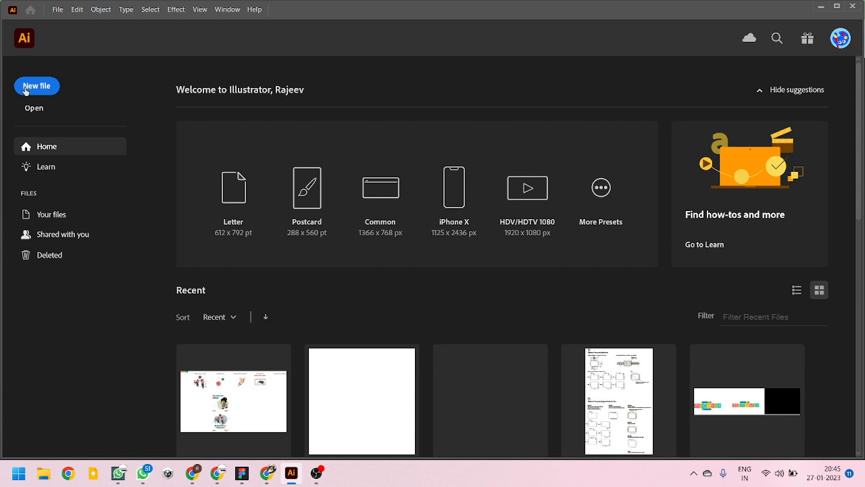
- Create a new landscape A4 document in CMYK at 300 ppi and expand the Appearance panel to show all its rows
click(32, 88)
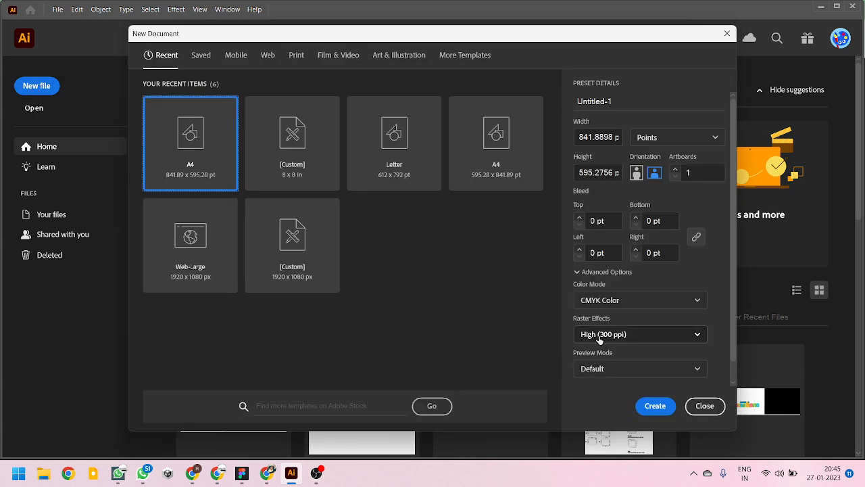
click(665, 406)
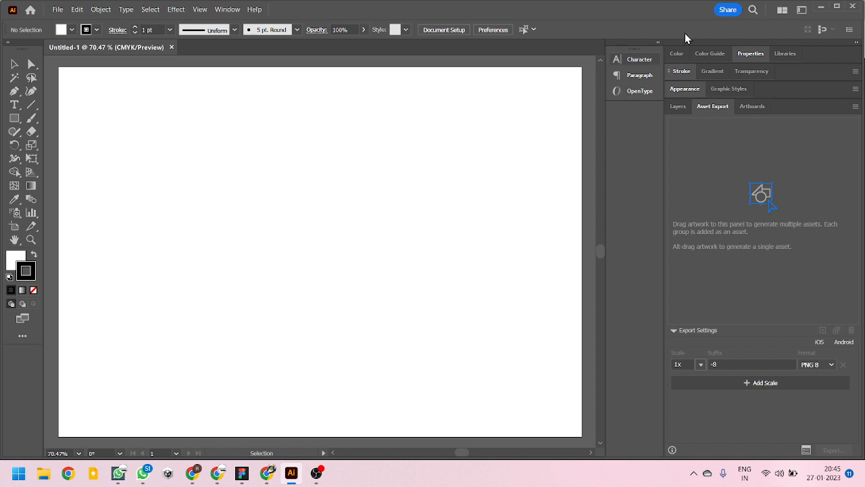
click(686, 88)
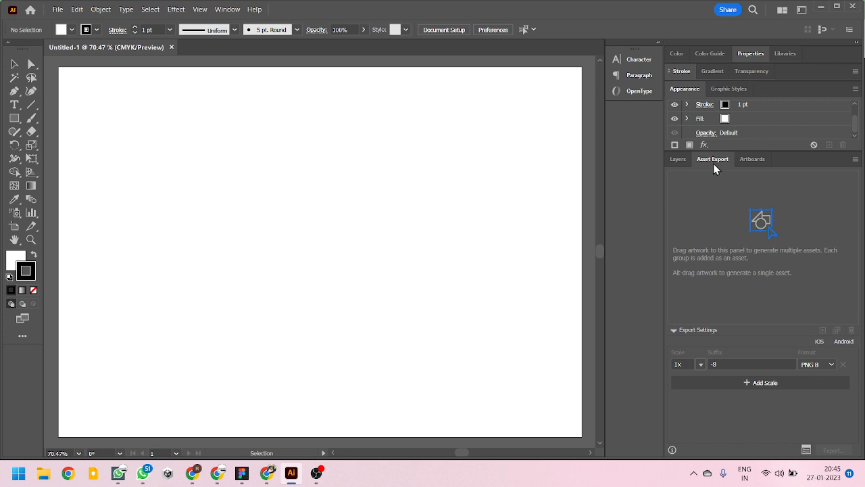
drag(727, 153, 715, 190)
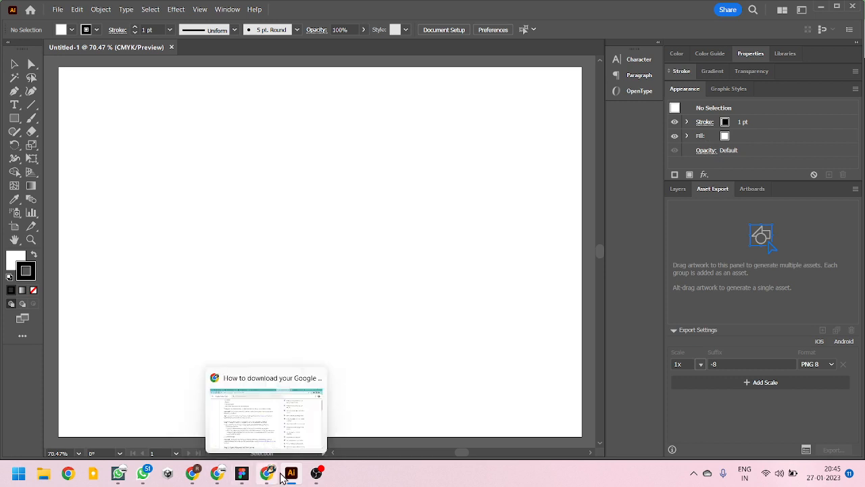
- Switch to the Google Meet call in Chrome, present the entire screen and hide the sharing notice
mouse_move(274, 478)
mouse_move(217, 473)
click(217, 416)
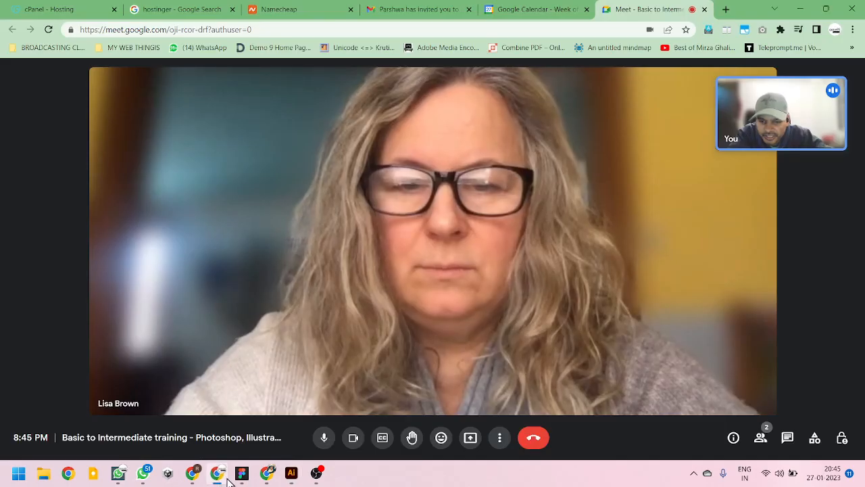
click(469, 438)
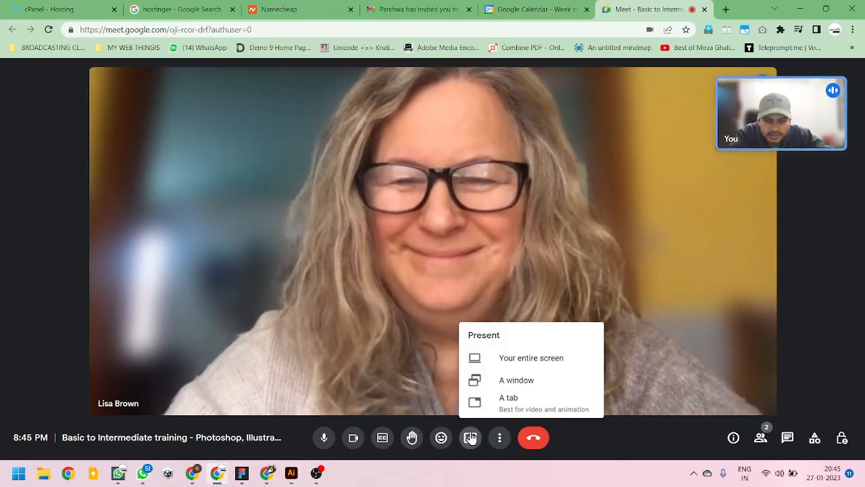
click(518, 356)
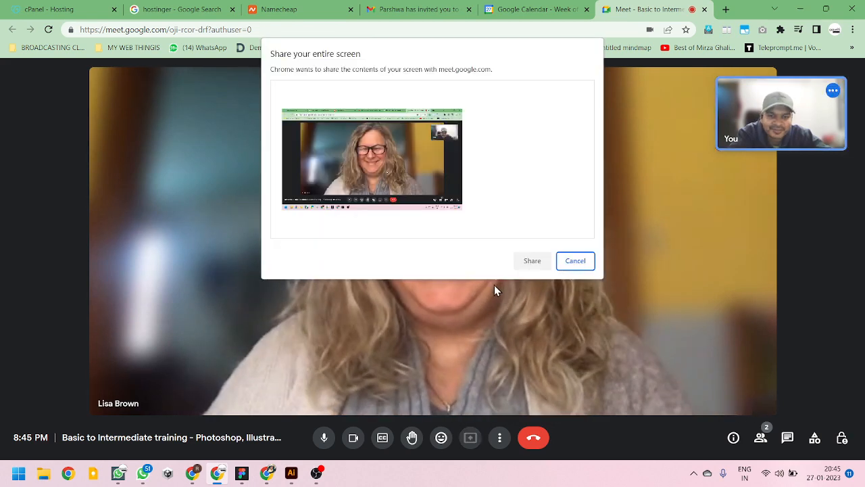
click(458, 204)
click(533, 261)
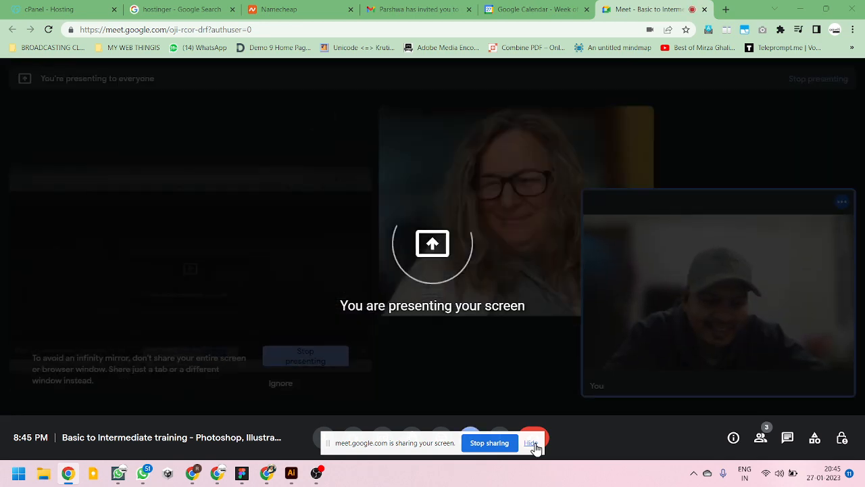
click(531, 443)
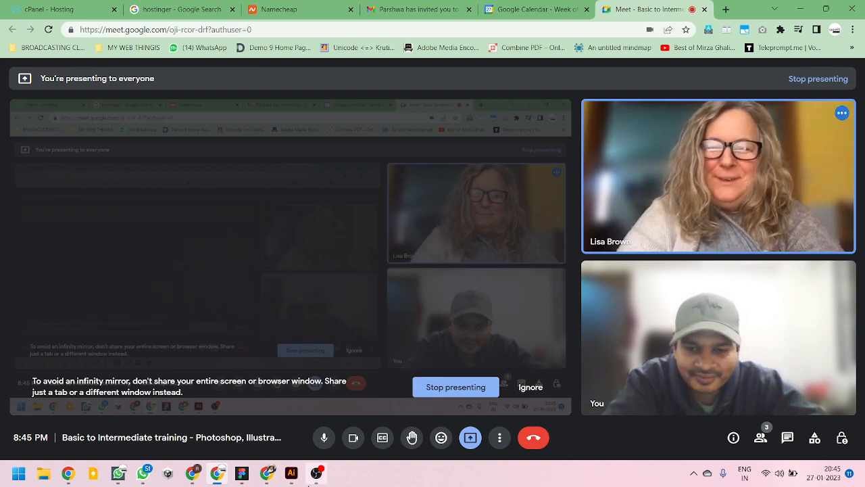
- Switch back to Illustrator and detach the Appearance panel so that it floats over the canvas
click(295, 478)
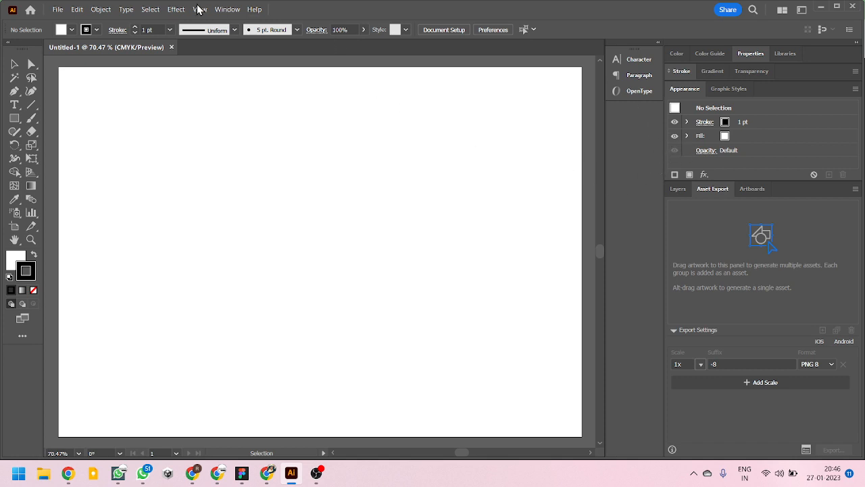
click(228, 10)
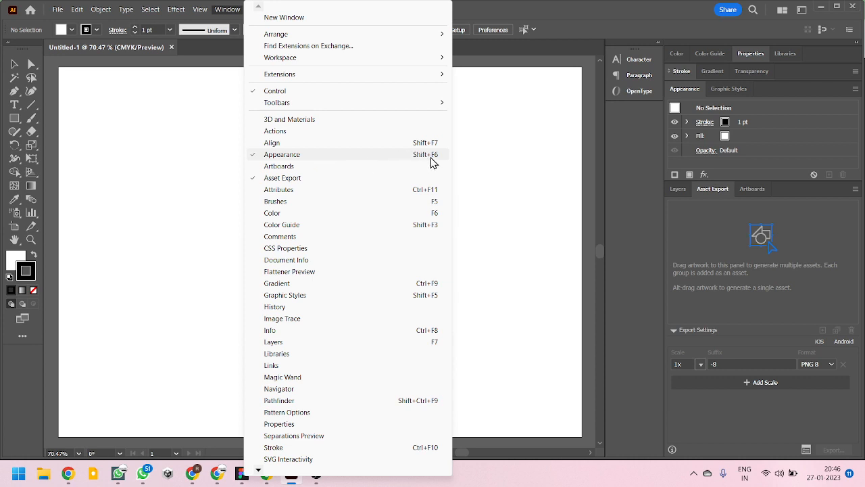
click(679, 92)
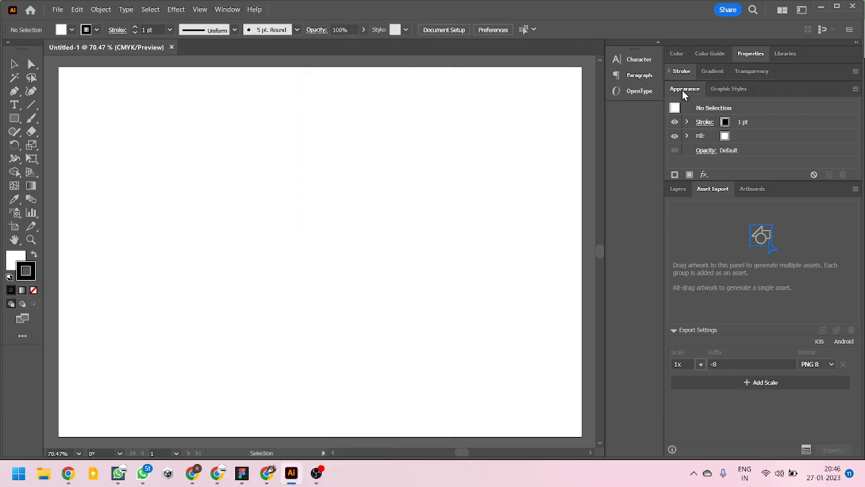
drag(694, 94, 529, 61)
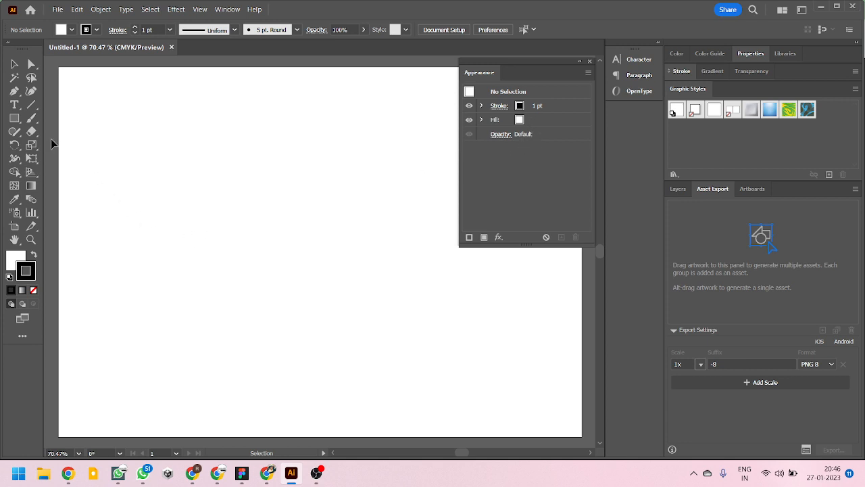
click(14, 118)
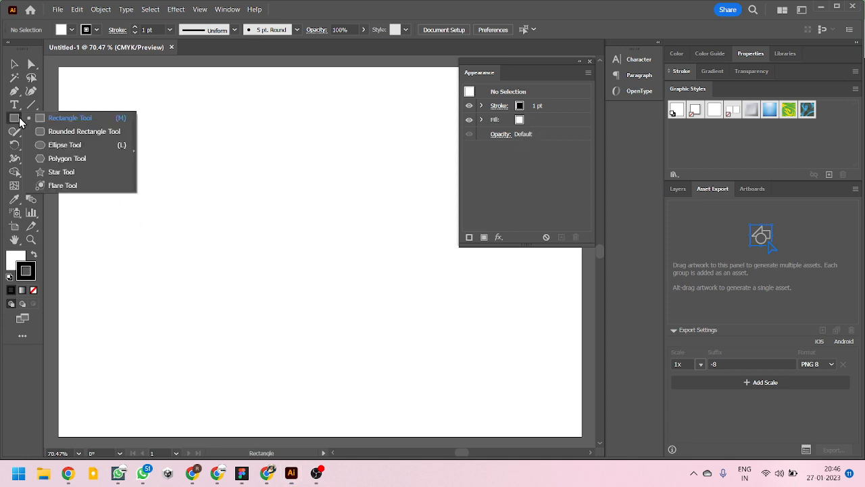
click(52, 146)
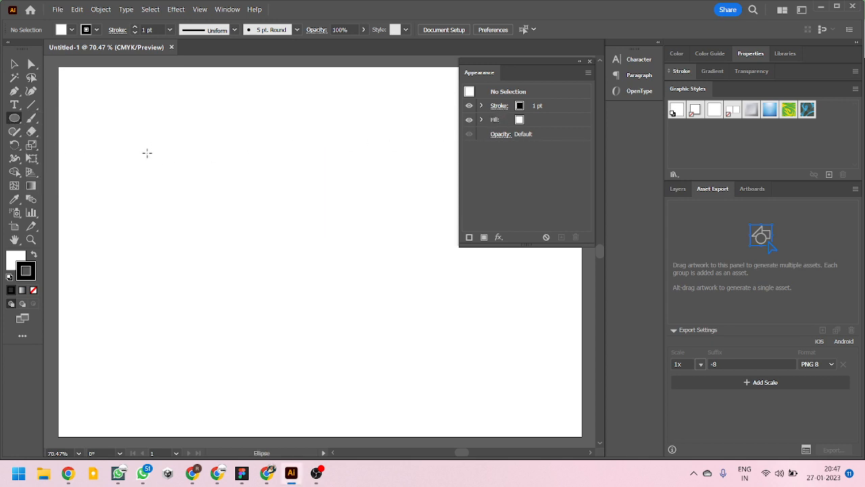
drag(147, 135, 303, 293)
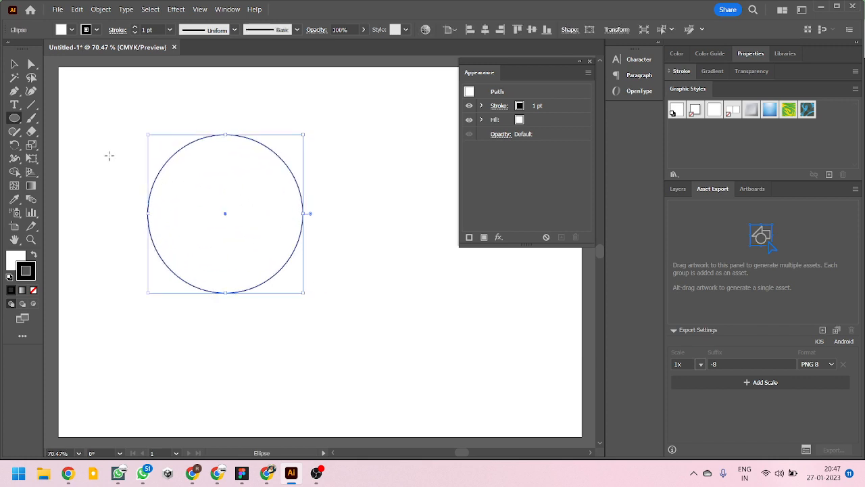
click(14, 64)
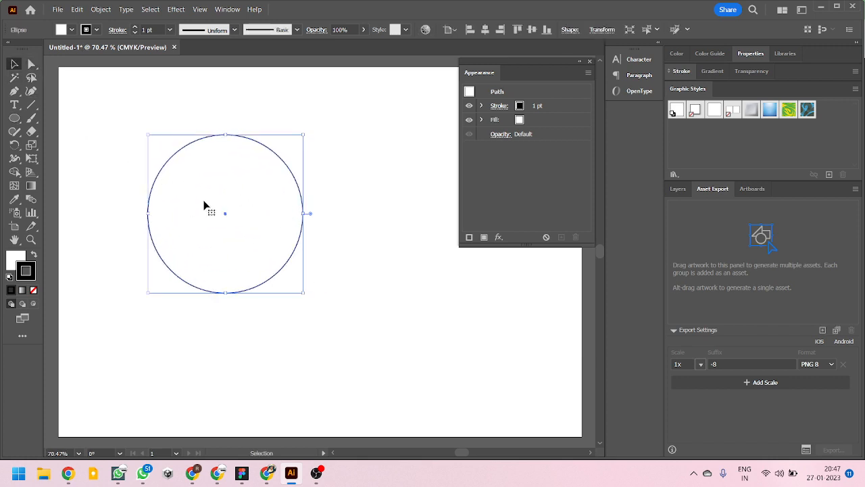
drag(240, 194, 242, 96)
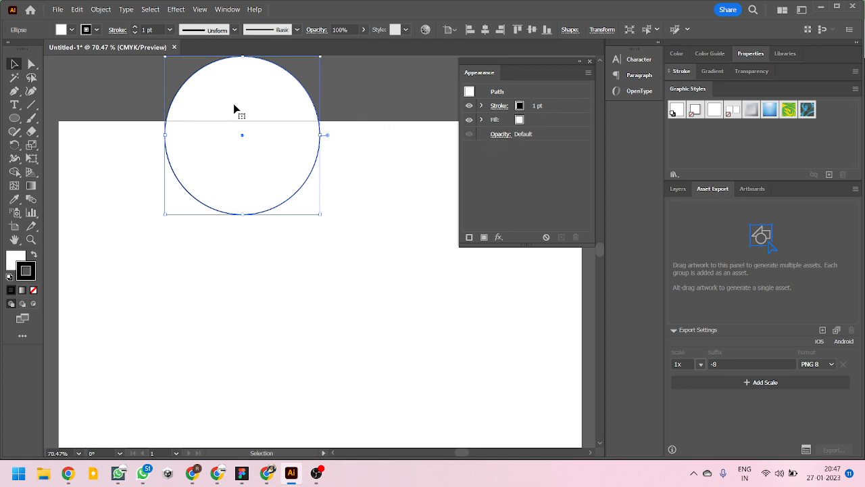
key(Delete)
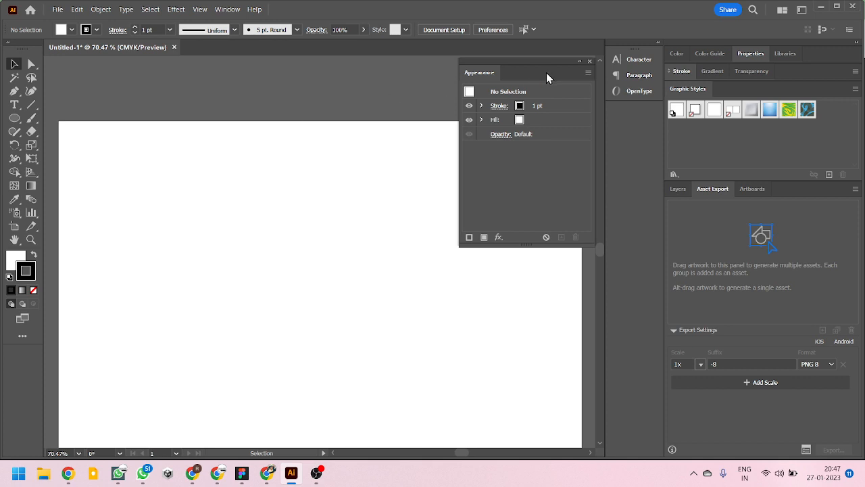
- With nothing selected, set the fill for new shapes to the magenta swatch in the Appearance attributes
click(518, 120)
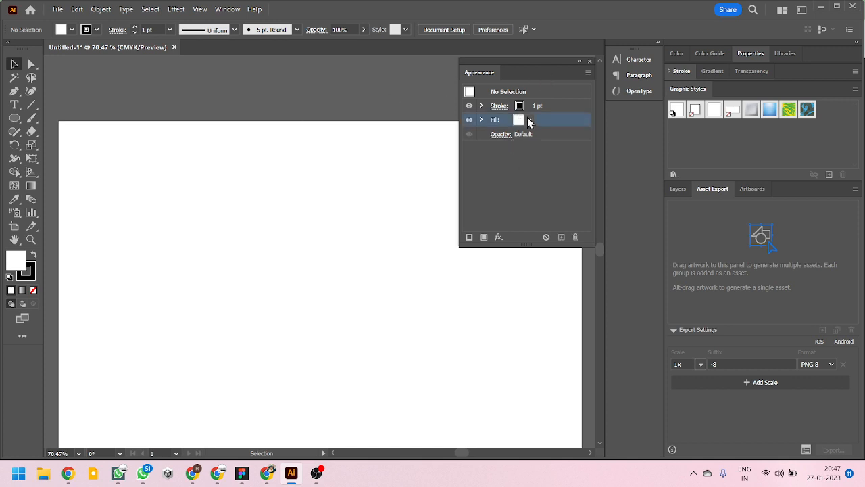
click(529, 120)
click(485, 139)
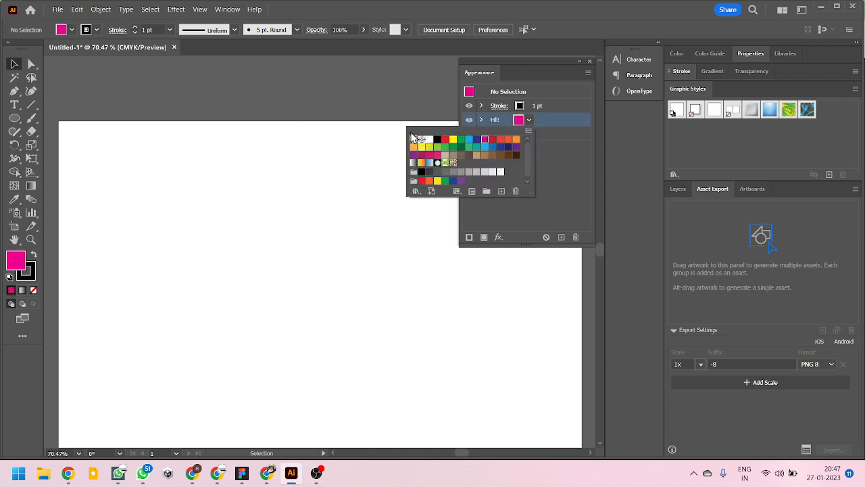
click(374, 99)
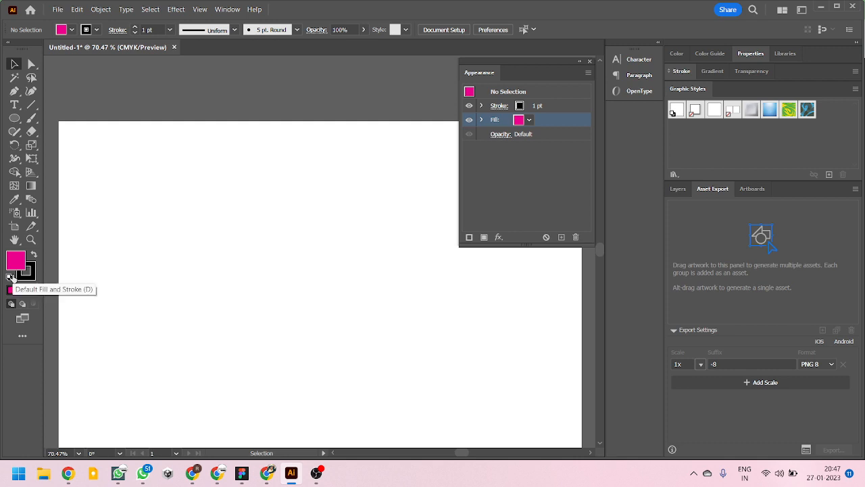
- Draw a nearly round ellipse across the artboard's upper edge and move it fully onto the artboard
click(14, 118)
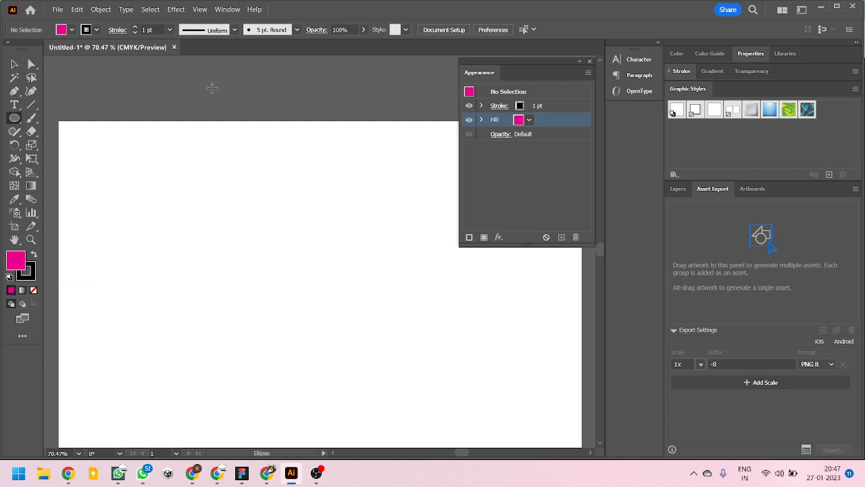
drag(195, 81, 314, 205)
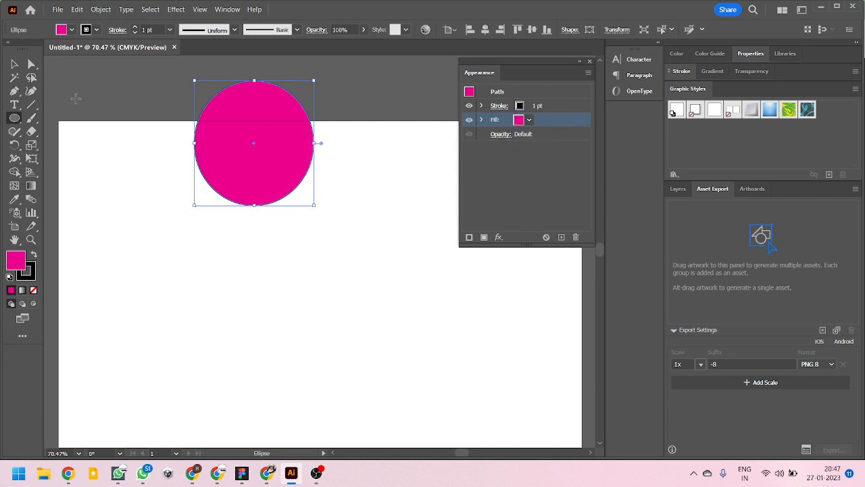
click(14, 64)
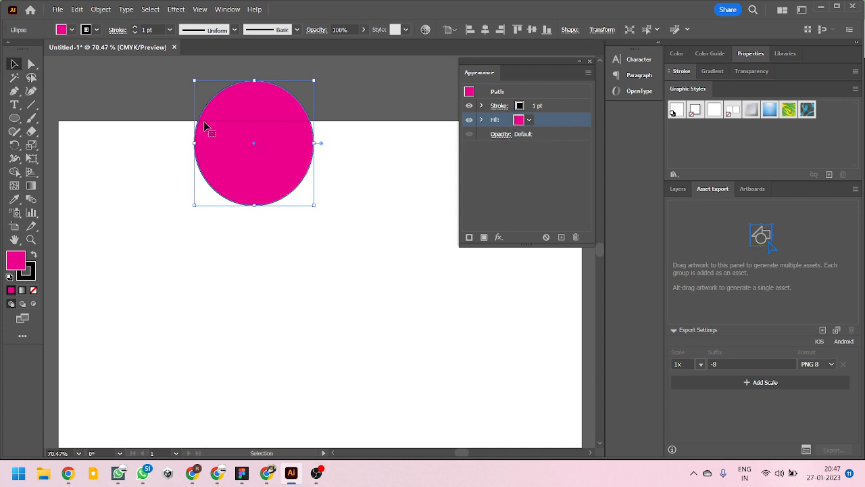
click(172, 300)
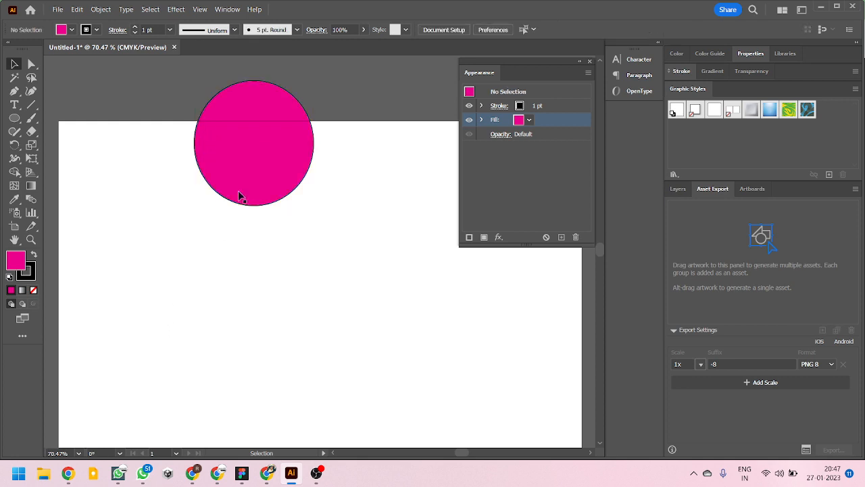
drag(261, 147, 258, 242)
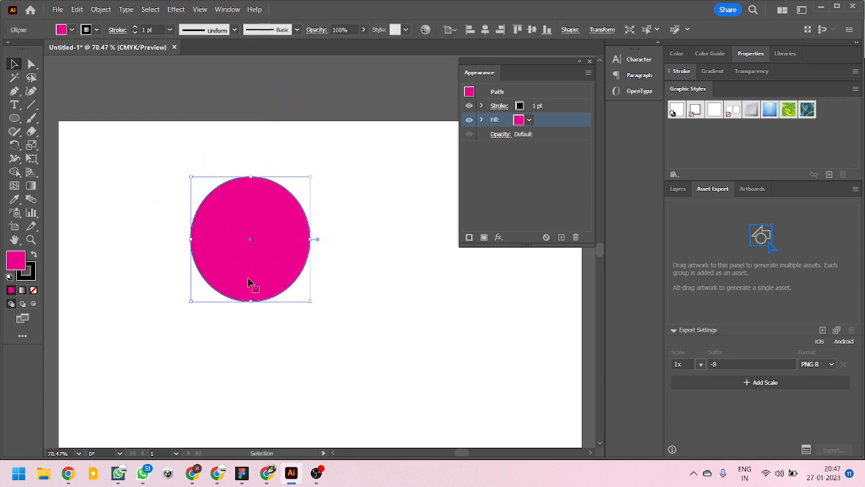
- Expand the ellipse's fill attributes in Appearance and change its fill to the green swatch
click(480, 120)
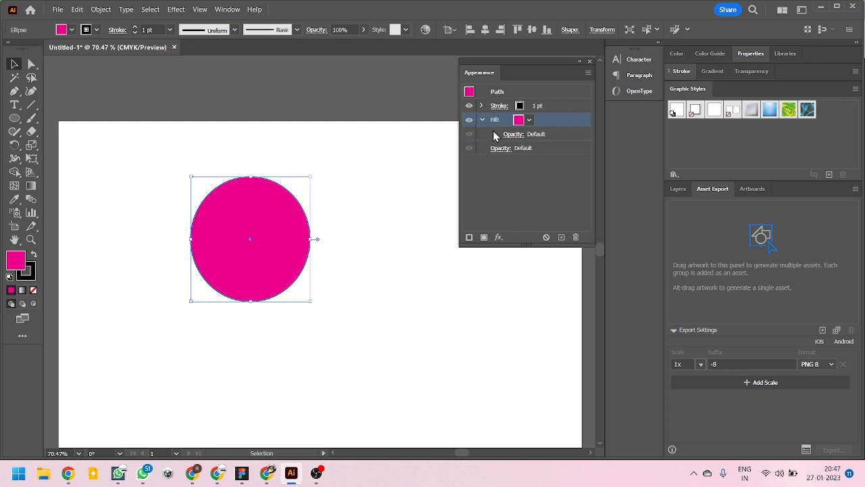
click(529, 119)
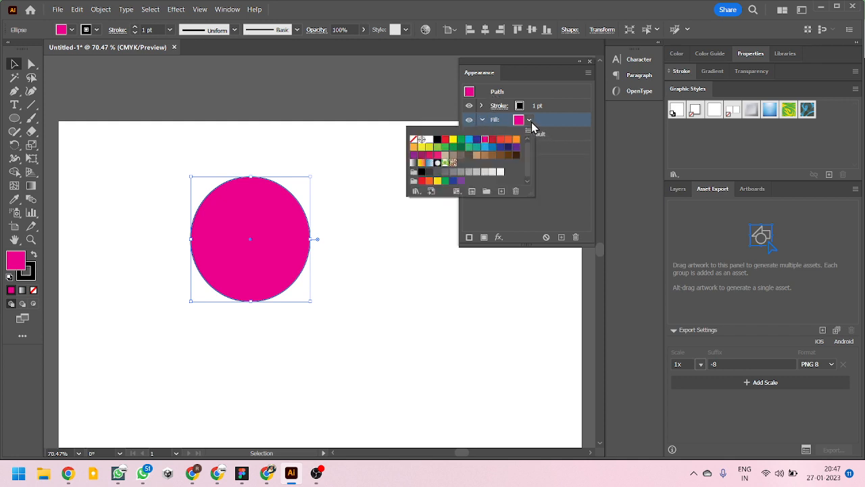
click(469, 146)
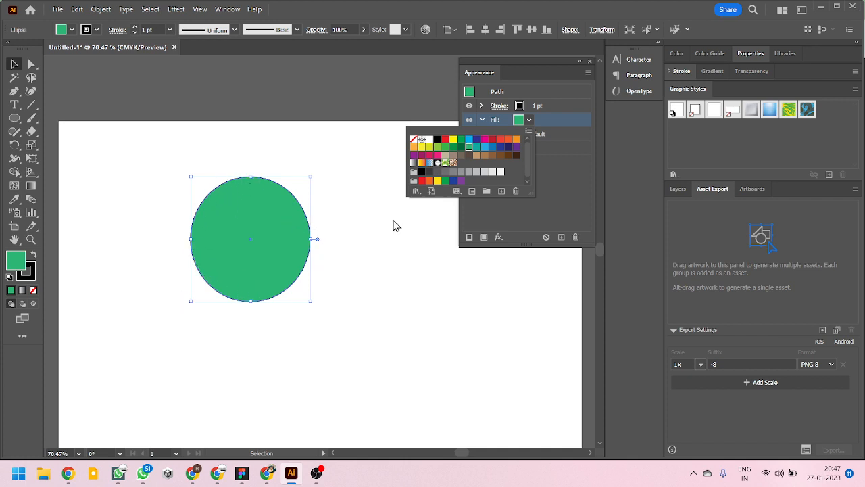
click(573, 189)
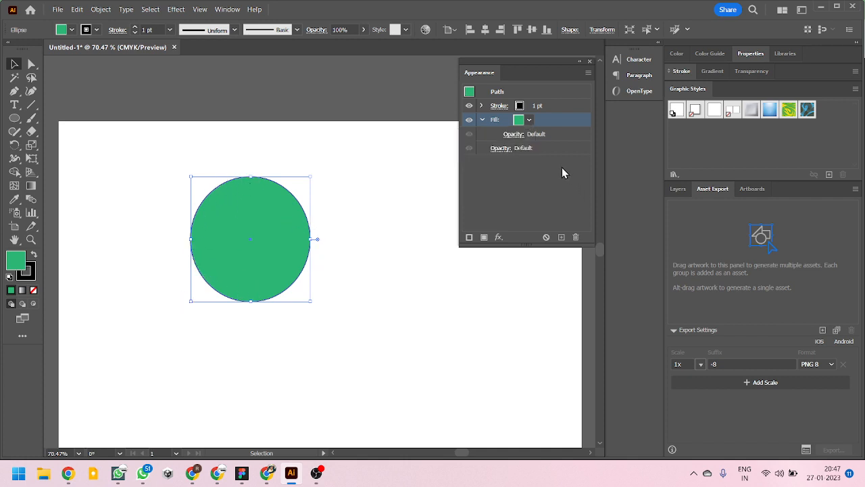
- Expand the ellipse's stroke attributes in Appearance and set the stroke weight to 3 pt
click(482, 106)
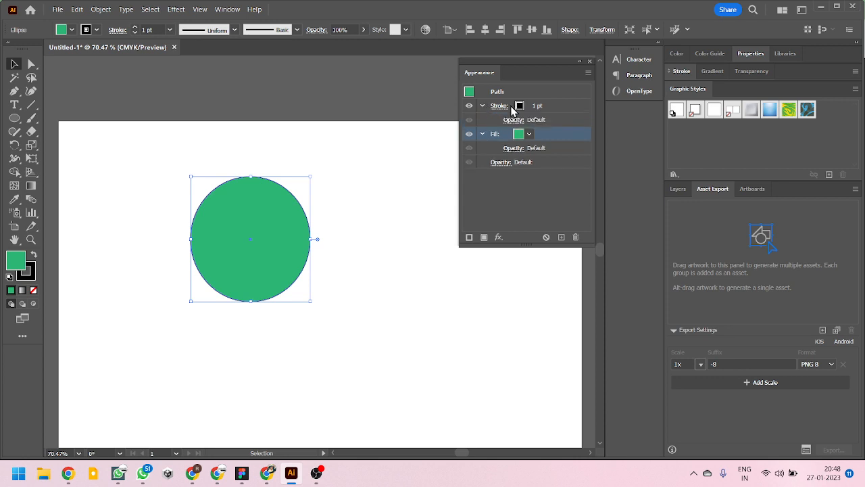
click(499, 106)
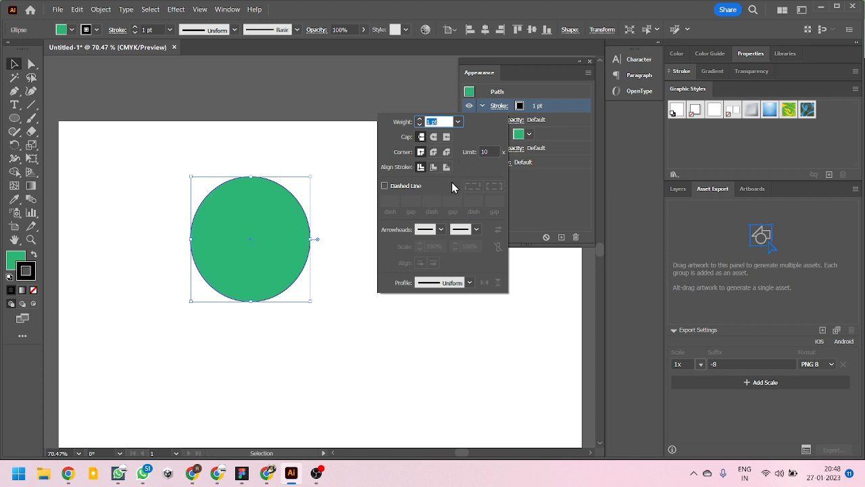
click(457, 122)
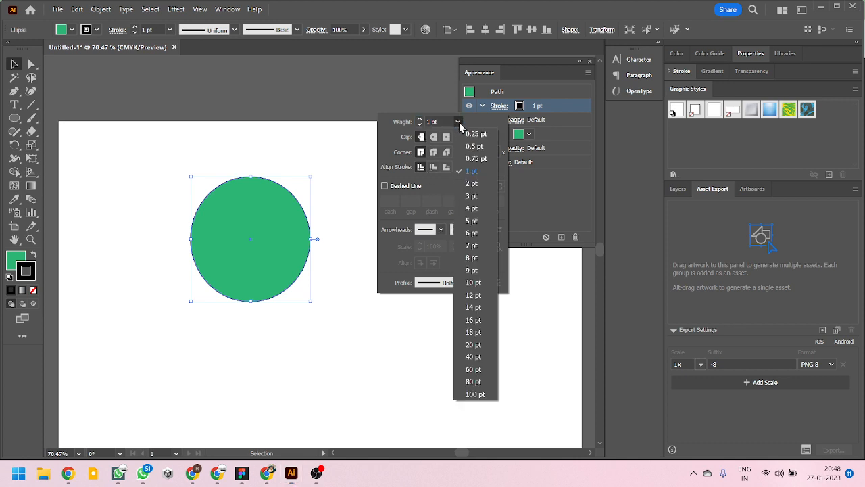
click(470, 196)
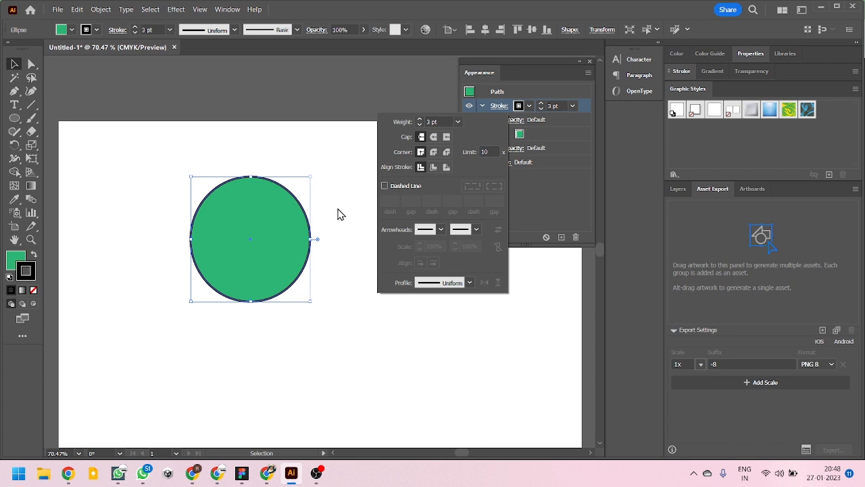
- Move the green ellipse toward the artboard's upper-left corner and deselect it
click(353, 248)
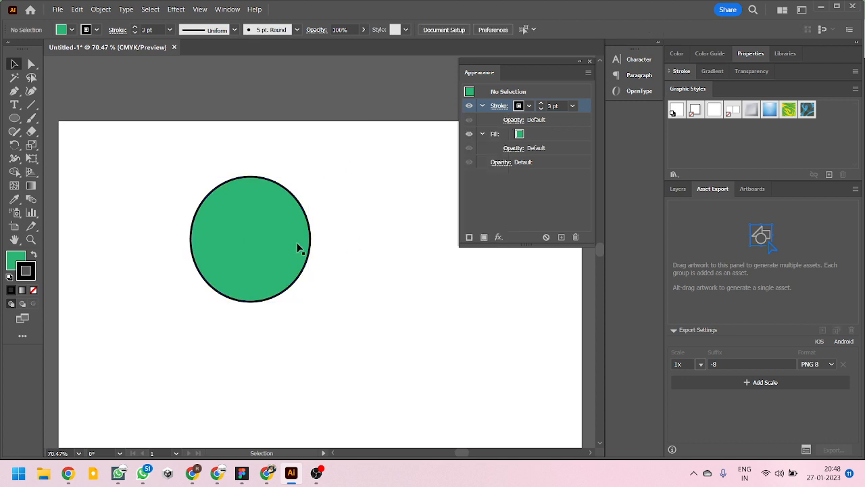
drag(274, 247, 179, 221)
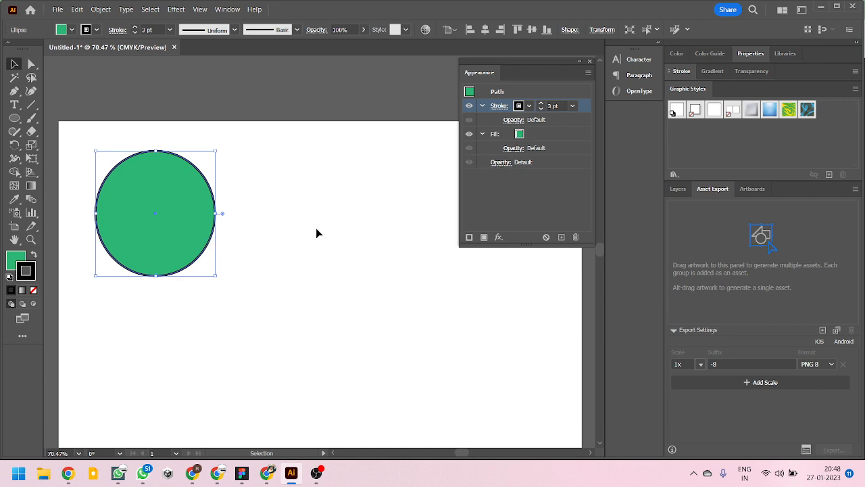
click(333, 236)
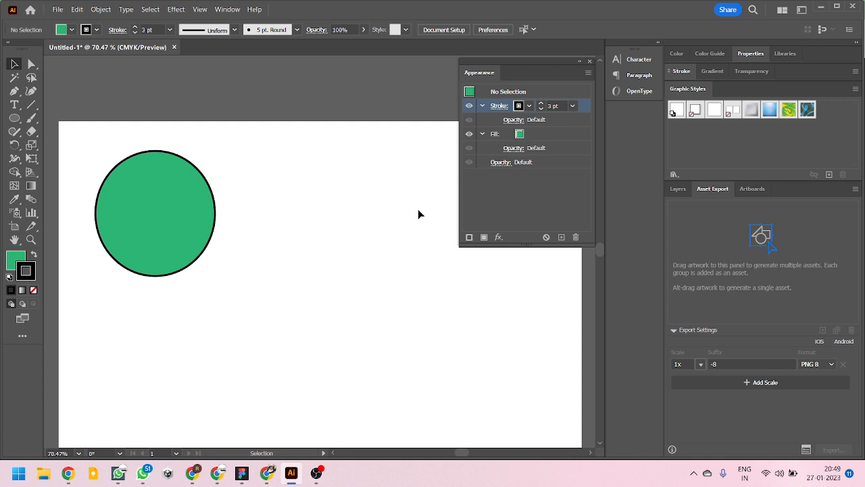
- Draw a second, larger circle to the right of the green ellipse and move it up beside it
click(14, 117)
mouse_move(270, 178)
mouse_down()
mouse_move(384, 308)
mouse_move(426, 333)
mouse_up()
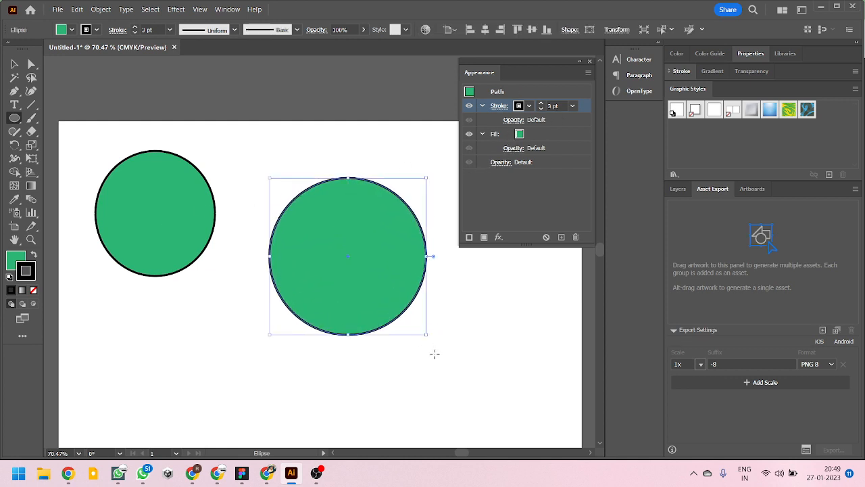
click(14, 63)
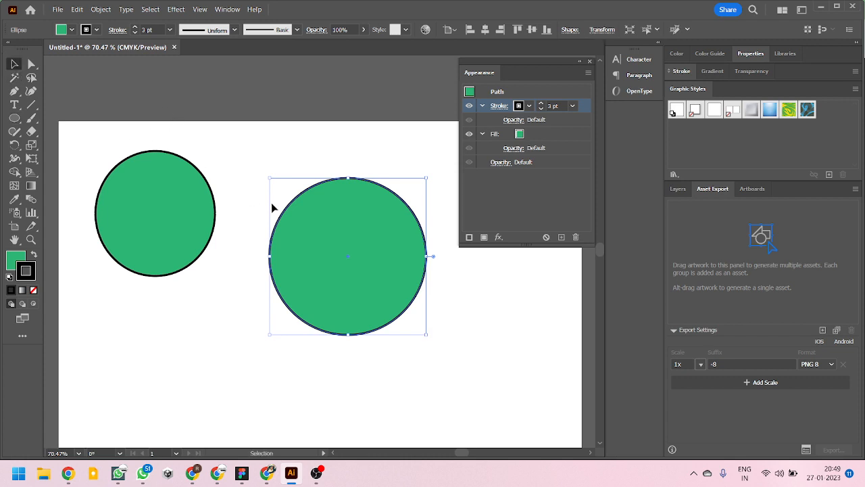
drag(308, 231, 289, 182)
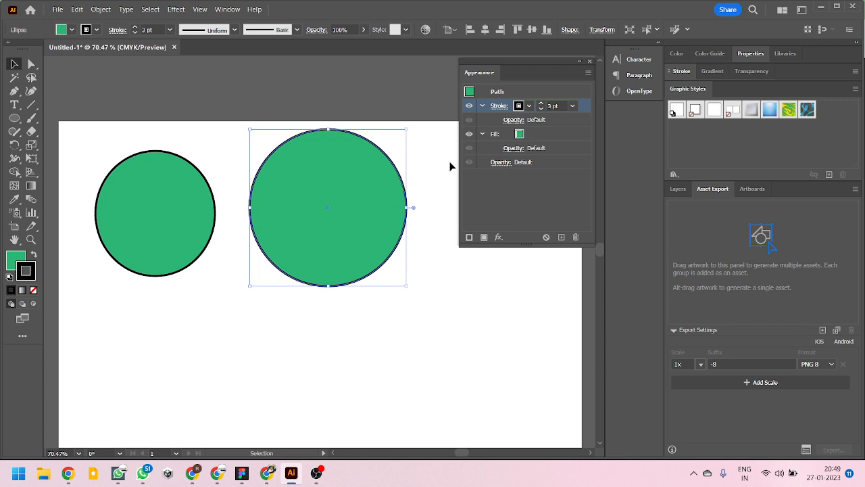
- Change the larger circle's fill to the orange swatch in its Appearance attributes
click(516, 134)
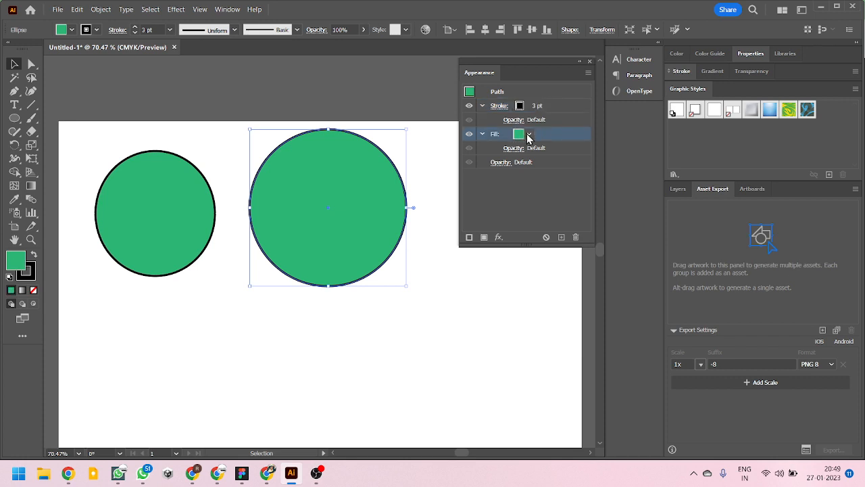
click(528, 134)
click(508, 155)
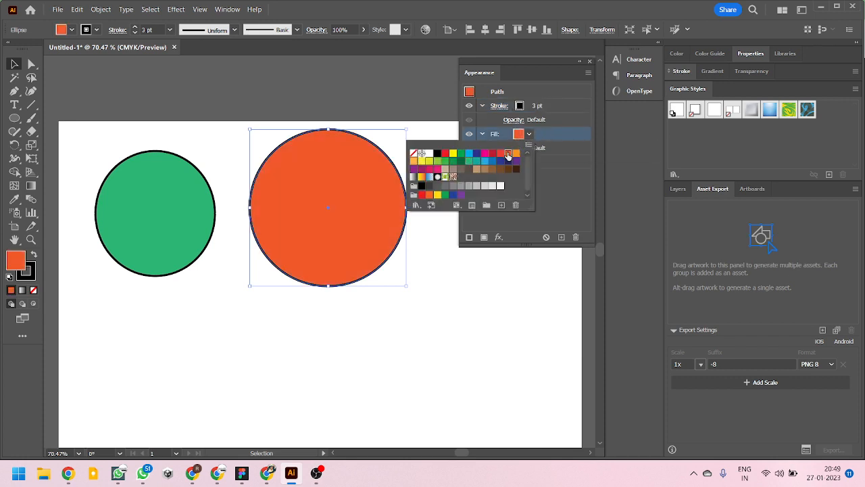
- Set the orange circle's stroke weight to 8 pt in its Appearance attributes and deselect it
click(496, 111)
click(498, 107)
click(458, 122)
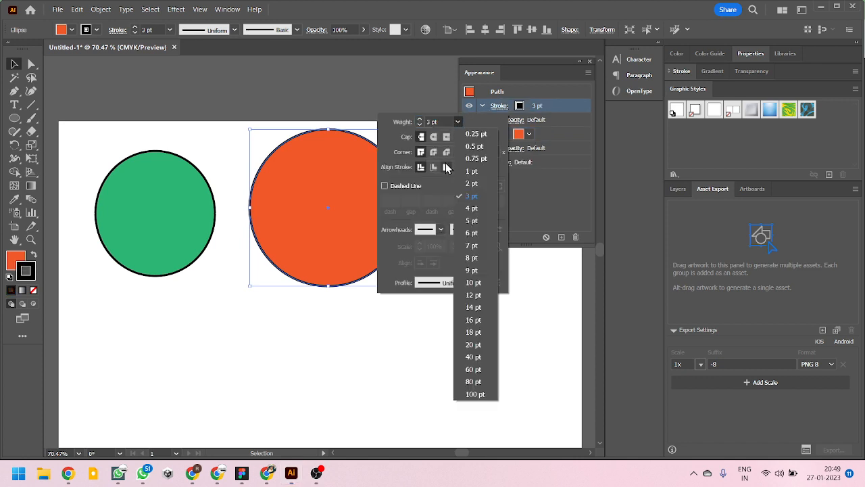
click(473, 292)
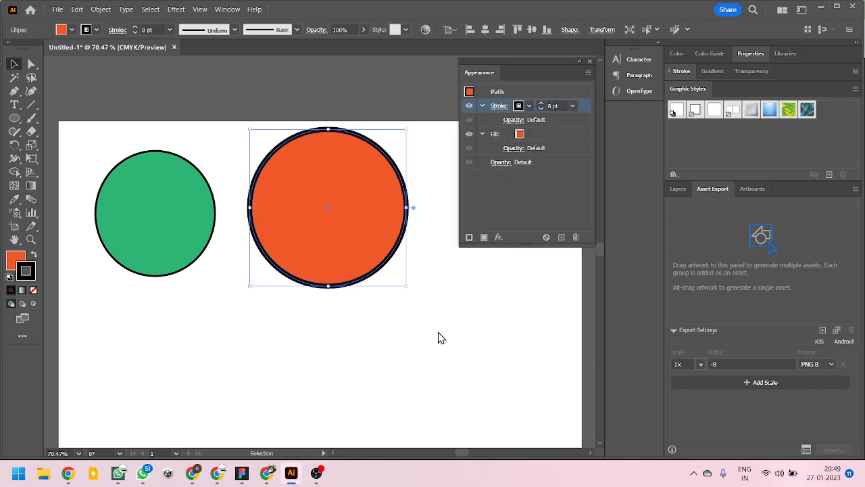
click(438, 332)
- Select the green and orange circles alternately to compare the fill and stroke attributes listed in Appearance
click(197, 230)
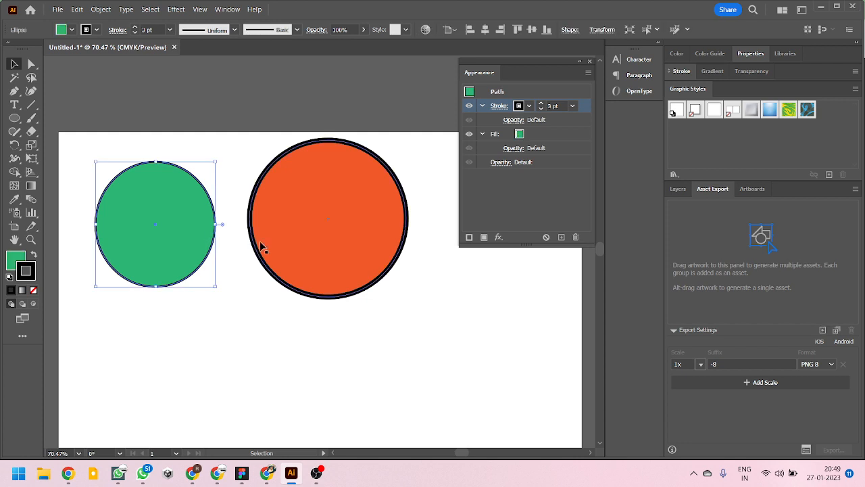
click(304, 244)
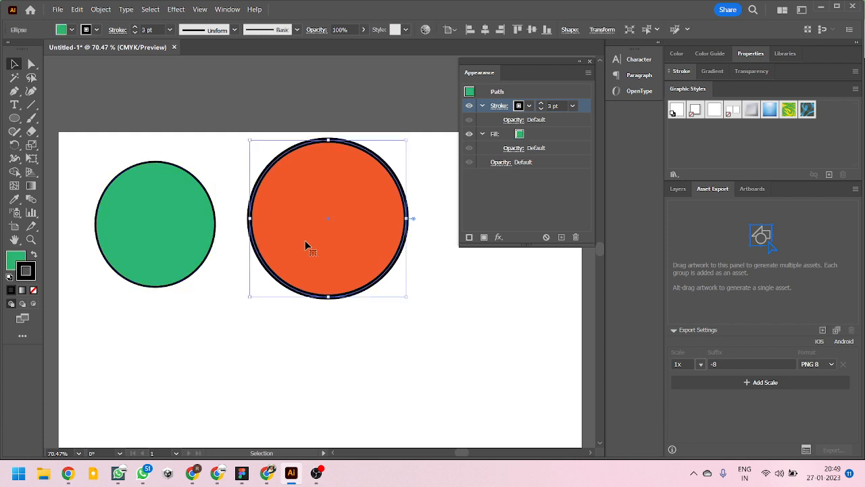
click(169, 206)
click(278, 220)
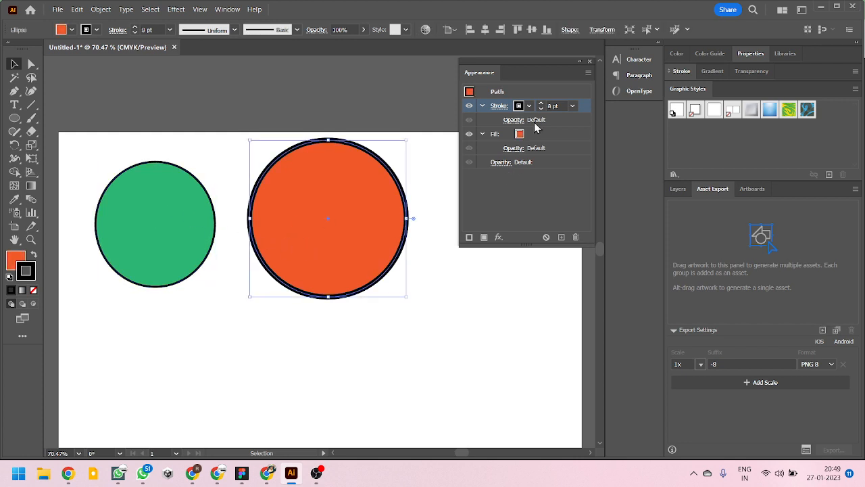
click(180, 205)
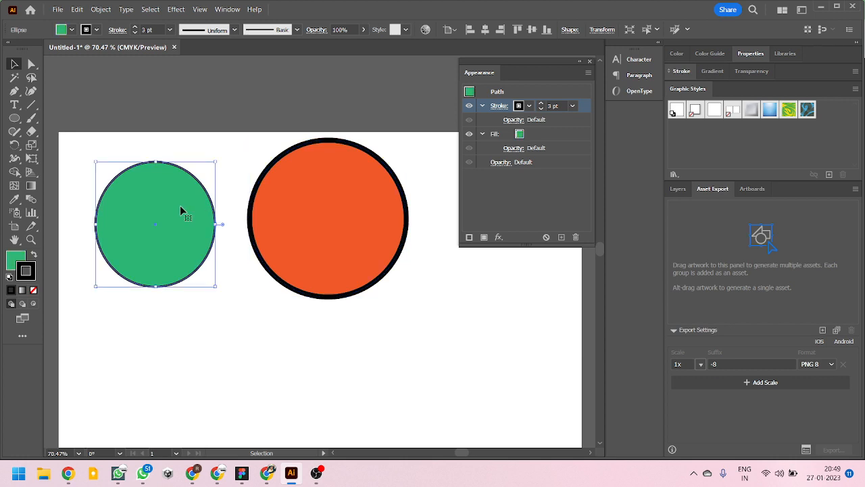
click(283, 219)
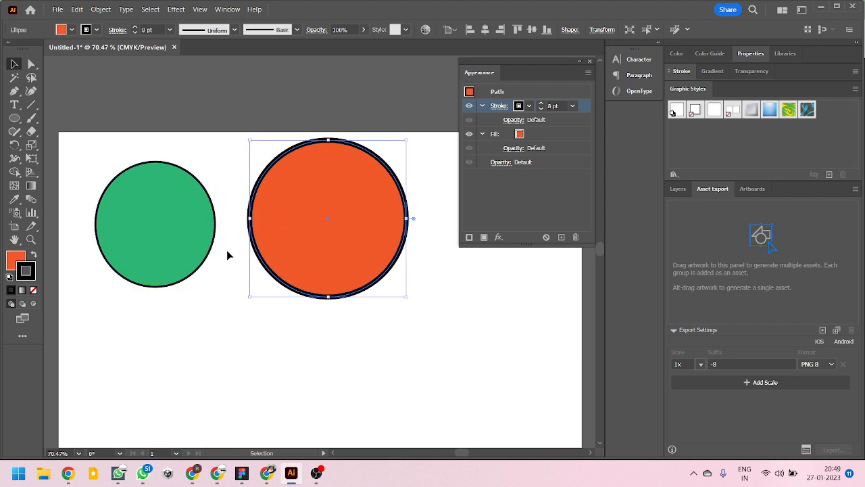
click(206, 241)
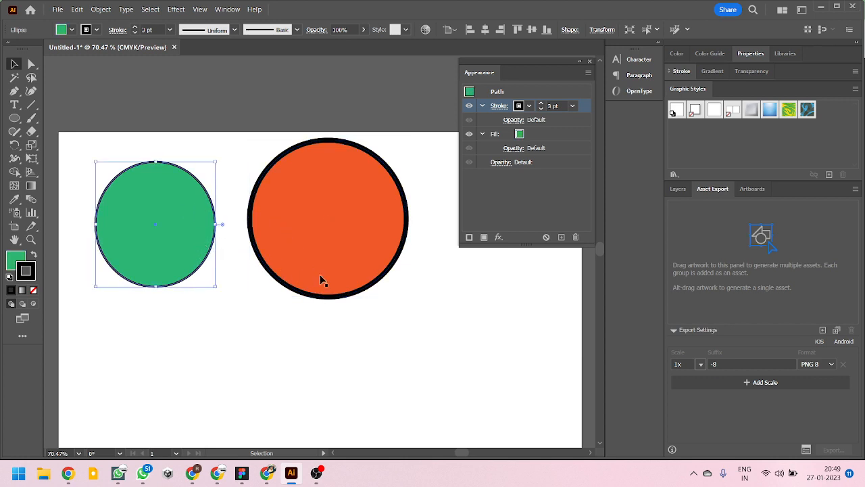
click(313, 347)
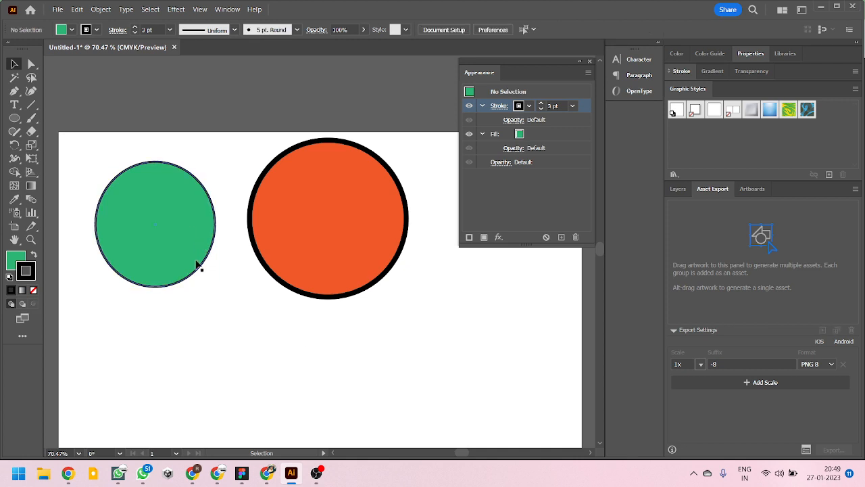
- Draw a test circle below the other two using the green circle's attributes, and delete it
click(143, 229)
click(232, 327)
click(199, 242)
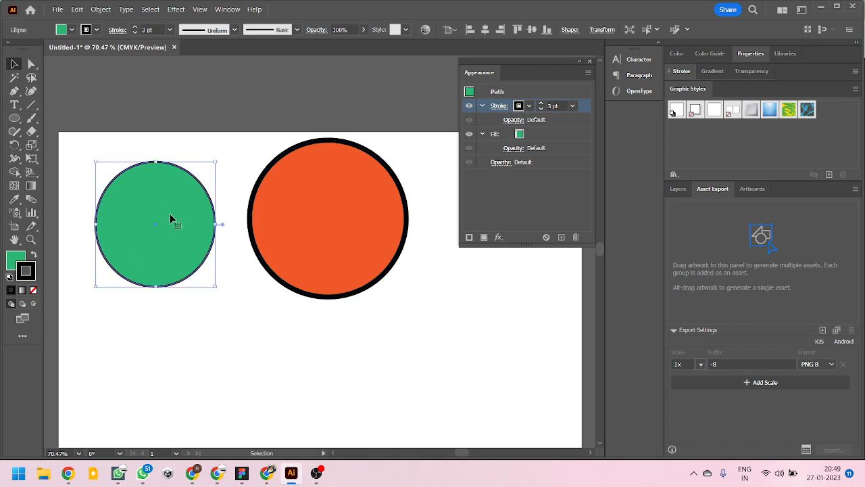
click(214, 335)
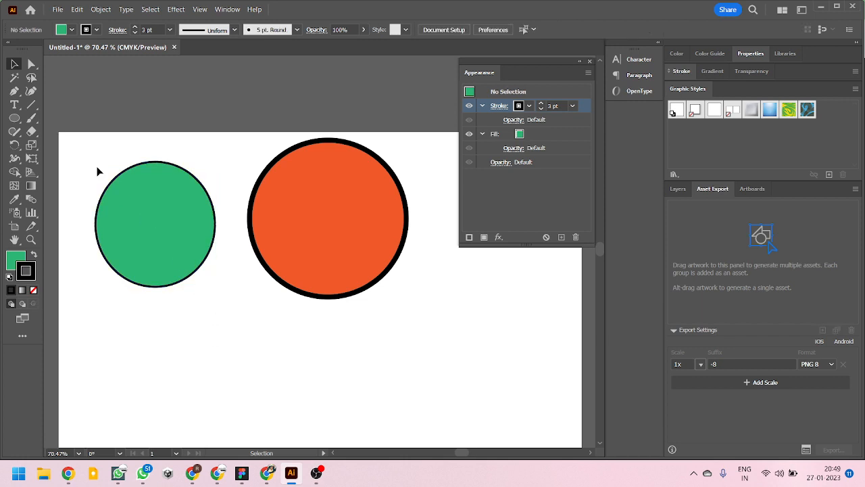
click(14, 118)
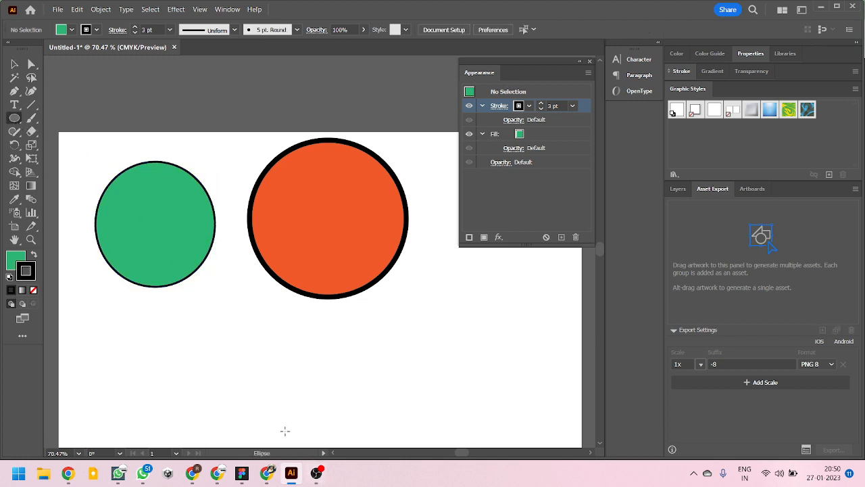
drag(220, 309, 321, 412)
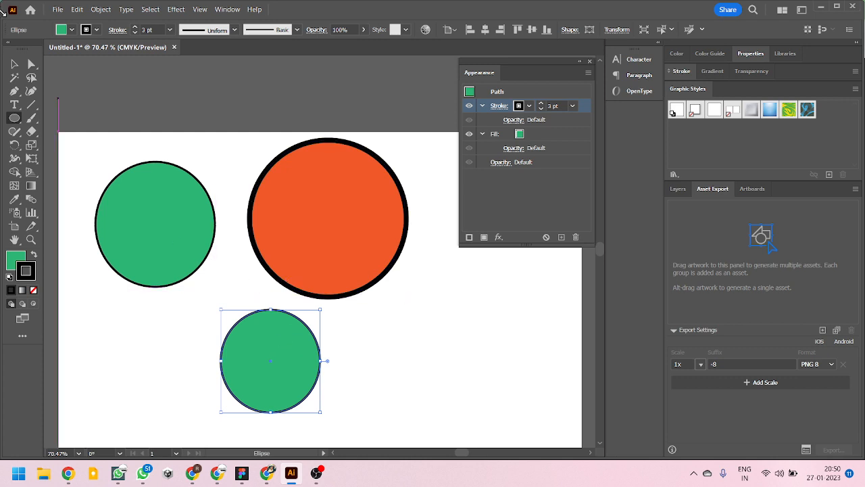
click(14, 64)
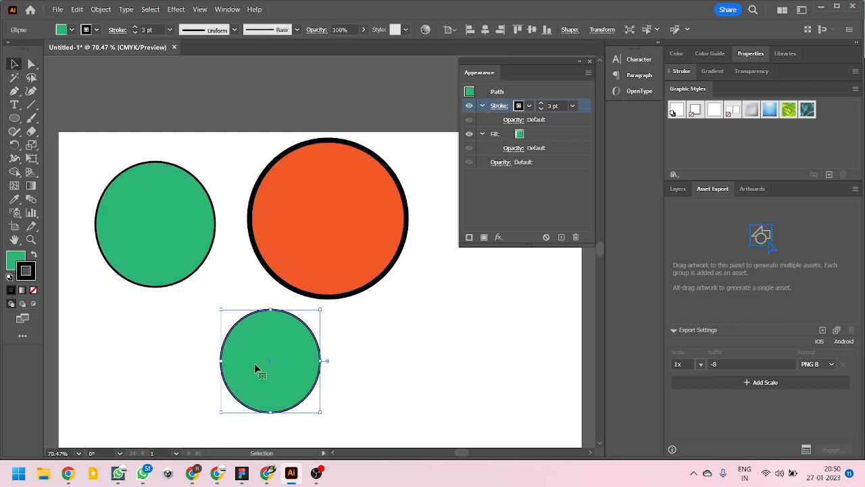
key(Delete)
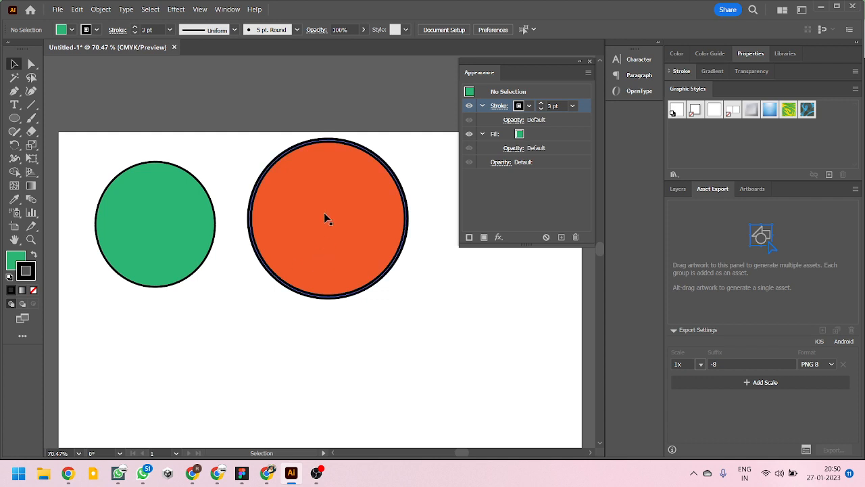
- Draw a smaller circle below the other two using the orange circle's attributes, and shift it slightly left
click(324, 214)
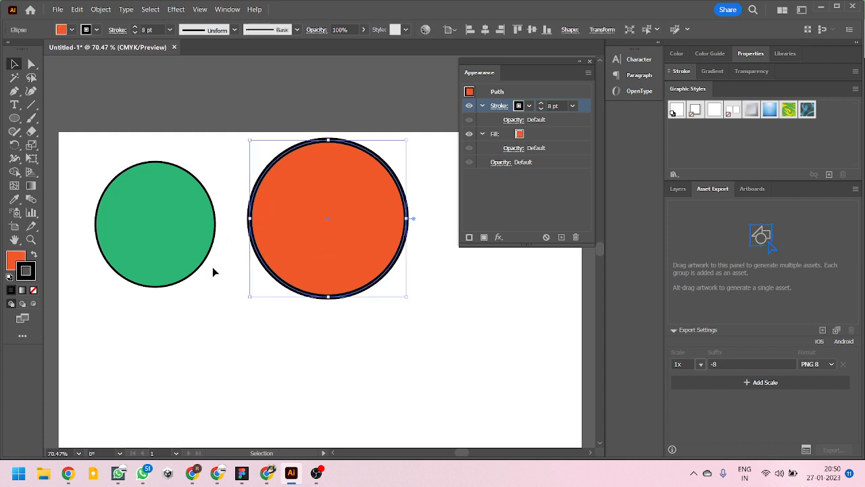
click(206, 323)
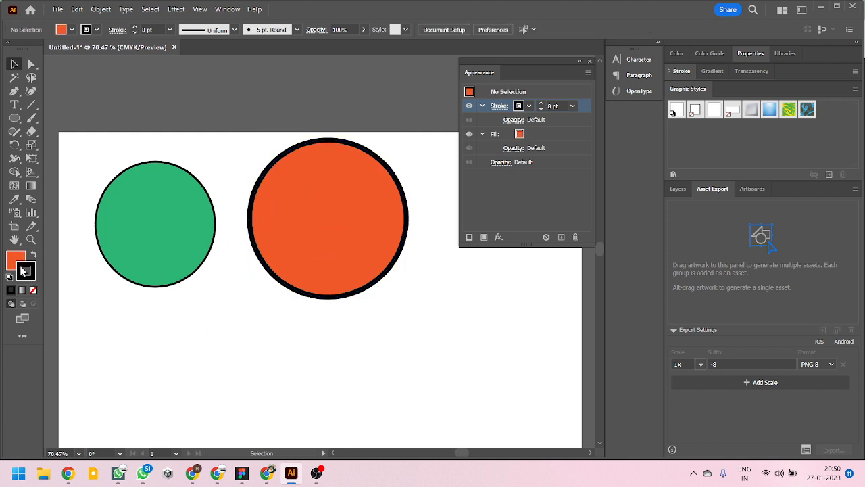
click(15, 119)
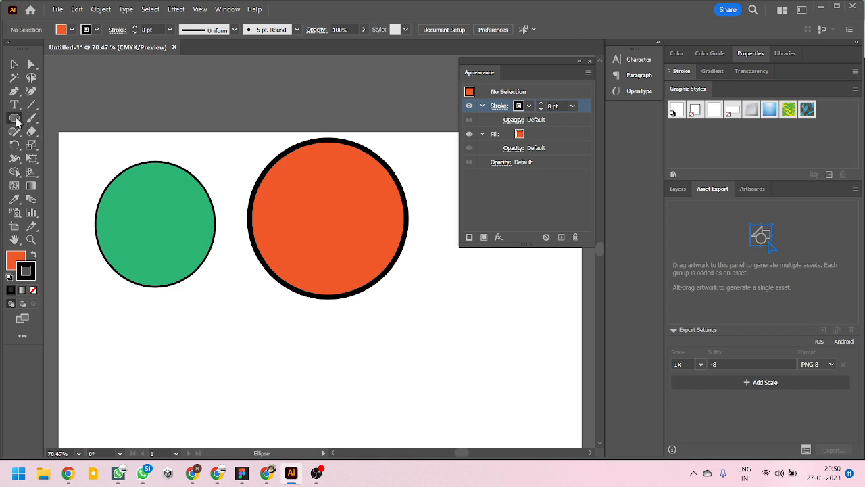
drag(187, 302, 301, 418)
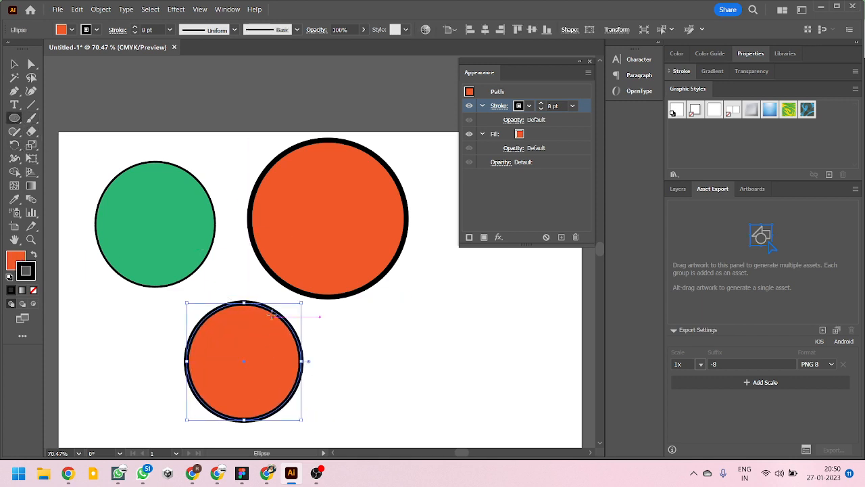
click(14, 64)
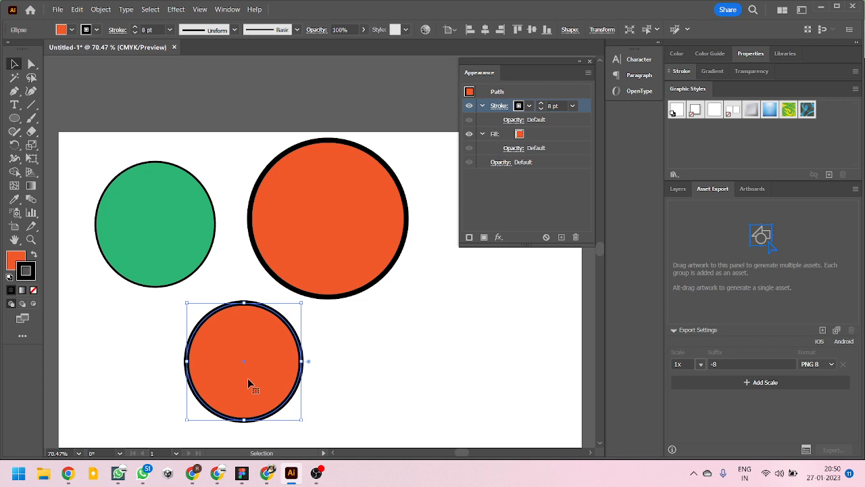
mouse_move(257, 376)
mouse_down()
mouse_move(245, 359)
mouse_move(235, 365)
mouse_move(244, 372)
mouse_up()
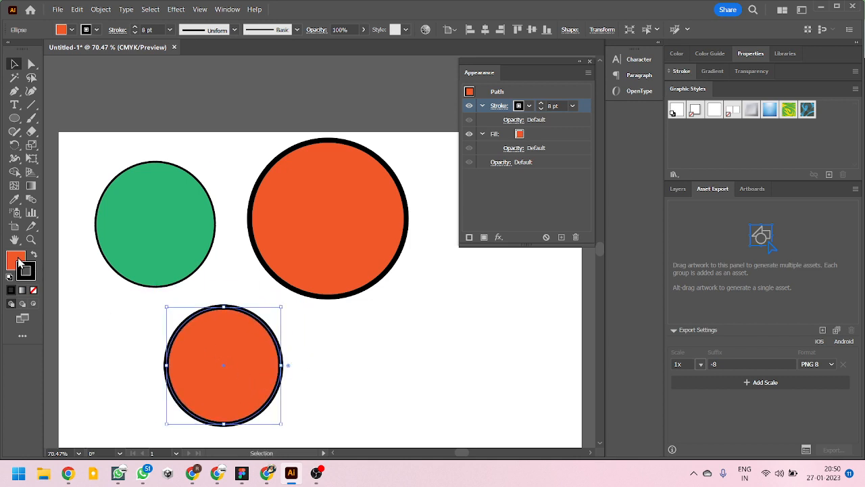
- With nothing selected, set the fill for new shapes to the teal swatch in the Appearance attributes
click(366, 360)
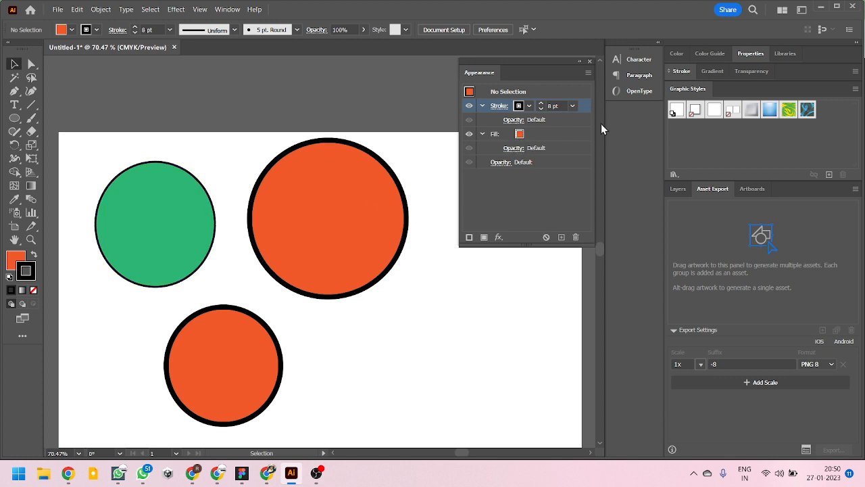
click(541, 136)
click(528, 134)
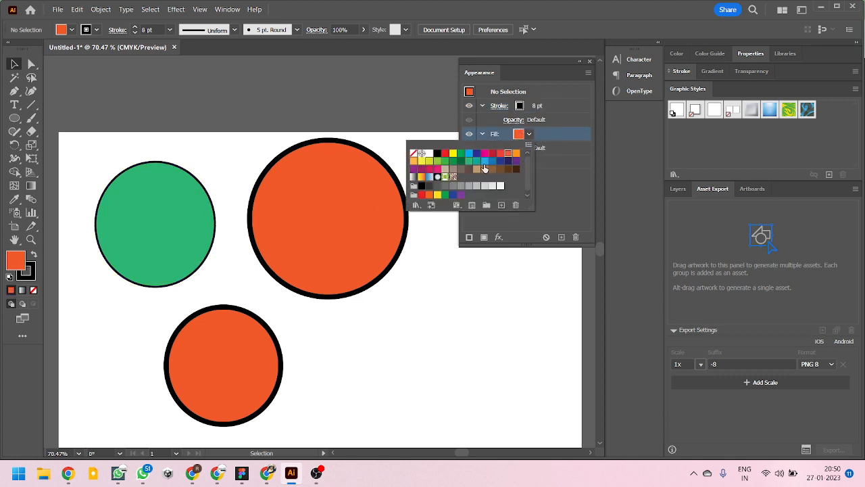
click(475, 162)
click(546, 201)
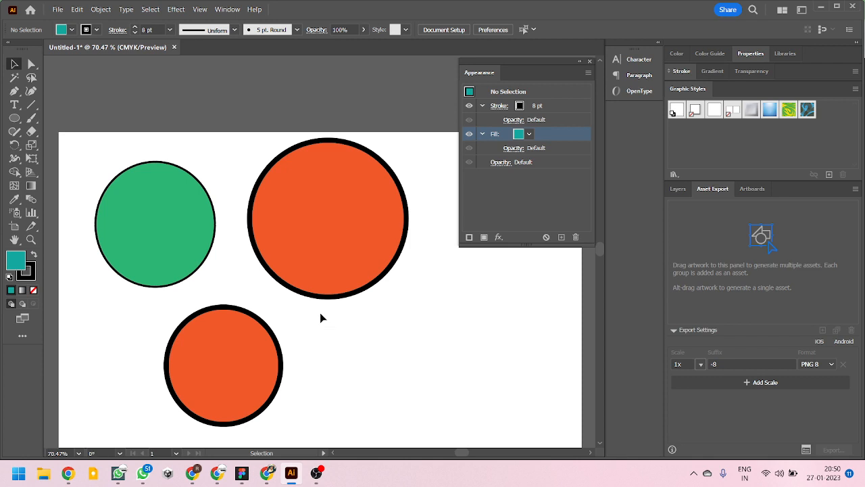
- Draw a test rounded rectangle with the teal fill and 8 pt stroke below the large orange circle, and delete it
click(13, 121)
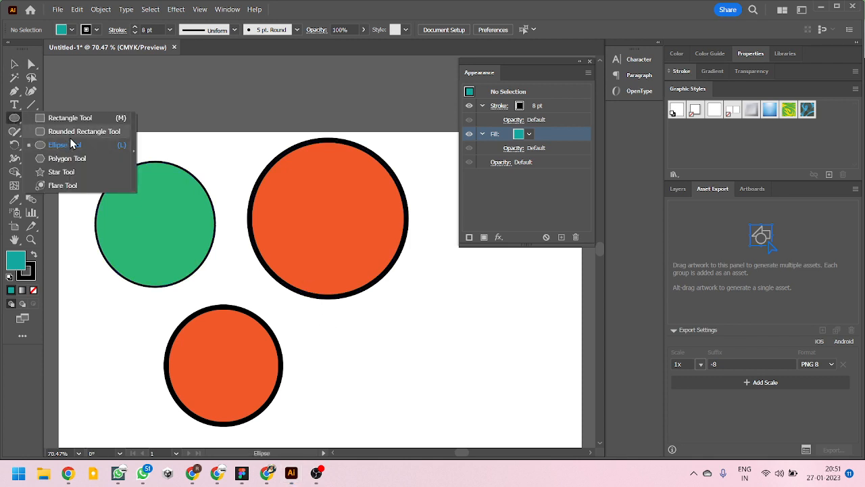
click(71, 135)
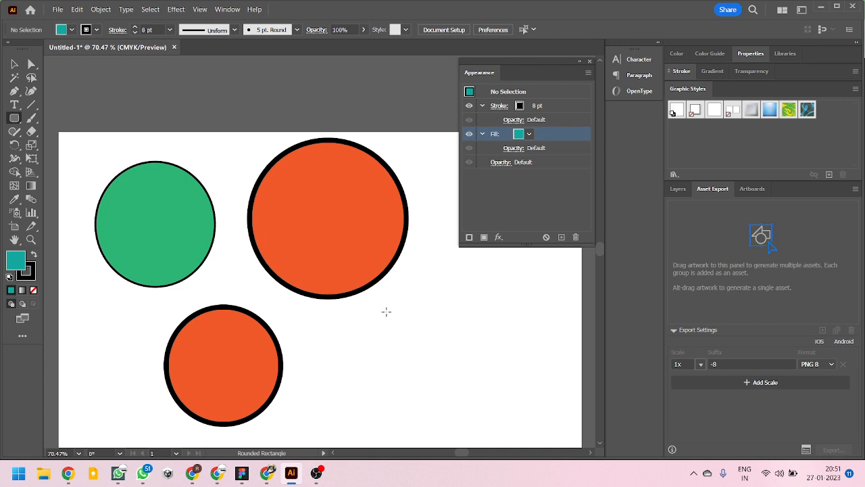
mouse_move(379, 295)
mouse_down()
mouse_move(400, 322)
mouse_move(479, 372)
mouse_move(565, 445)
mouse_move(565, 418)
mouse_up()
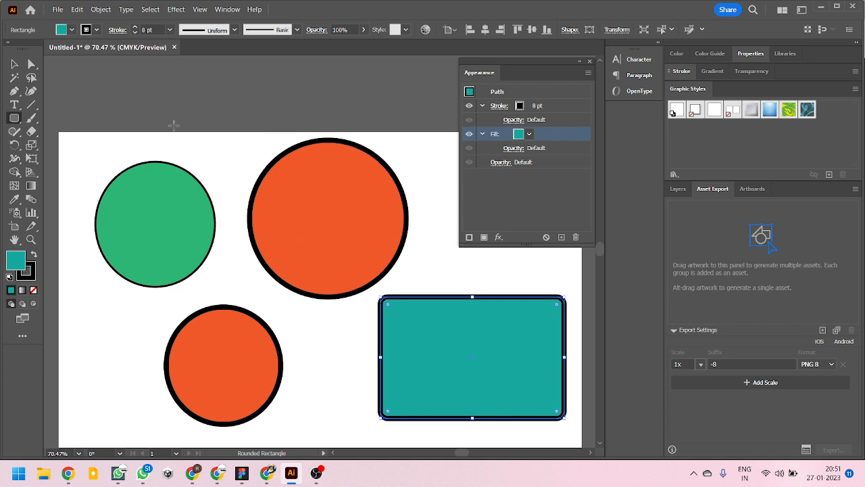
click(12, 64)
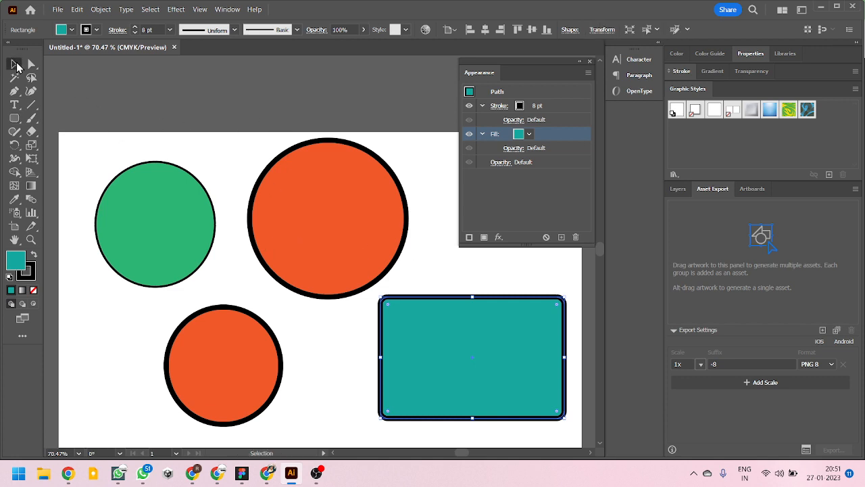
key(Delete)
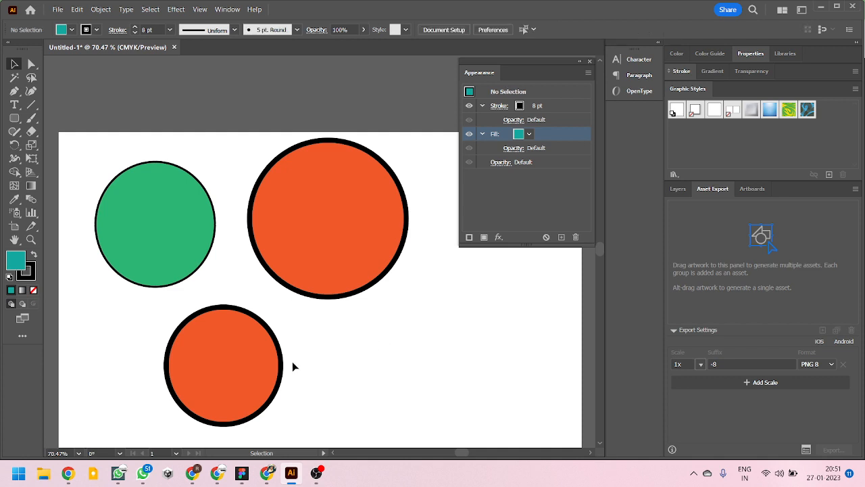
- Delete the small orange circle and the green circle, and move the large orange circle to the upper middle of the artboard
click(281, 366)
key(Delete)
drag(312, 263, 189, 415)
drag(188, 279, 285, 271)
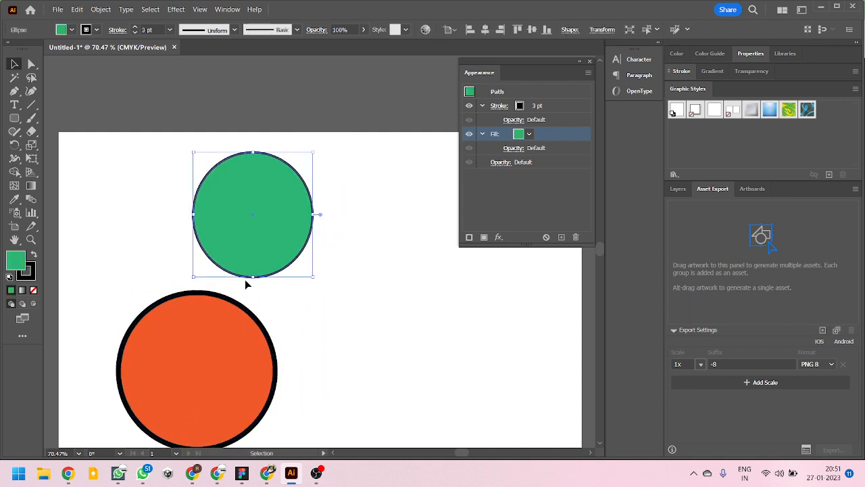
mouse_move(208, 356)
mouse_down()
mouse_move(463, 308)
mouse_move(489, 328)
mouse_up()
click(282, 232)
key(Delete)
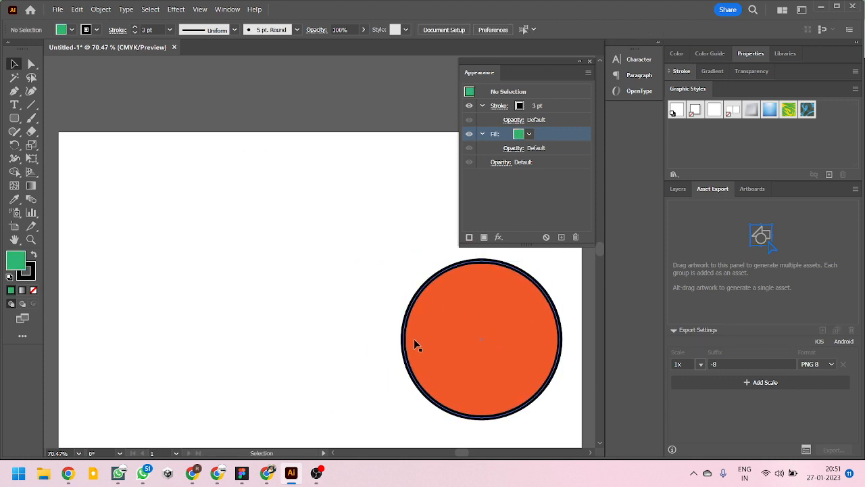
mouse_move(414, 339)
mouse_down()
mouse_move(333, 326)
mouse_move(218, 239)
mouse_up()
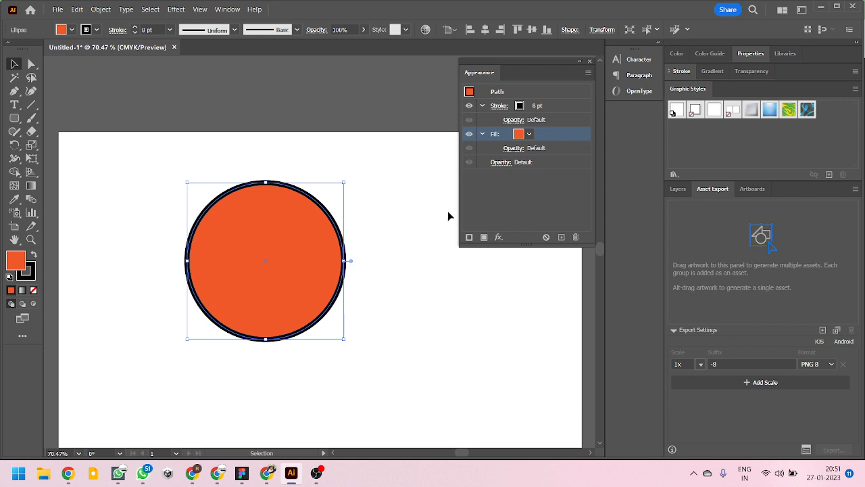
- Expand and collapse the circle's Stroke and Fill attributes repeatedly to examine the opacity entry nested under each
click(481, 133)
click(481, 106)
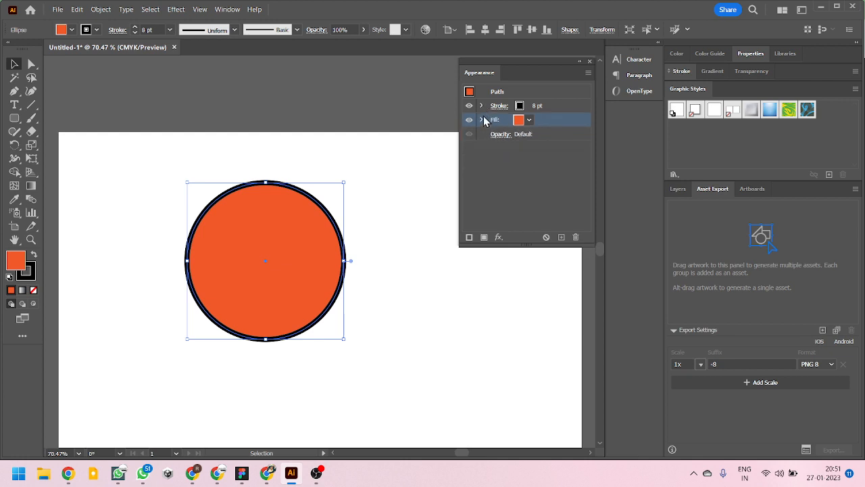
click(481, 119)
click(482, 106)
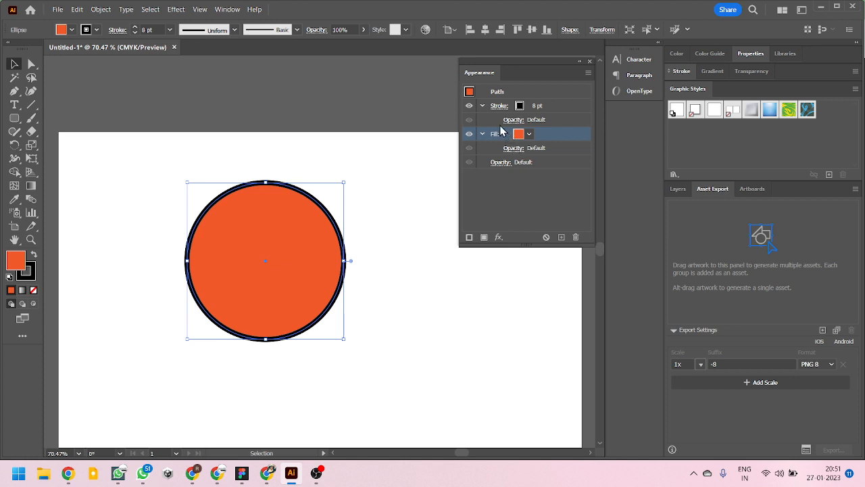
click(482, 106)
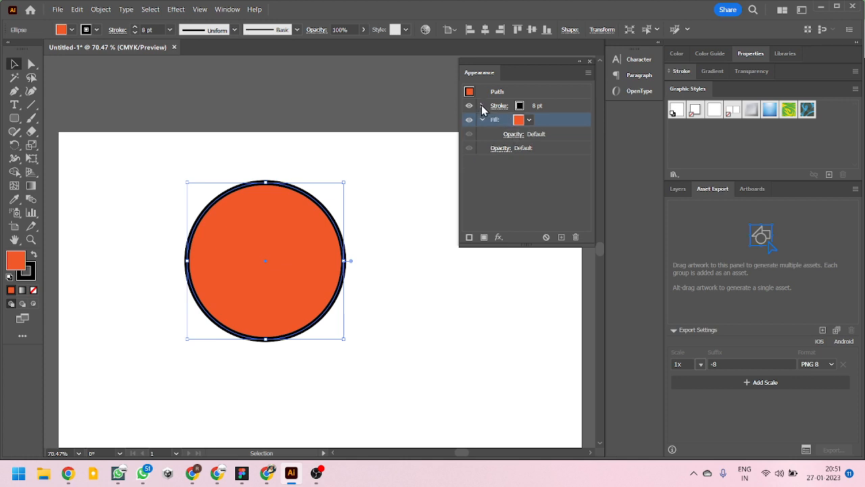
click(482, 107)
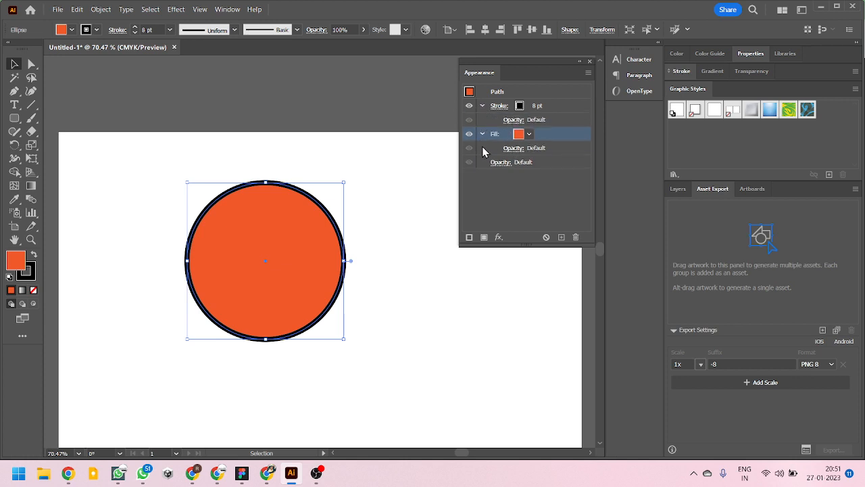
click(482, 133)
click(482, 107)
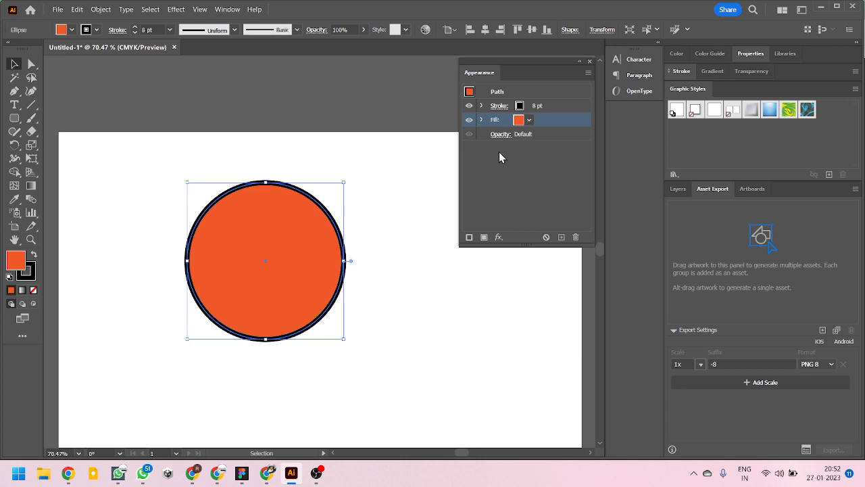
click(482, 121)
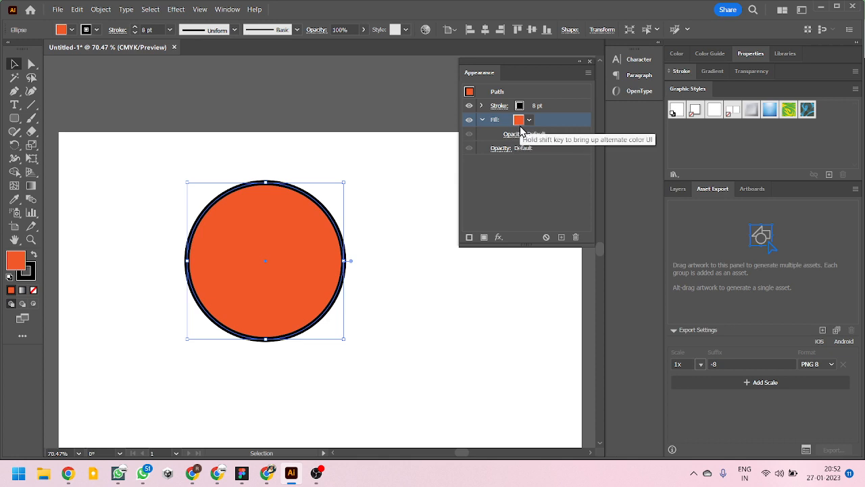
click(482, 107)
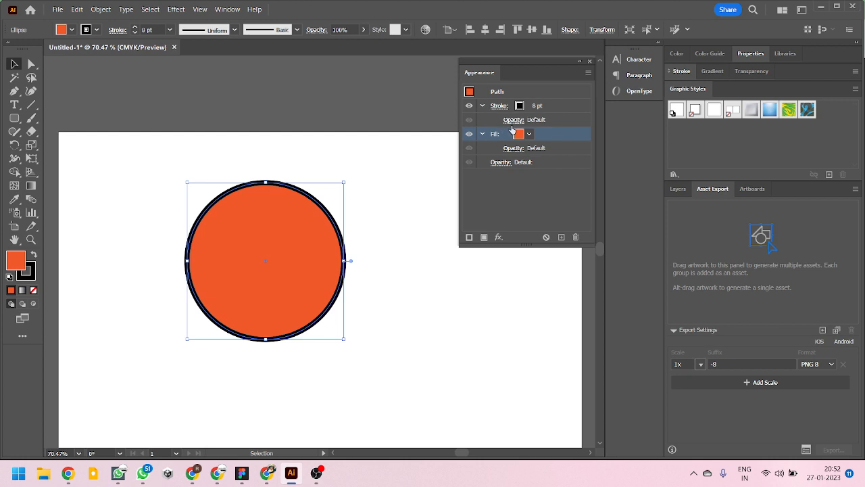
- Collapse the Stroke attribute and view the opacity and blending options of the circle's fill without changing them
click(482, 107)
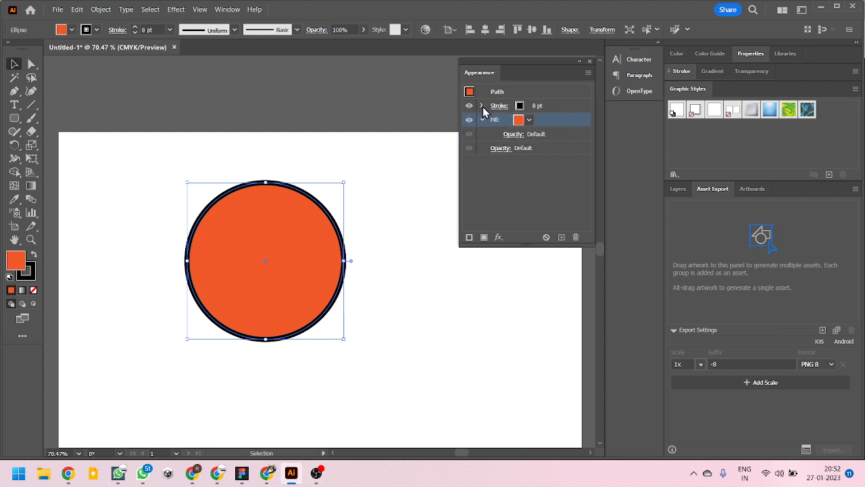
click(509, 136)
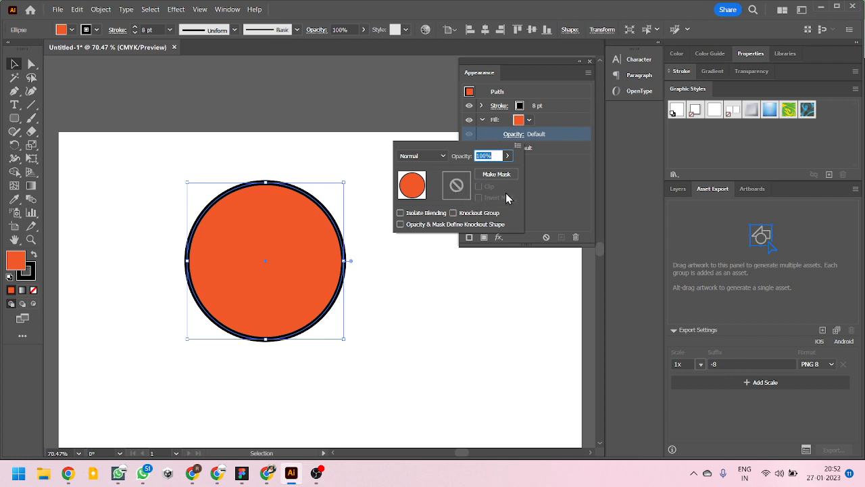
click(548, 183)
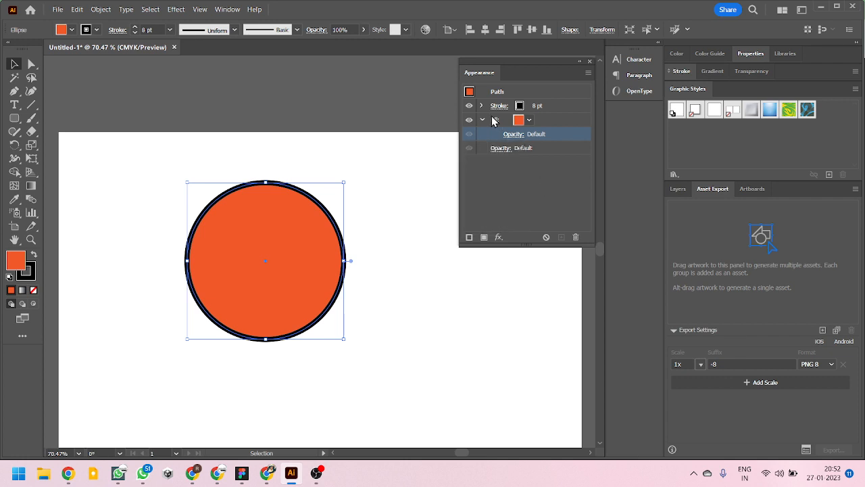
- Set the circle's fill to the Orange, Yellow gradient swatch in the Appearance attributes
click(518, 119)
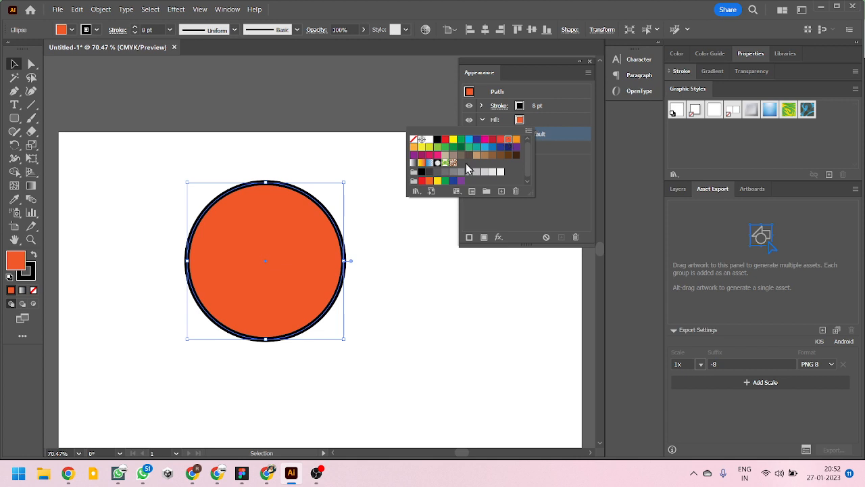
click(421, 163)
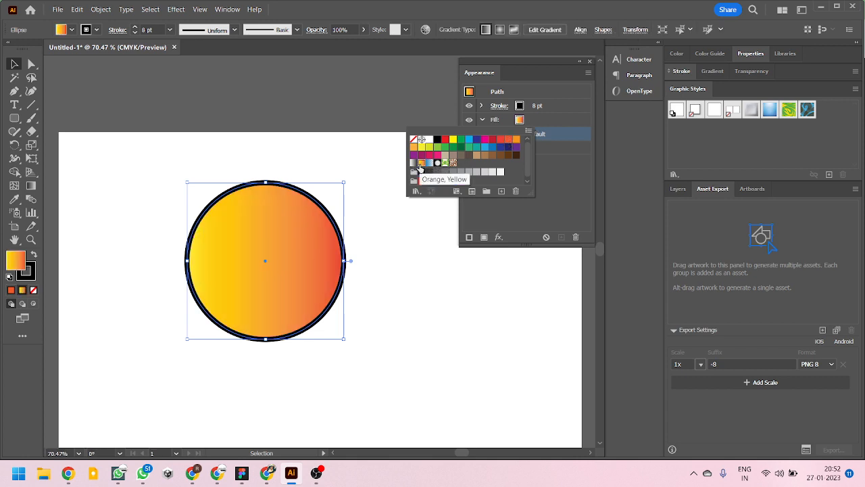
click(551, 154)
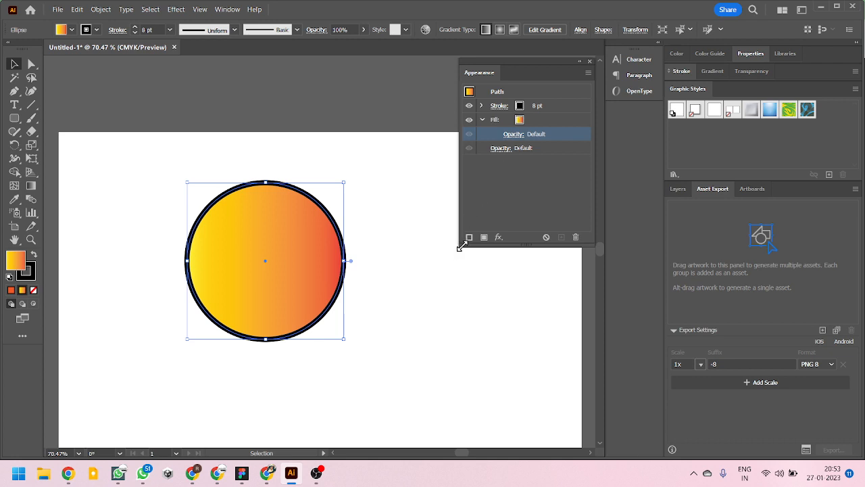
- Enlarge the Appearance panel, and move the second yellow color stop of the fill's gradient to a location of about 30%
drag(462, 244, 433, 319)
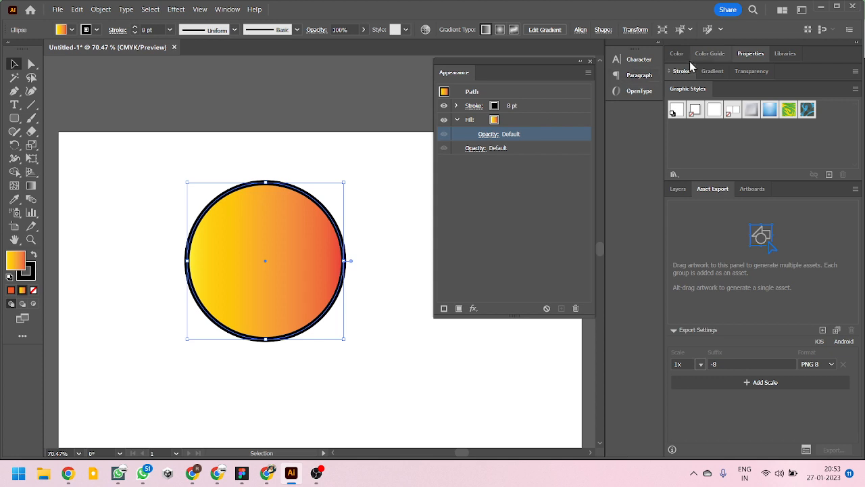
click(714, 69)
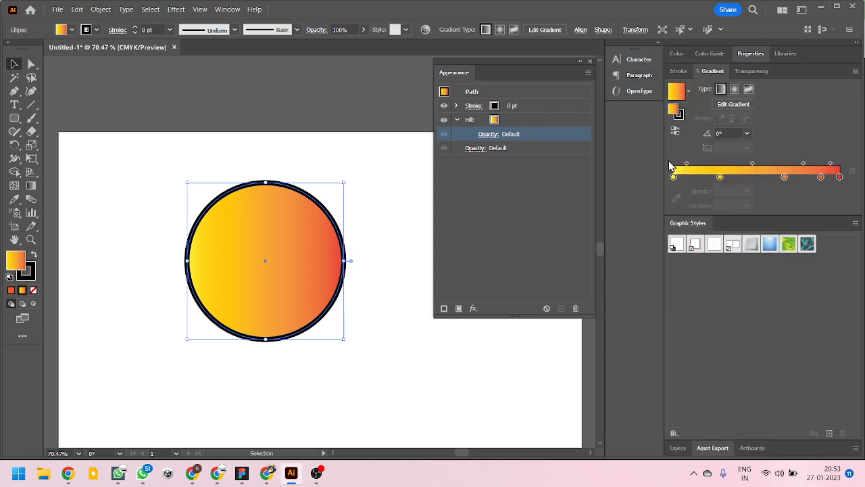
click(517, 119)
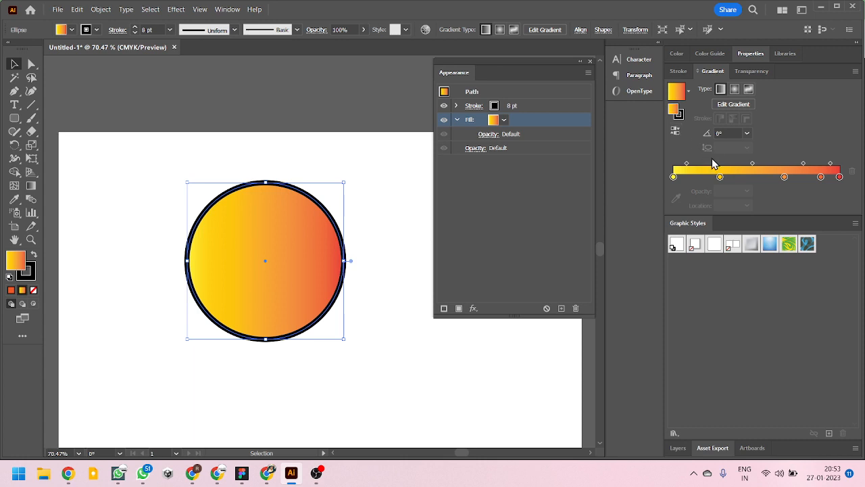
click(704, 176)
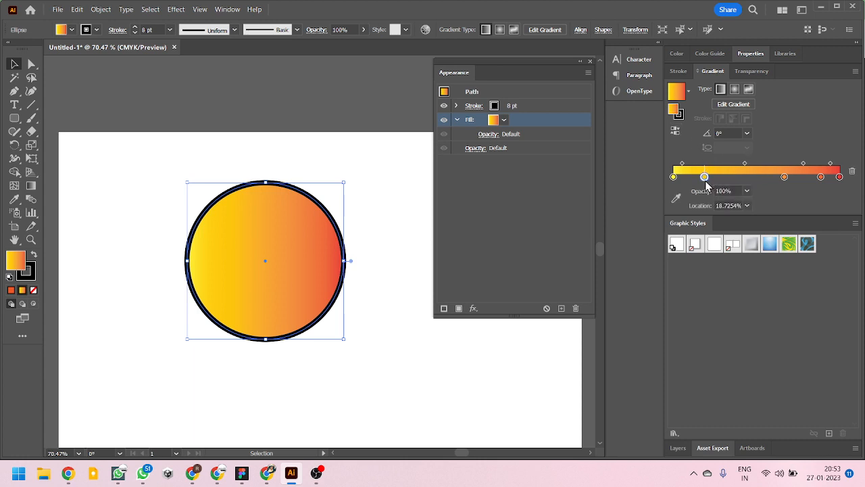
drag(706, 182, 724, 182)
- Replace the circle's gradient fill with the solid orange swatch
click(504, 120)
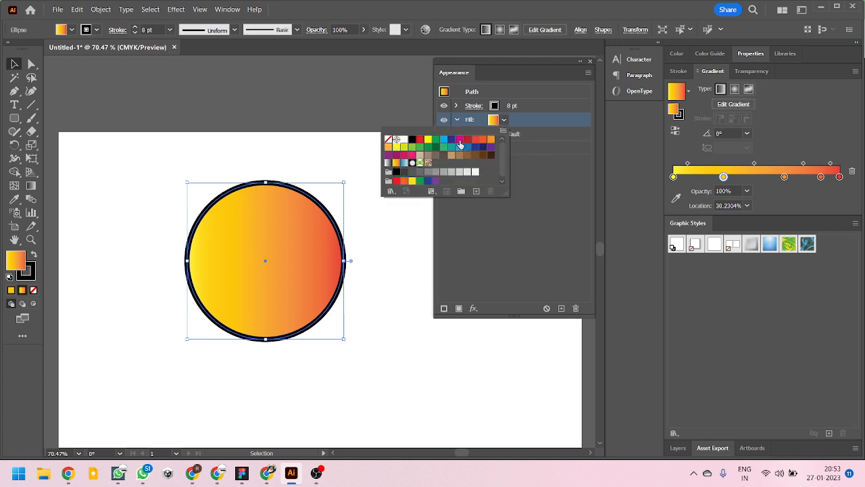
click(460, 139)
click(477, 140)
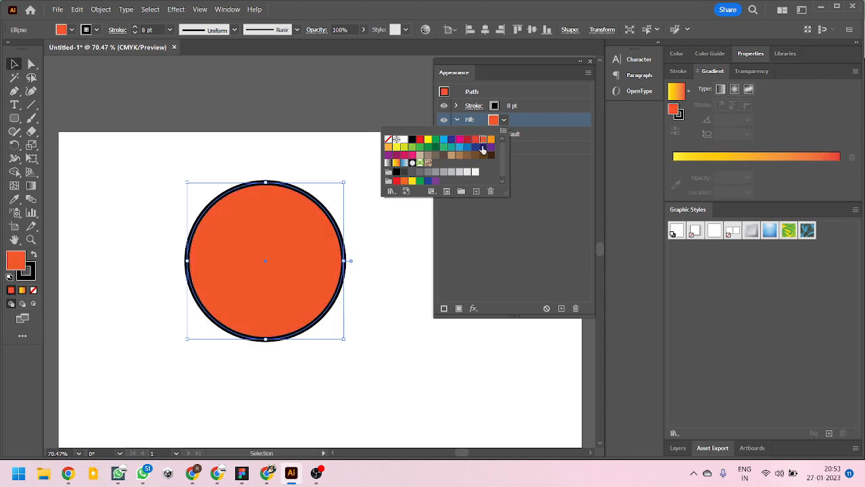
- Collapse the Fill attribute, then hide the circle's fill and show it again
click(457, 120)
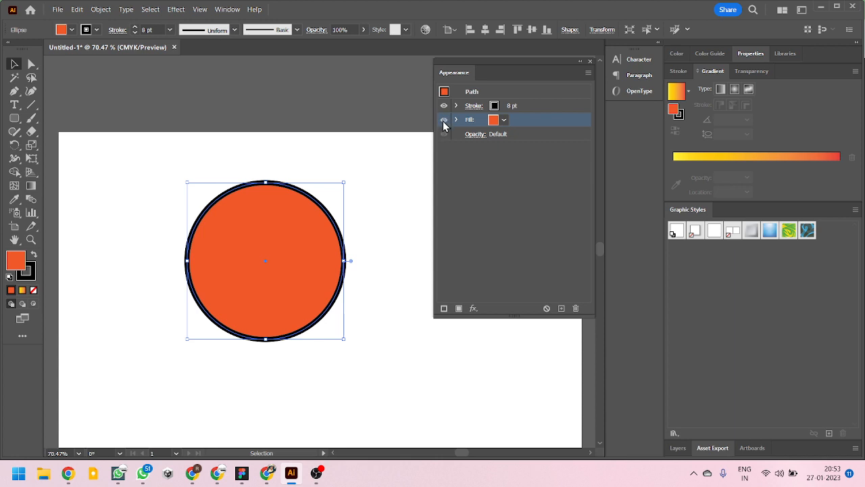
click(444, 120)
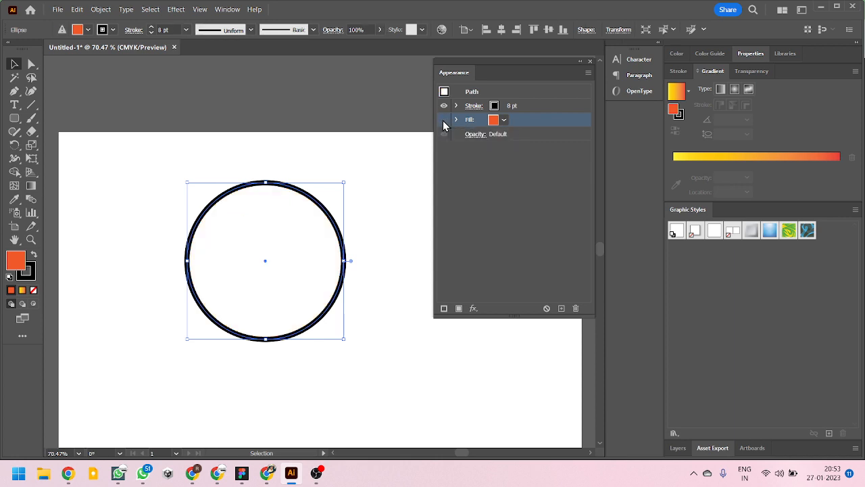
click(444, 120)
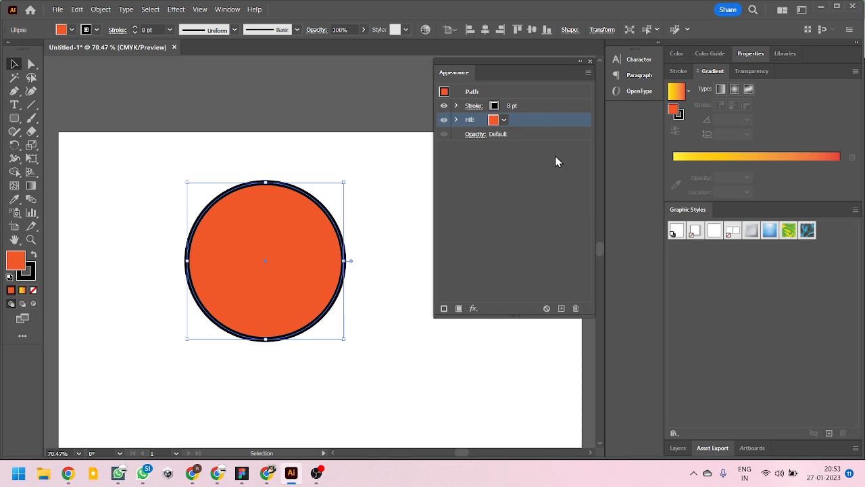
- Show the document's layers and expand Layer 1 to view the circle listed inside it
click(684, 449)
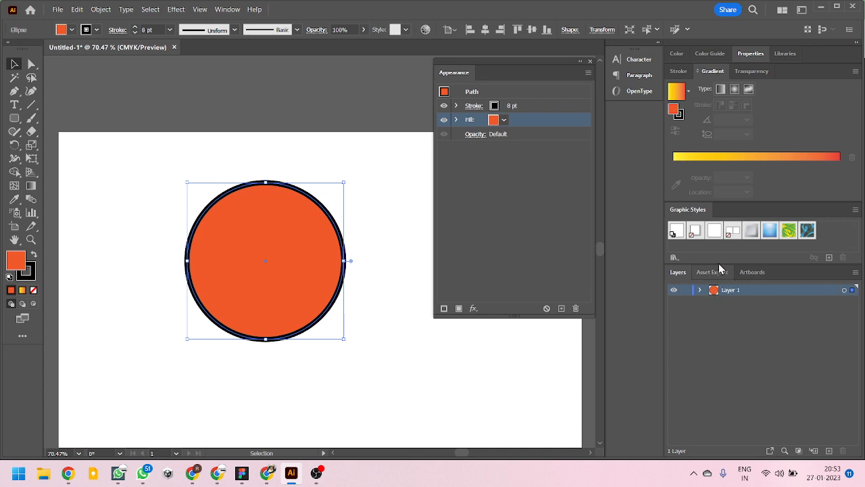
click(699, 290)
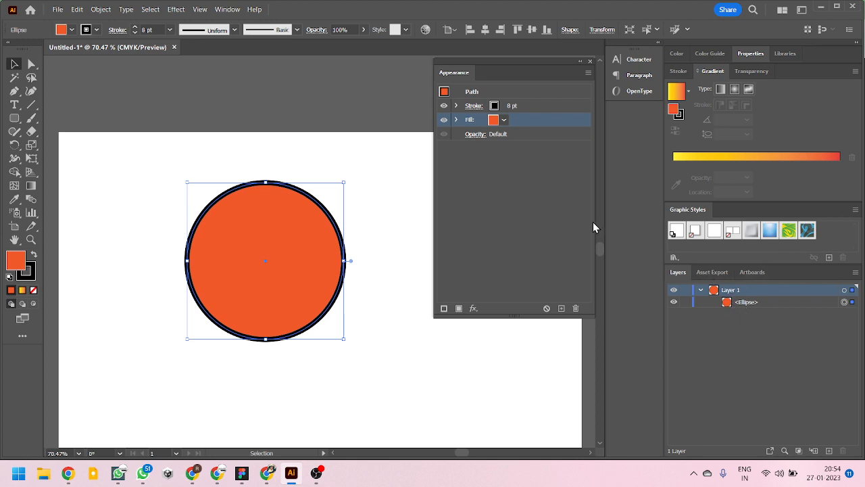
- Add a second stroke to the circle above the existing one and set its weight to 4 pt
click(554, 212)
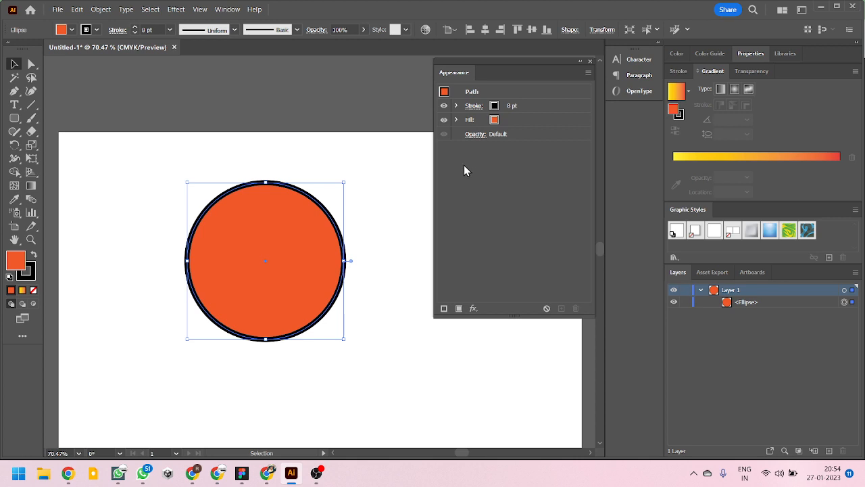
click(444, 309)
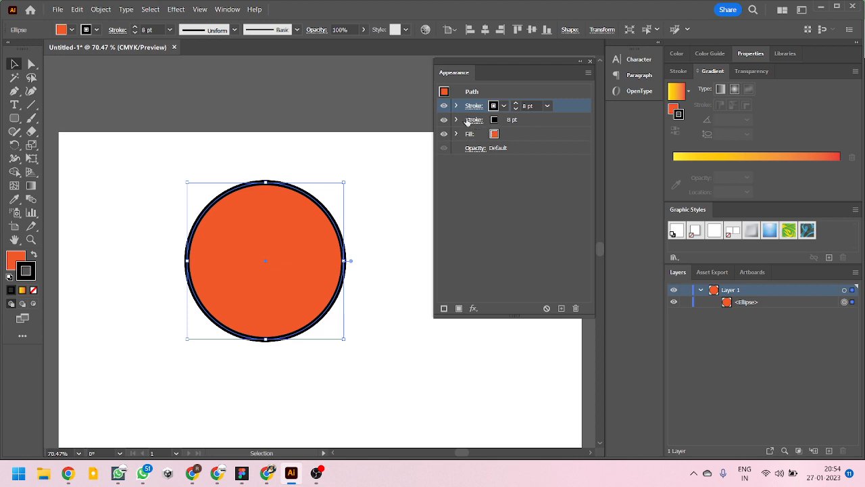
click(547, 106)
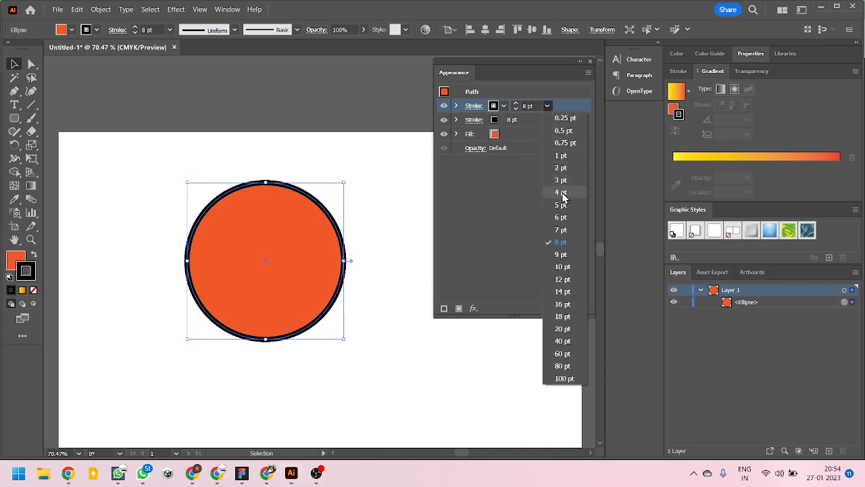
click(561, 193)
- Set the weight of the circle's lower stroke to 12 pt
click(530, 120)
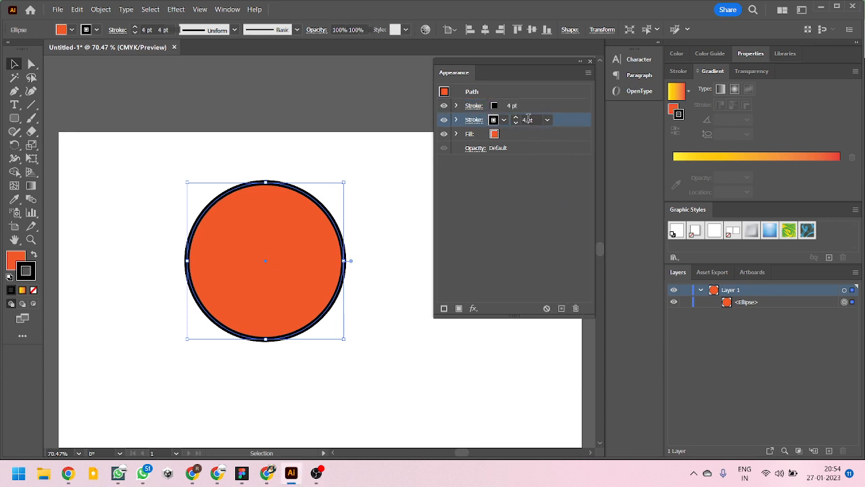
click(547, 121)
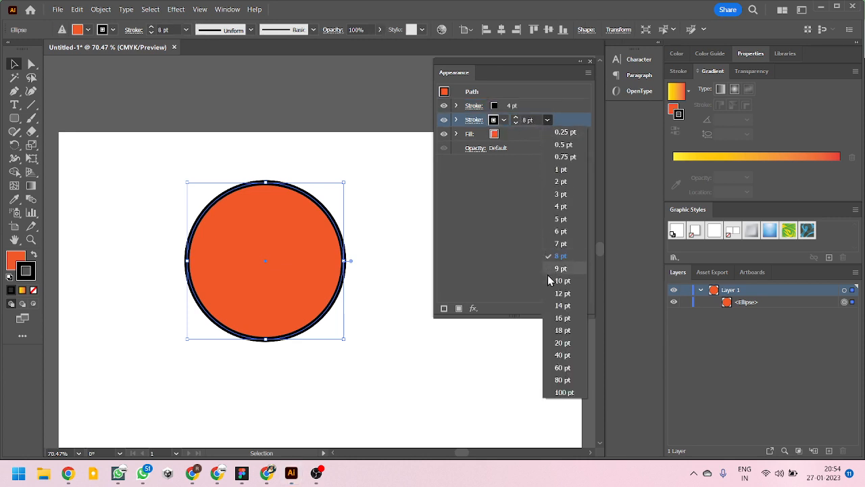
click(572, 295)
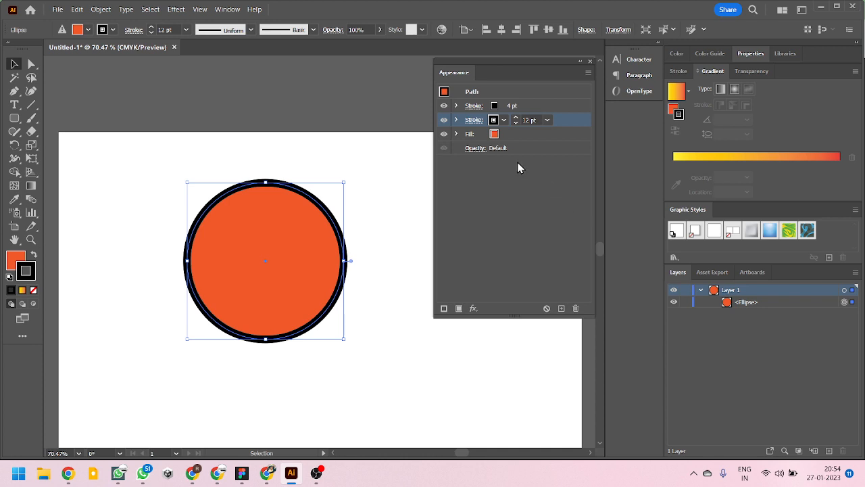
- Try a light orange swatch on the circle's 12 pt stroke, and settle on a green swatch
click(503, 120)
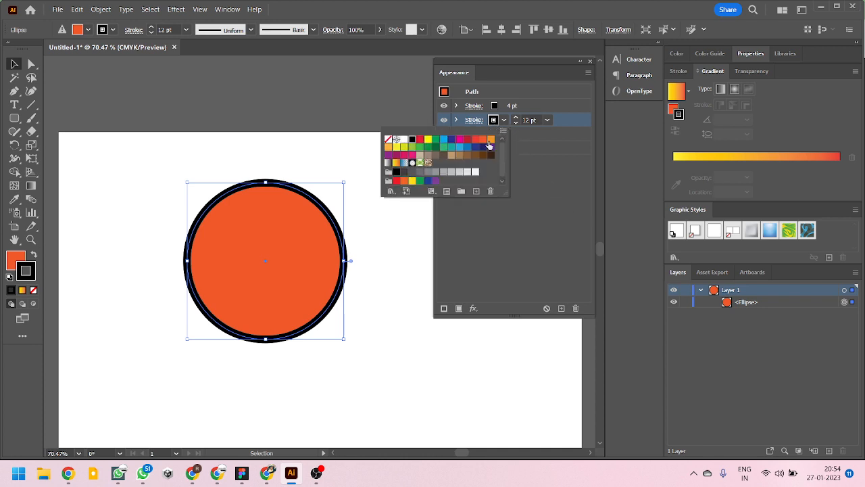
click(490, 140)
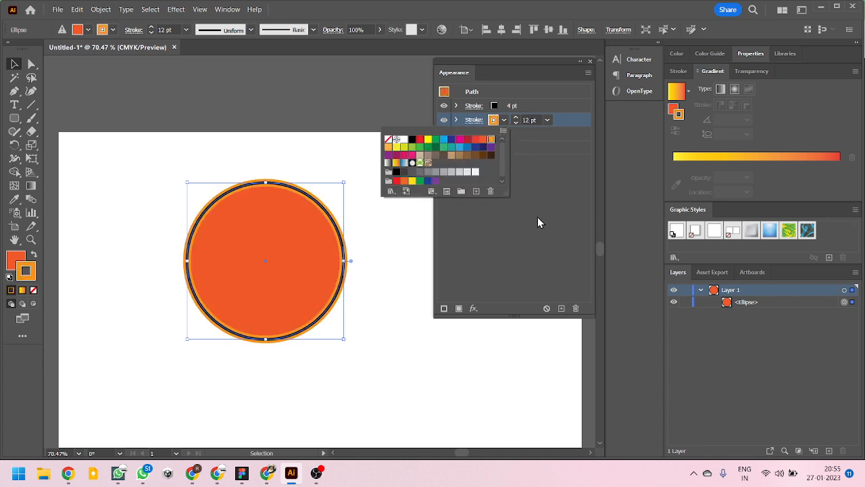
click(537, 221)
click(504, 120)
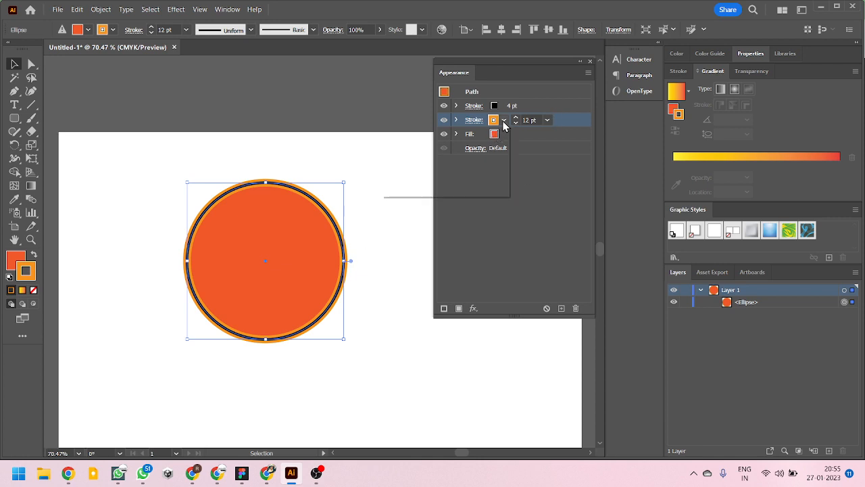
click(444, 147)
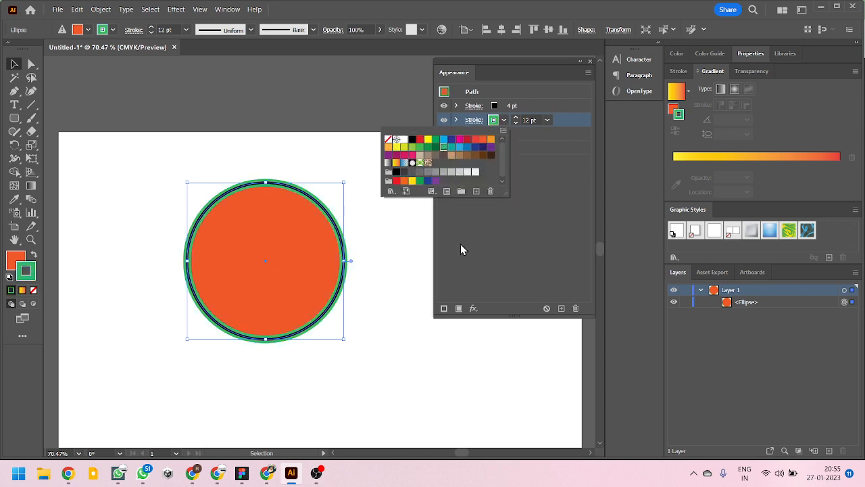
click(506, 232)
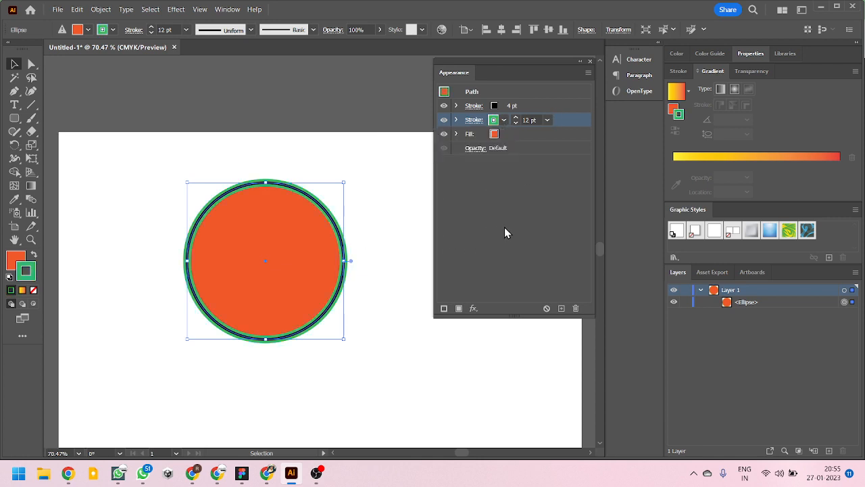
- Deselect the circle, narrow the Appearance panel, and examine the black and green strokes around the circle's edge up close
click(370, 222)
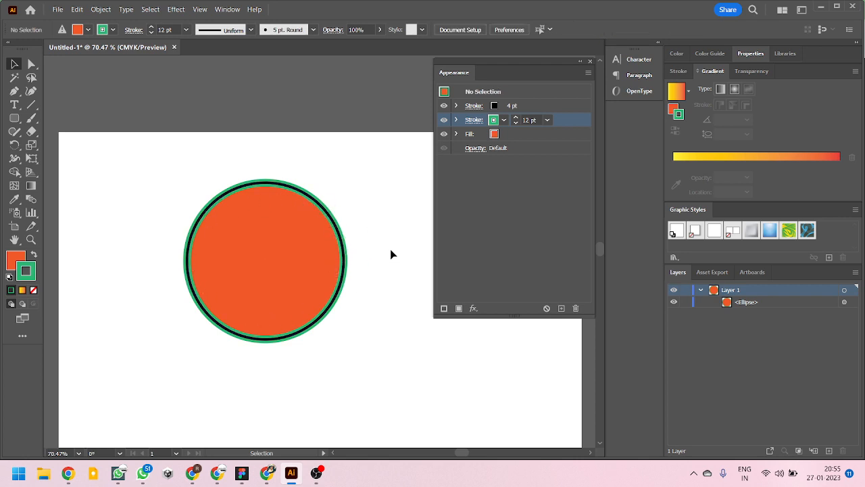
scroll(271, 238, left, 2)
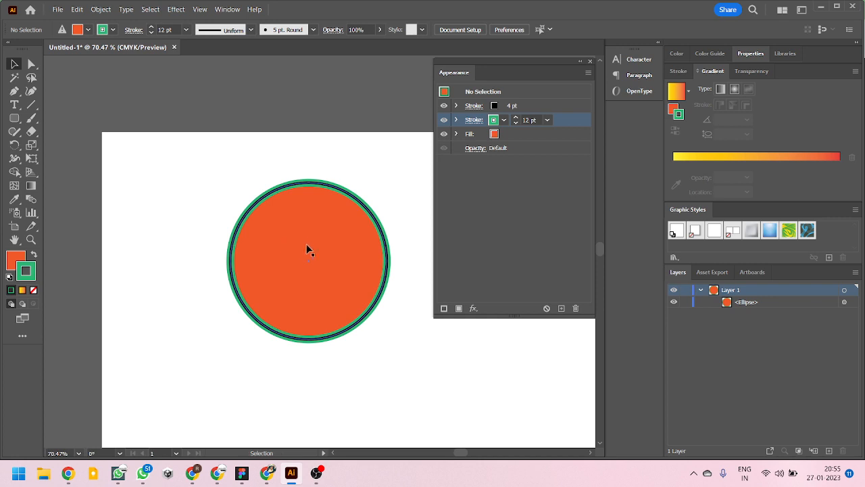
scroll(309, 247, up, 2)
scroll(265, 226, down, 2)
scroll(264, 226, up, 2)
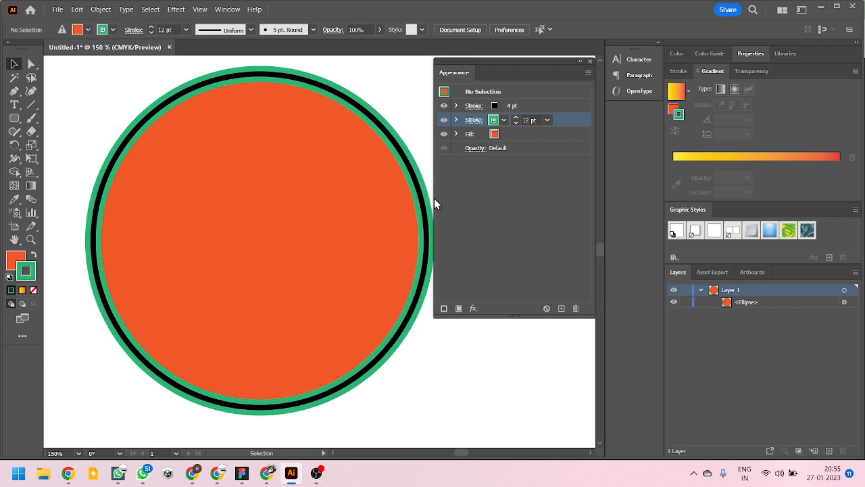
drag(434, 196, 446, 196)
drag(453, 195, 457, 193)
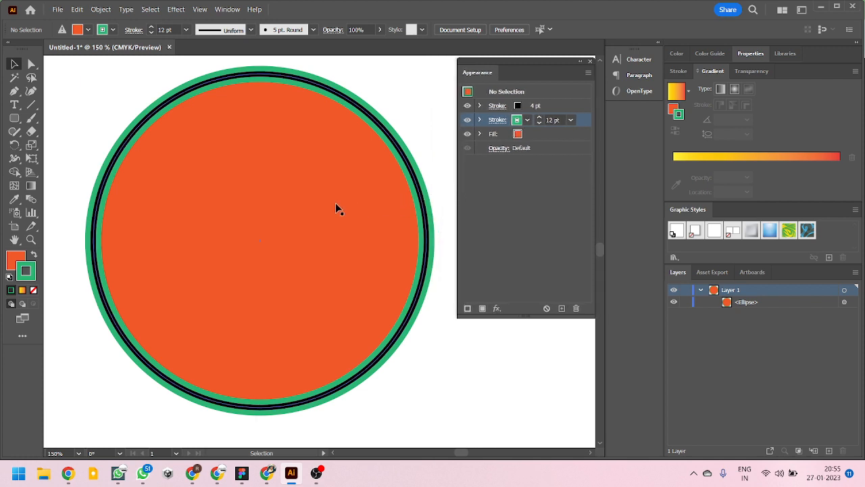
scroll(323, 215, down, 2)
scroll(326, 199, up, 1)
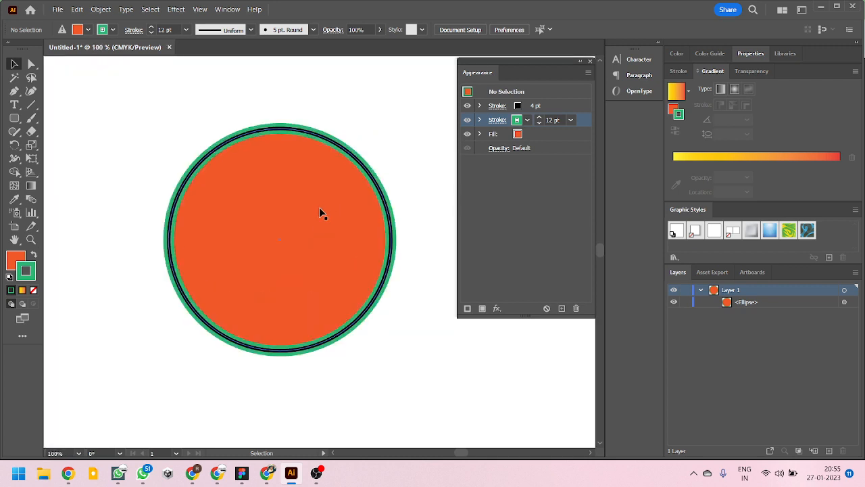
- Try the inside and outside alignments on the 12 pt green stroke with nothing selected, and return to center alignment
click(496, 120)
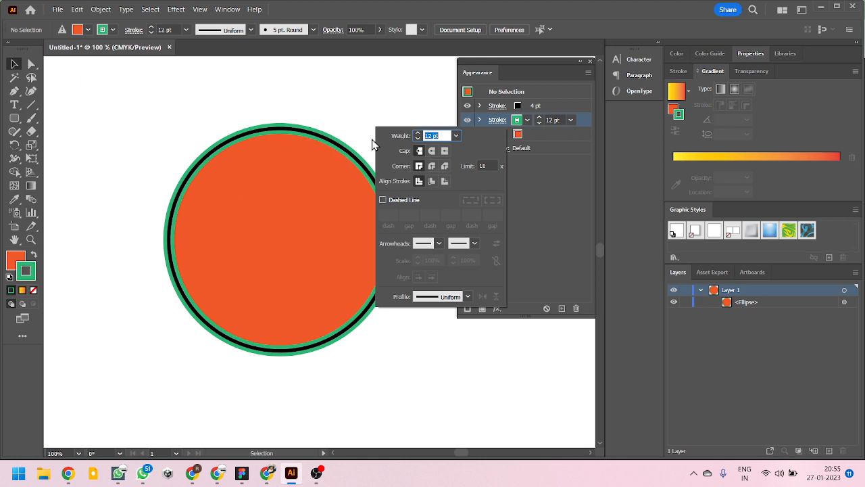
click(430, 179)
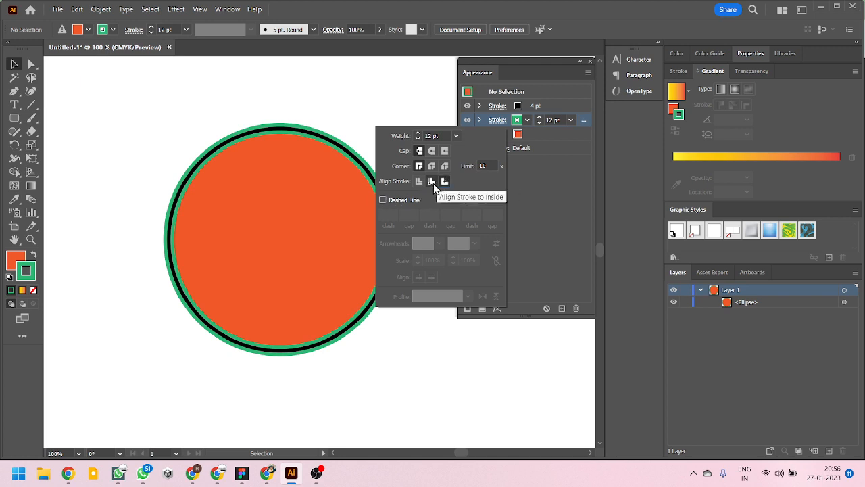
click(431, 182)
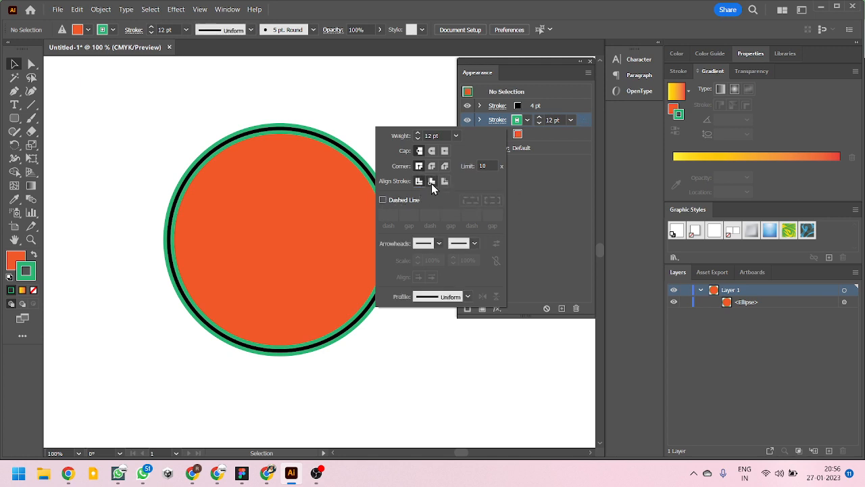
click(444, 182)
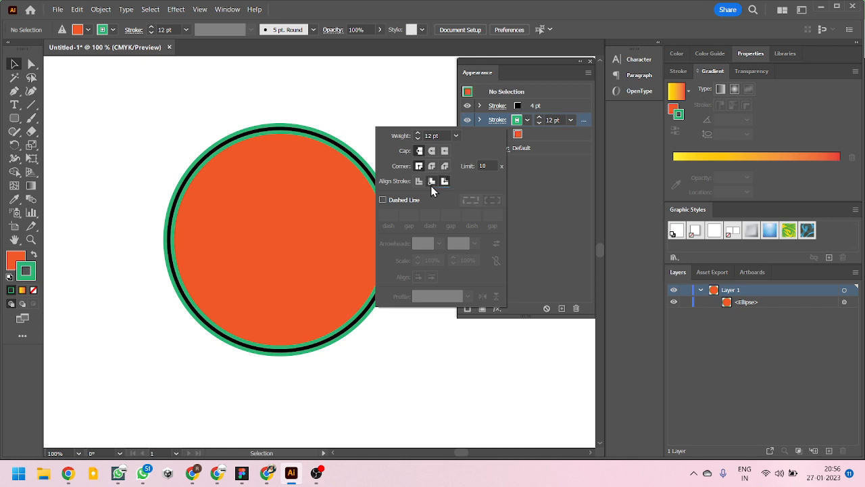
click(421, 183)
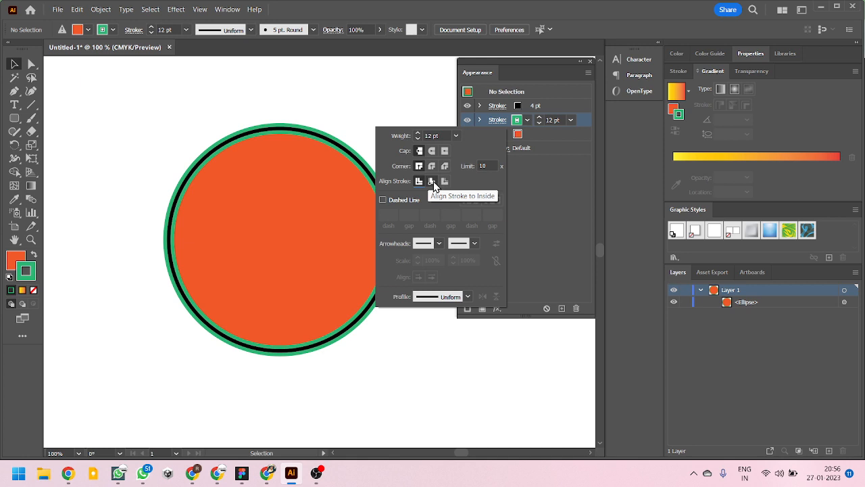
- Select the circle, compare inside and outside alignment for its 12 pt green stroke, and align that stroke to the outside
click(260, 133)
click(280, 165)
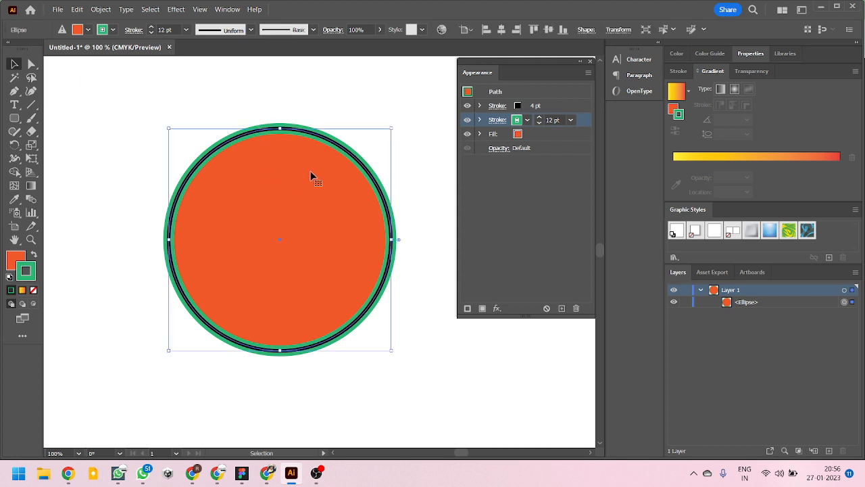
click(498, 121)
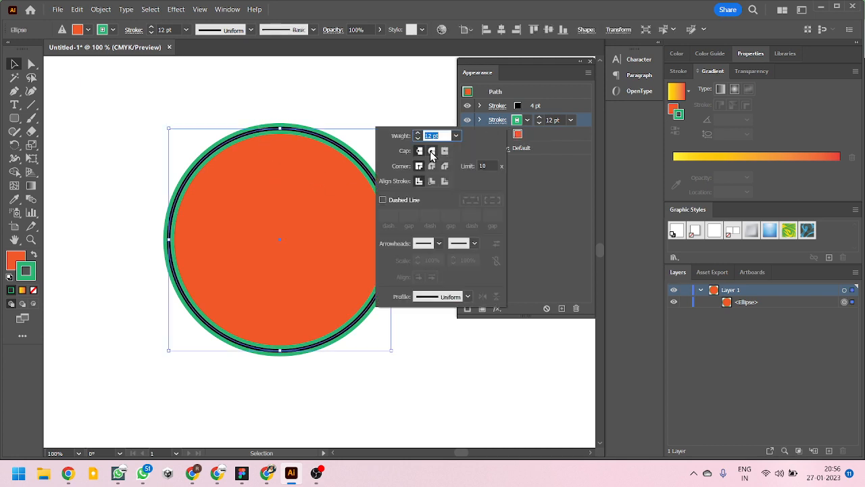
click(432, 181)
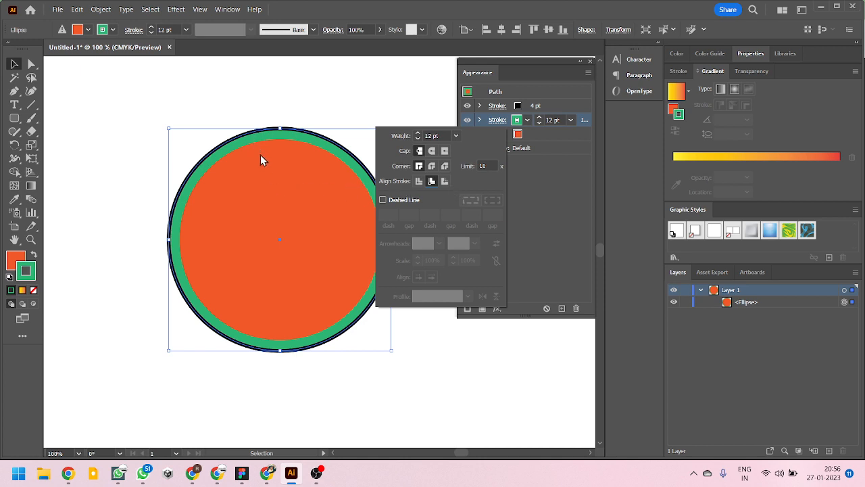
click(444, 181)
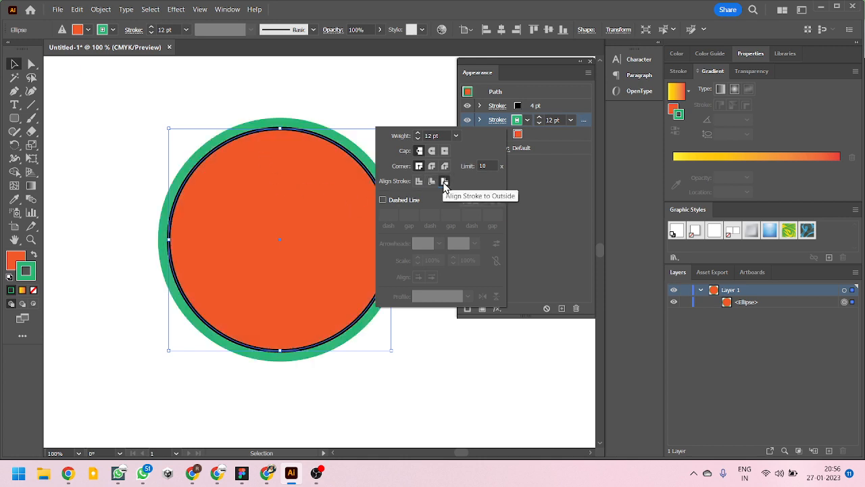
click(432, 182)
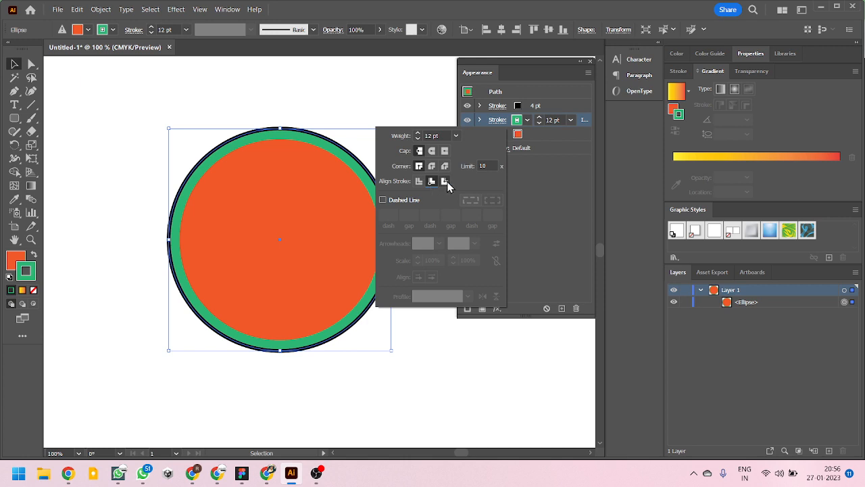
click(444, 181)
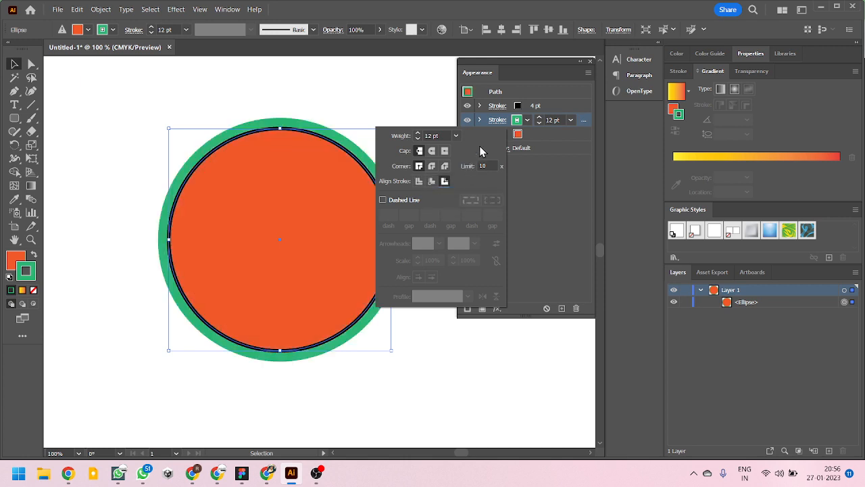
click(509, 201)
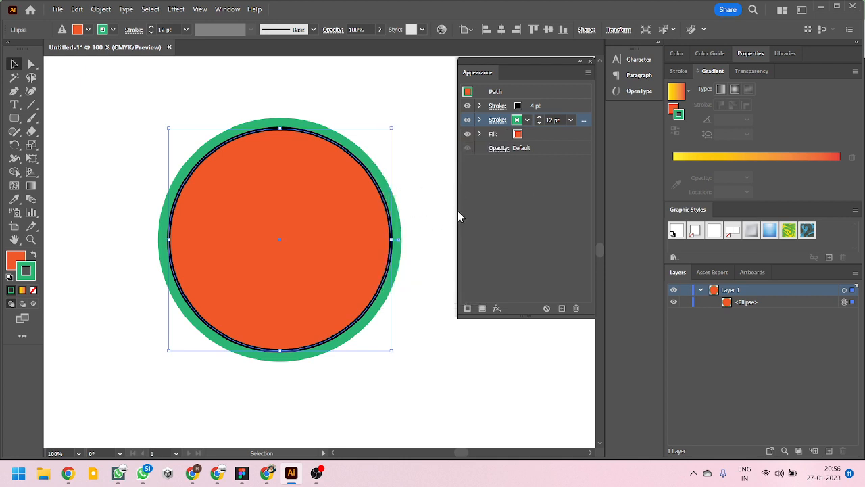
- Add a second fill above the circle's orange fill, try tan and light green swatches, and color it teal
click(542, 135)
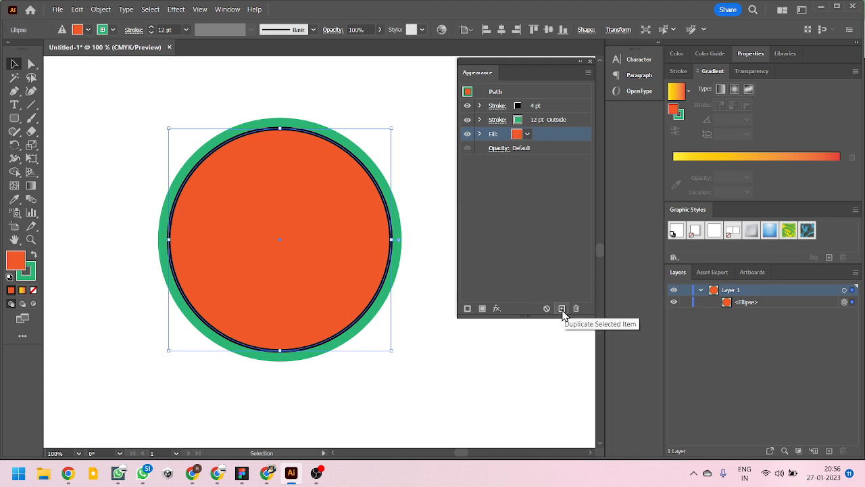
click(482, 308)
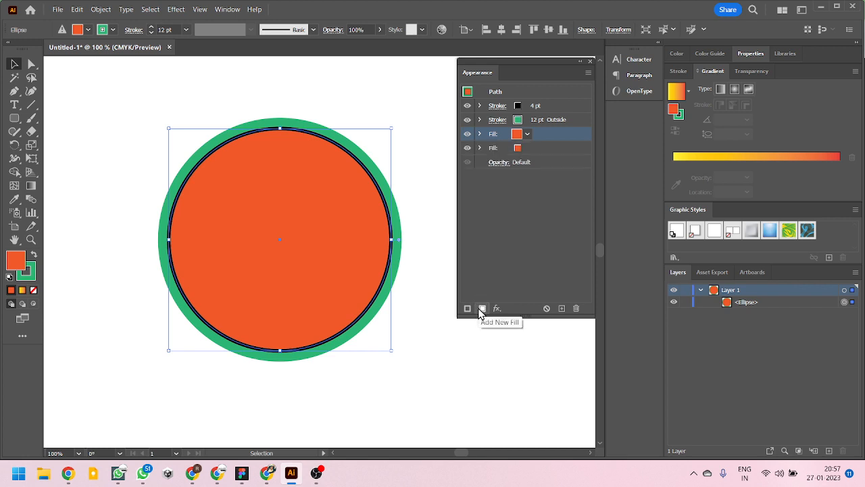
click(527, 134)
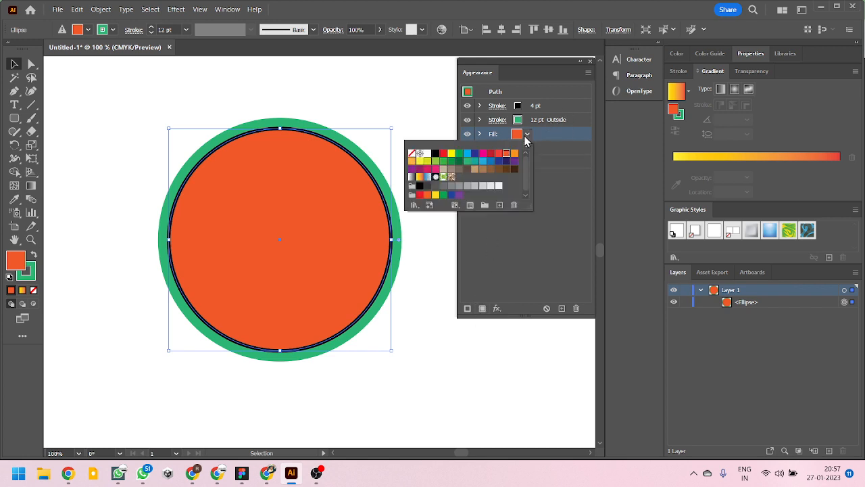
click(474, 169)
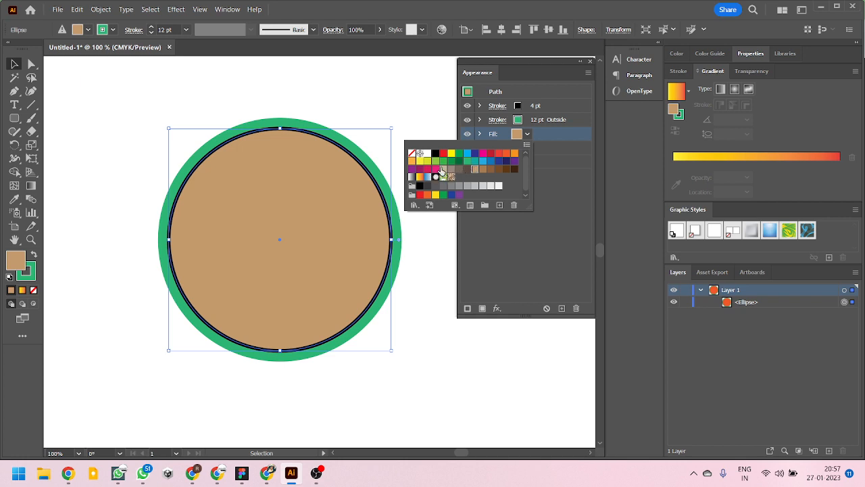
click(436, 161)
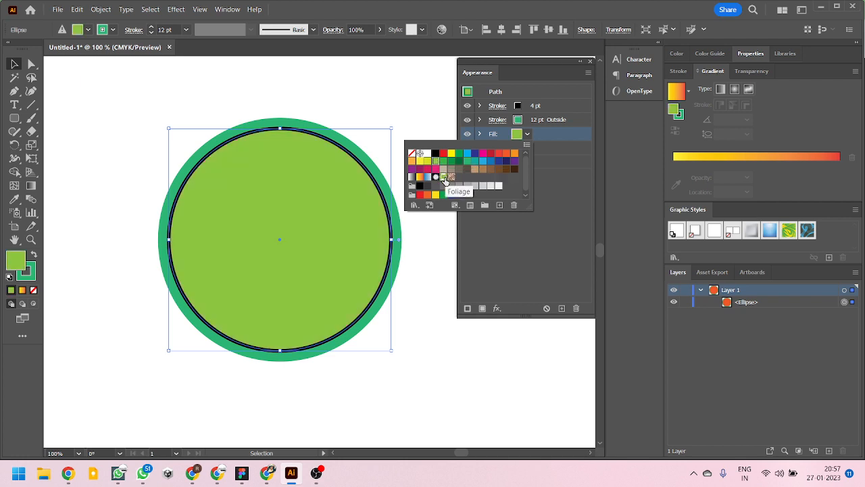
click(476, 162)
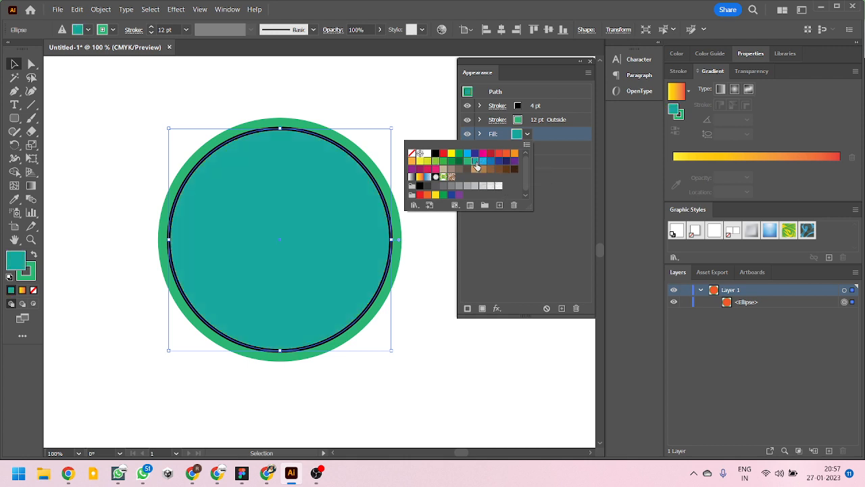
click(497, 250)
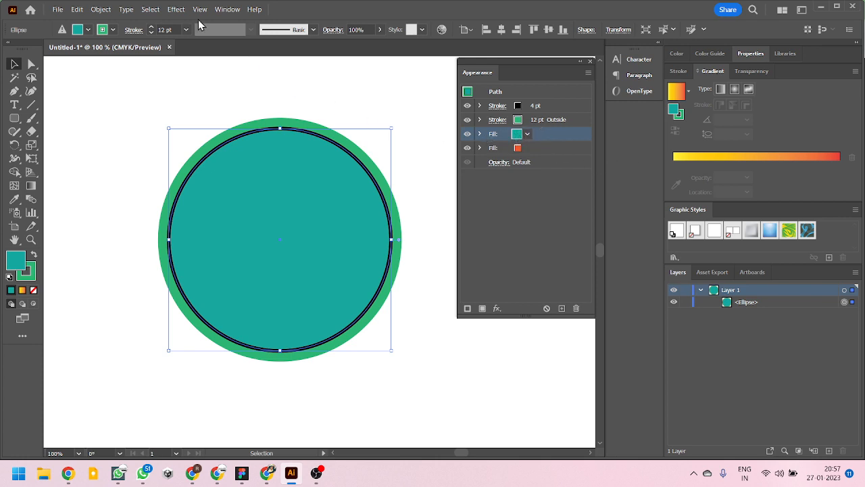
- Apply a Transform effect to the circle's teal fill, scaling it to 50% horizontally and 50% vertically with preview on
click(176, 9)
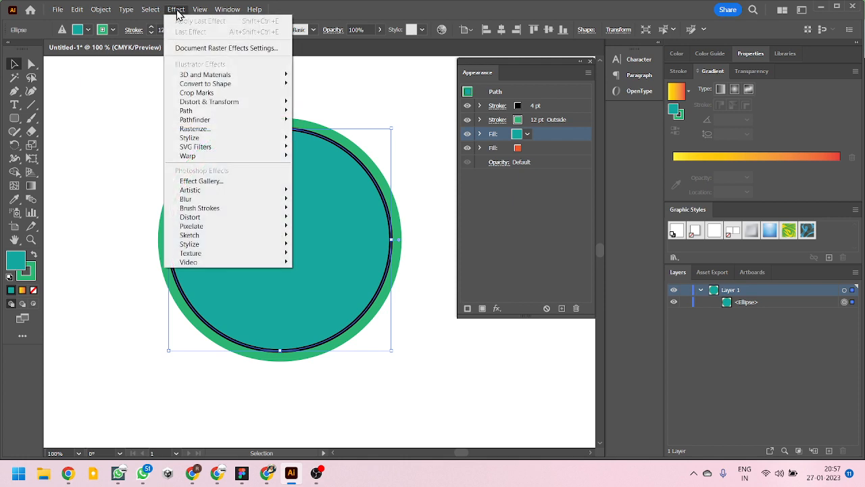
mouse_move(213, 106)
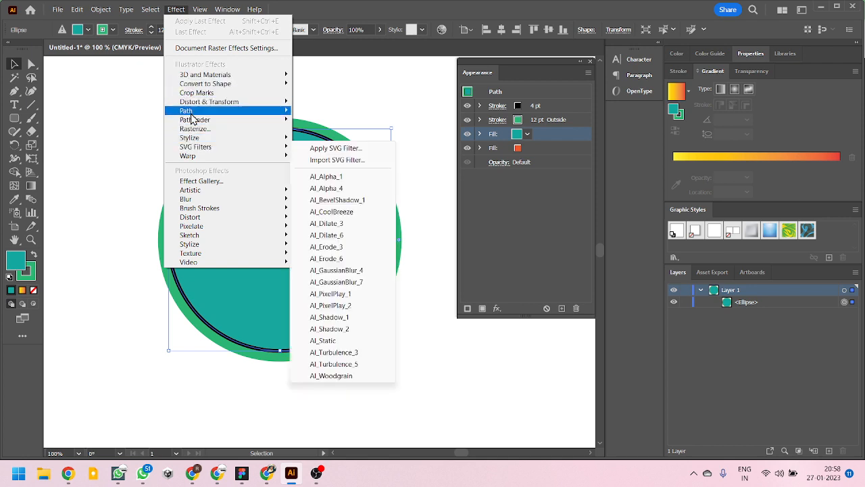
mouse_move(198, 76)
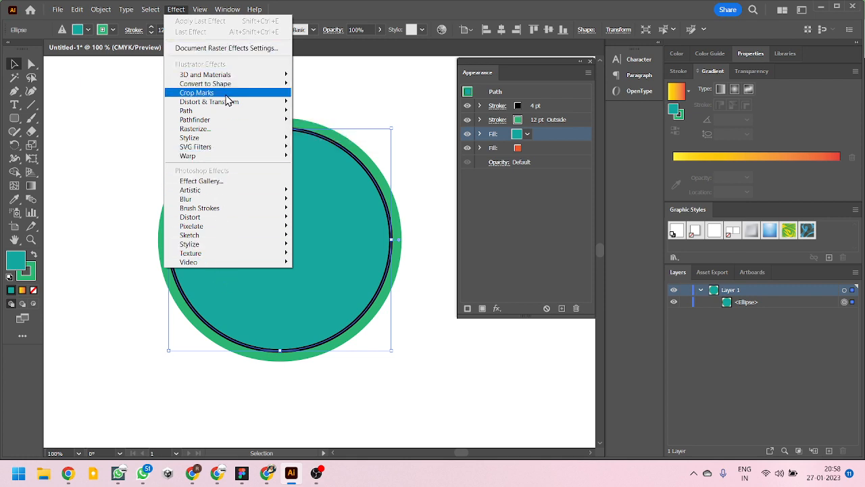
mouse_move(224, 139)
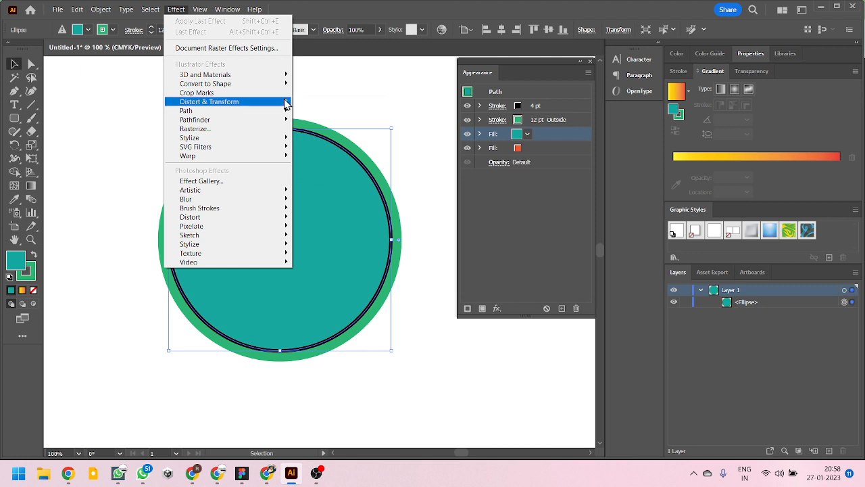
mouse_move(285, 105)
click(328, 140)
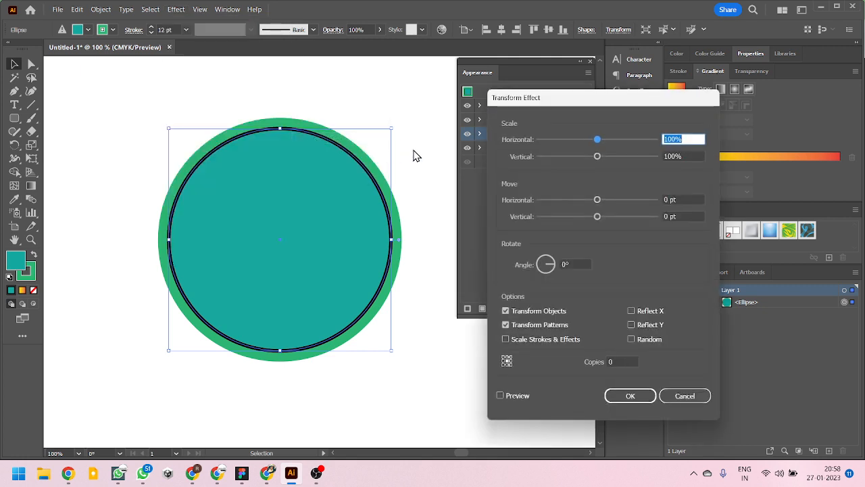
click(511, 395)
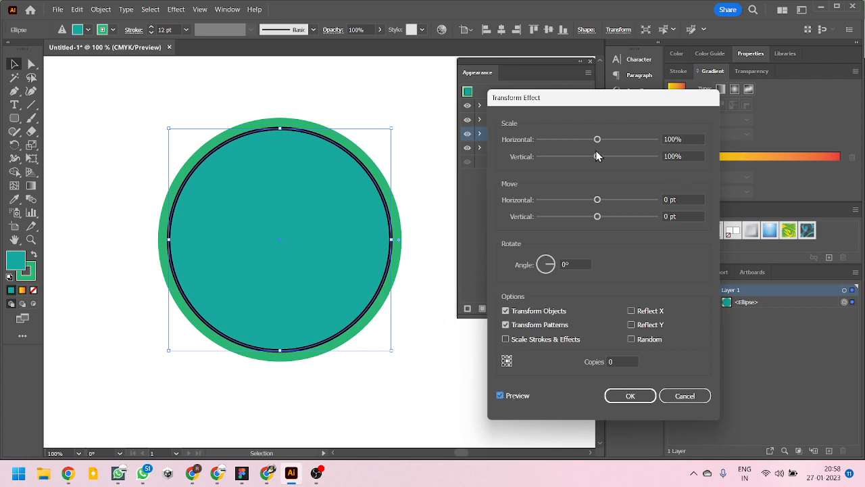
click(672, 139)
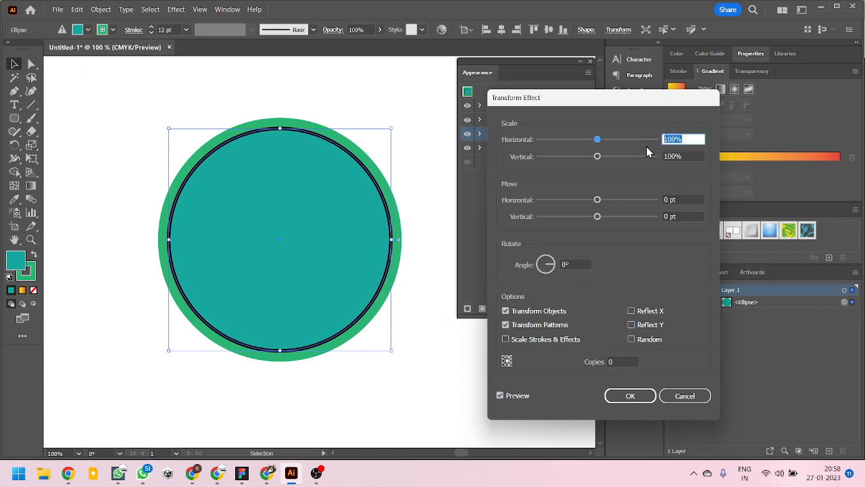
text(50)
click(675, 156)
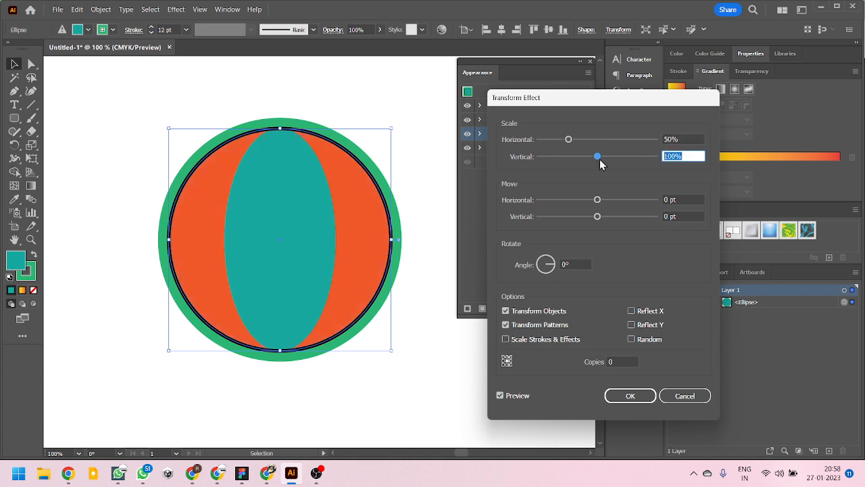
text(50)
key(shift+Tab)
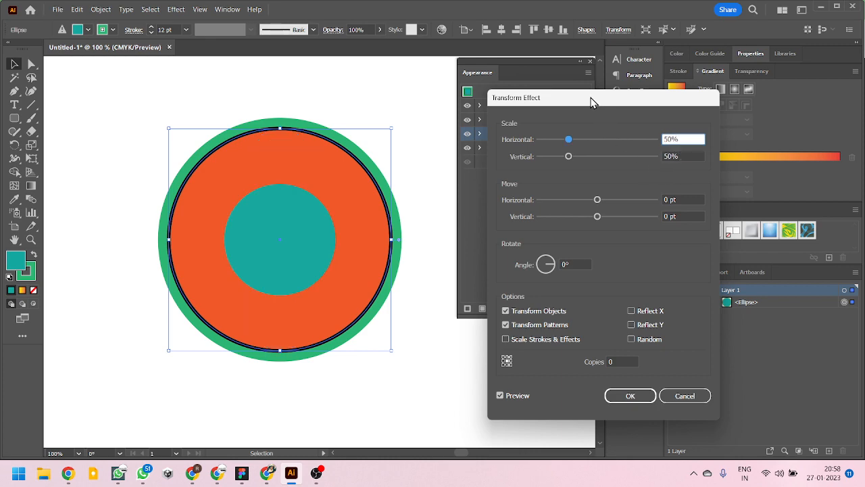
mouse_move(592, 102)
mouse_down()
mouse_move(604, 137)
mouse_move(639, 156)
mouse_move(695, 106)
mouse_up()
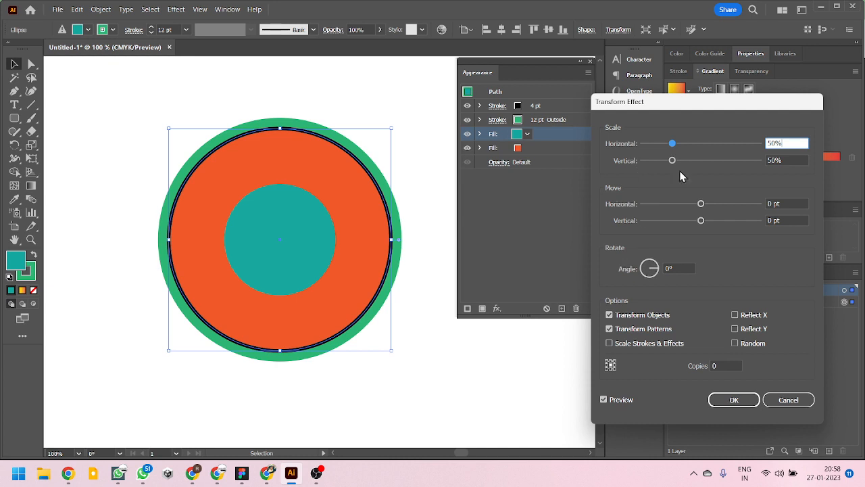
drag(664, 100, 607, 69)
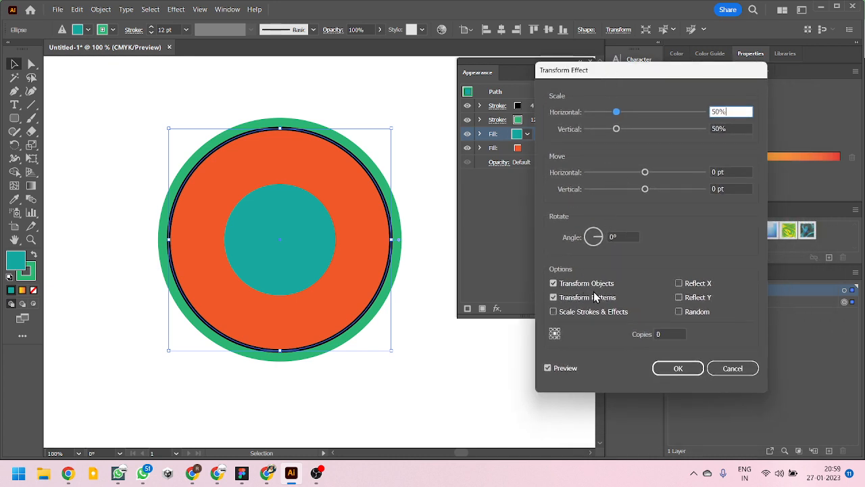
click(679, 368)
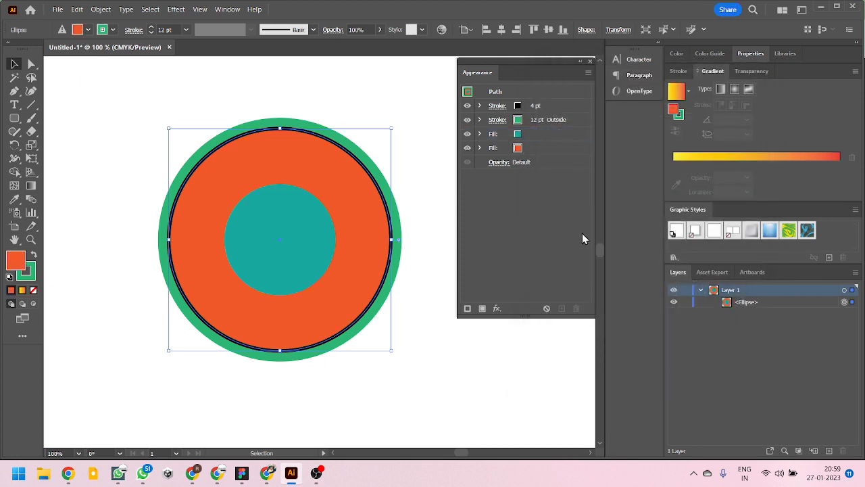
- Expand the teal fill's attributes, and hide and show its Transform effect to compare the fill with and without it
click(479, 134)
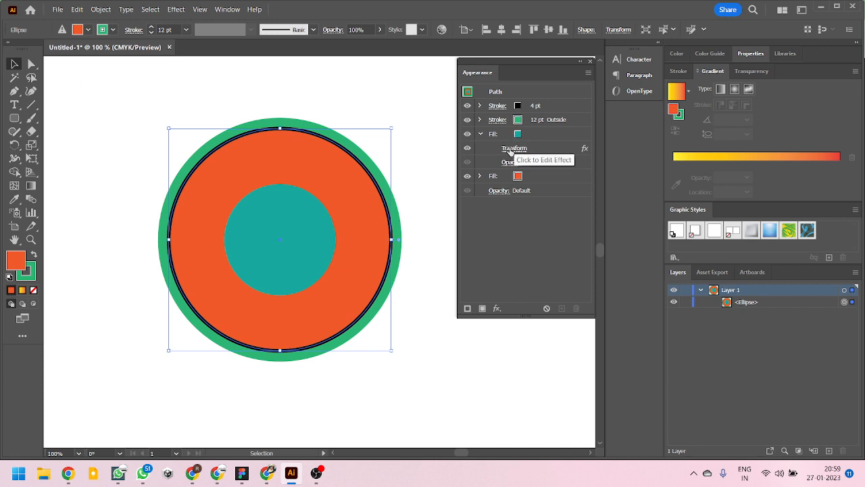
click(468, 148)
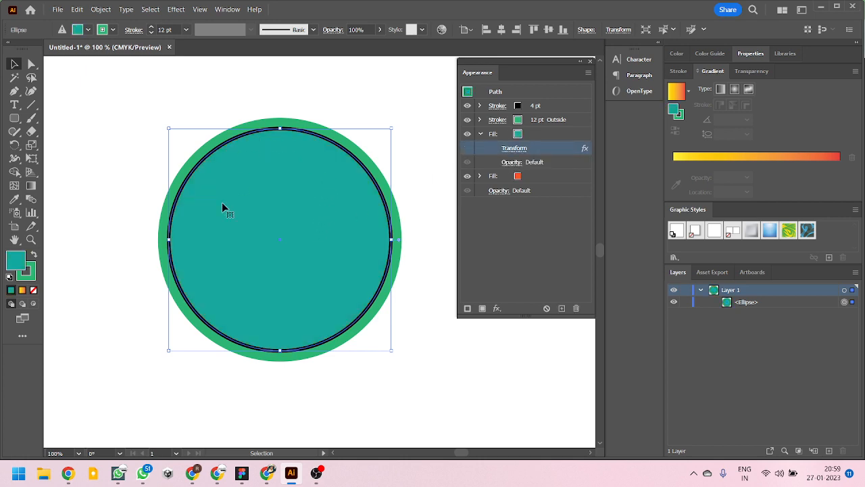
click(467, 148)
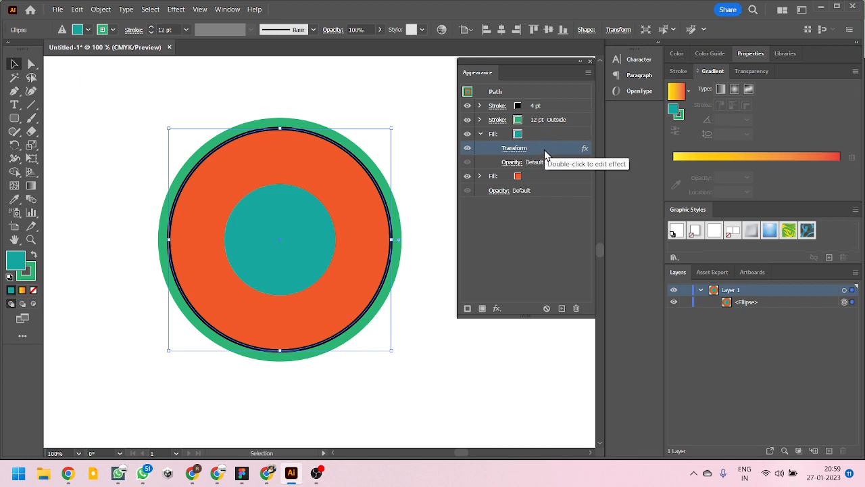
- Duplicate the teal fill's Transform effect, delete the duplicate, and select the teal fill
click(561, 309)
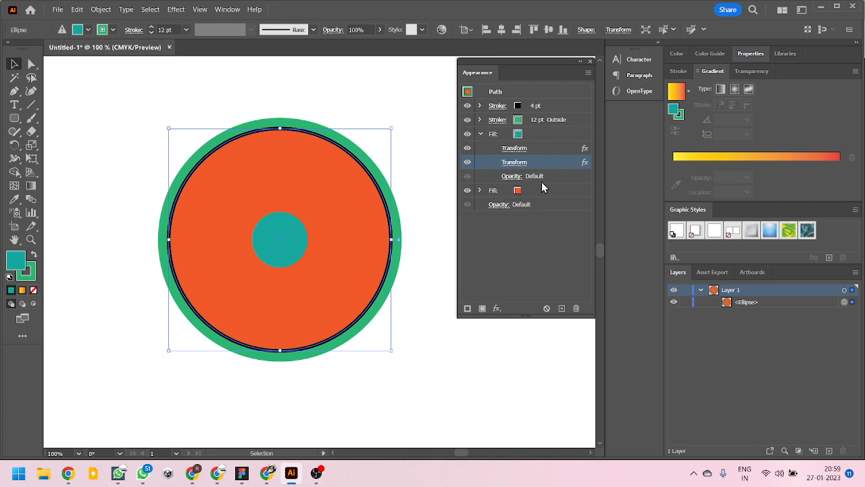
click(577, 308)
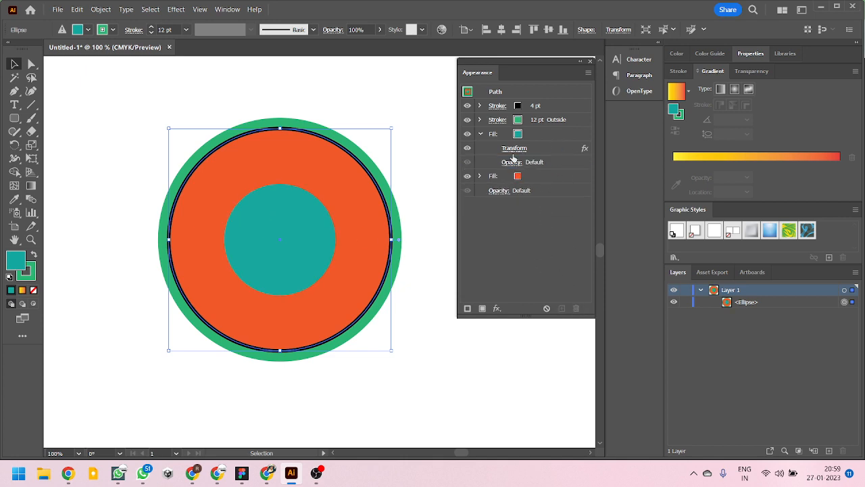
click(547, 151)
click(546, 136)
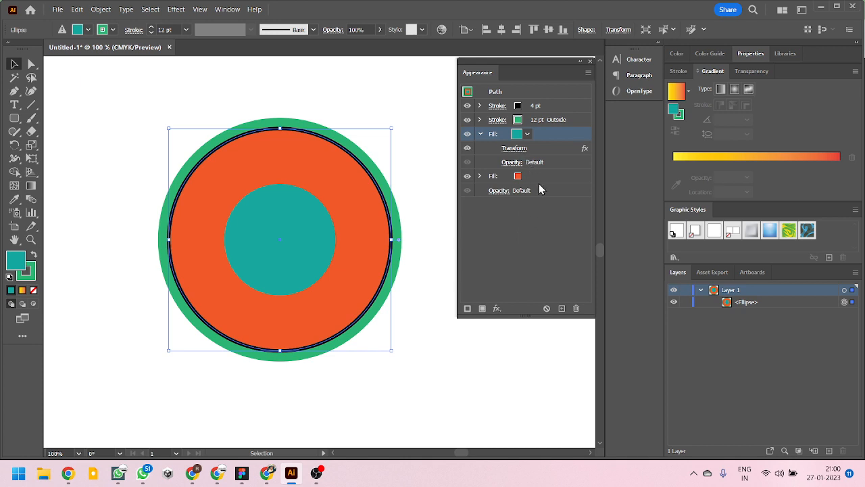
- Apply a Zig Zag effect to the 12 pt green stroke with 6 pt absolute size, 4 ridges per segment and smooth points
click(576, 121)
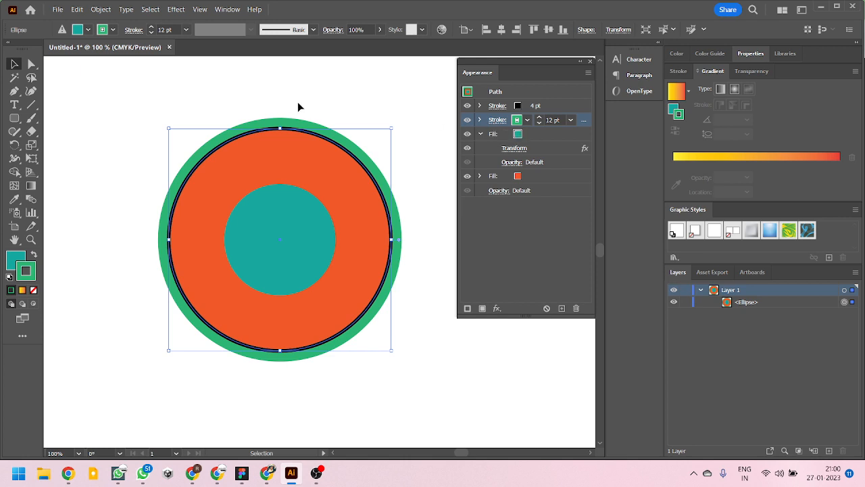
click(175, 9)
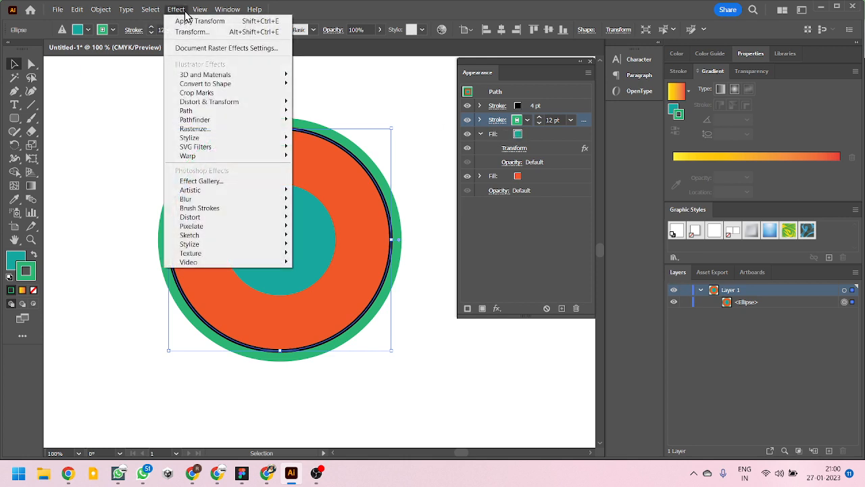
mouse_move(244, 103)
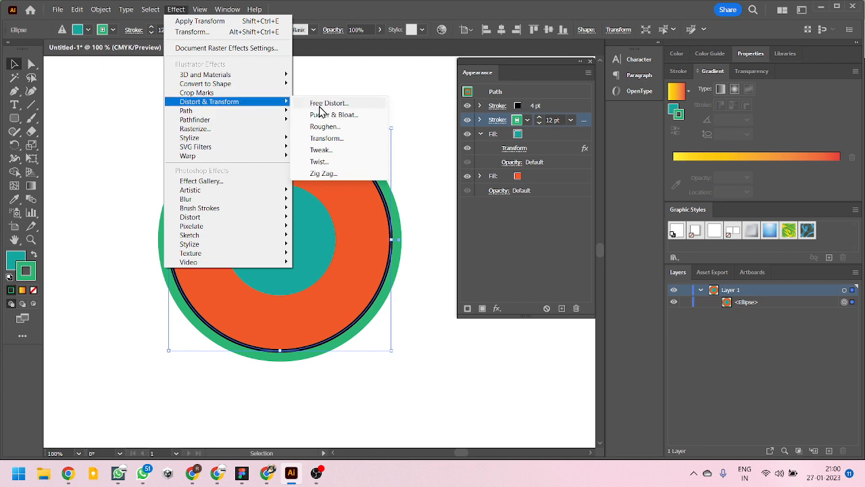
click(323, 173)
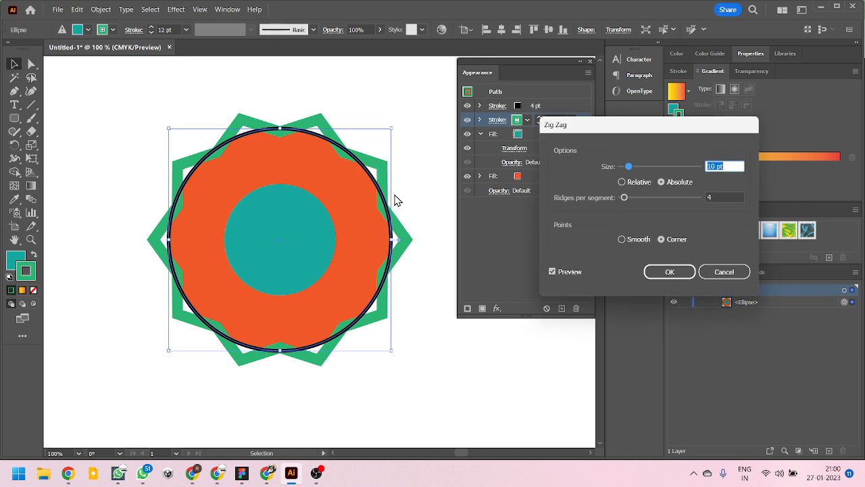
click(621, 239)
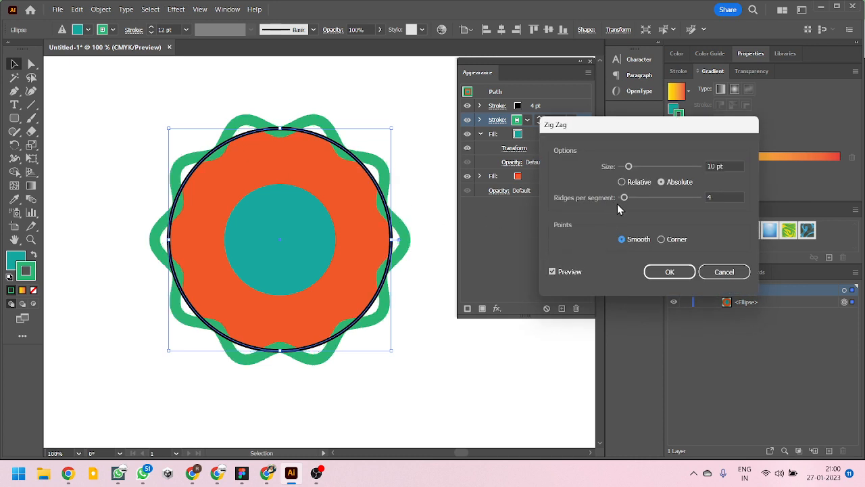
drag(628, 167, 625, 194)
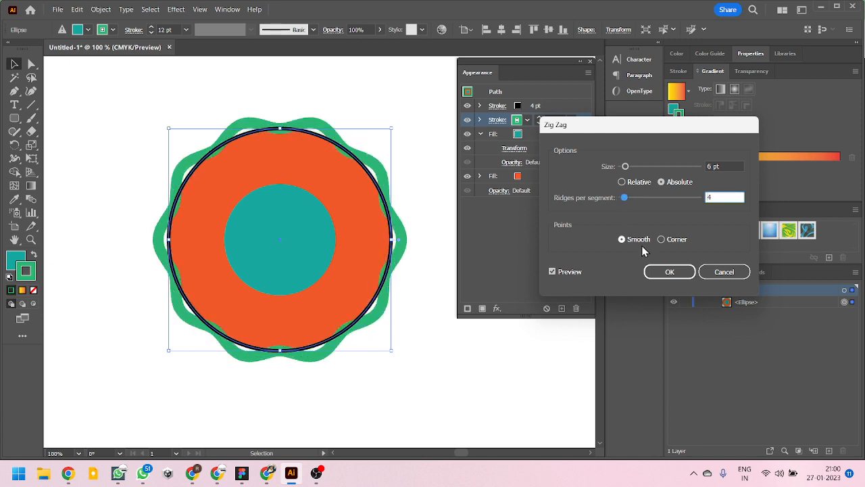
click(668, 271)
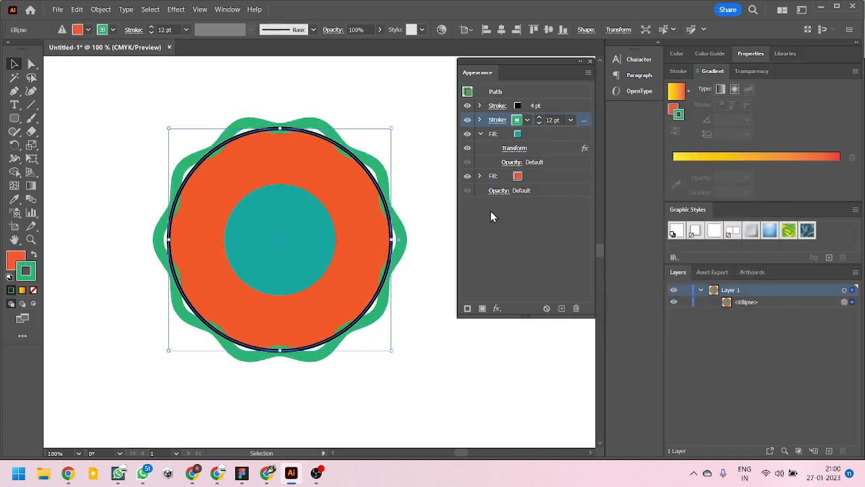
- Expand the green stroke's attributes and copy its Zig Zag effect onto the 4 pt black stroke
click(480, 121)
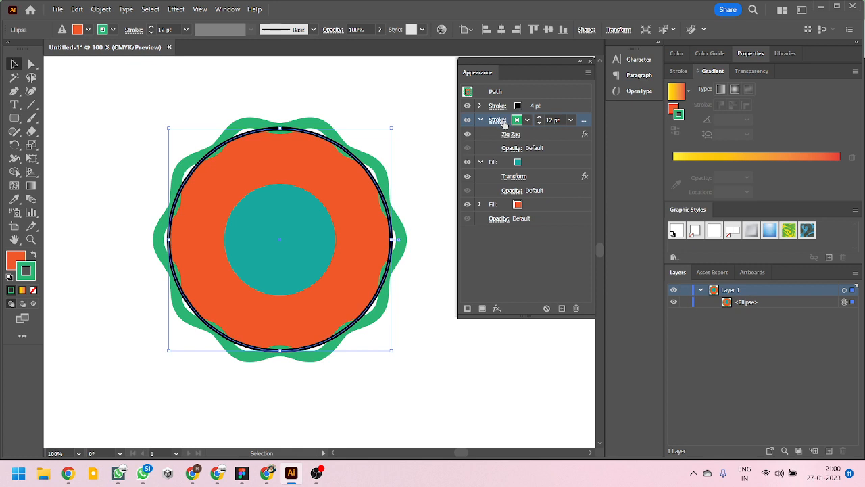
click(528, 140)
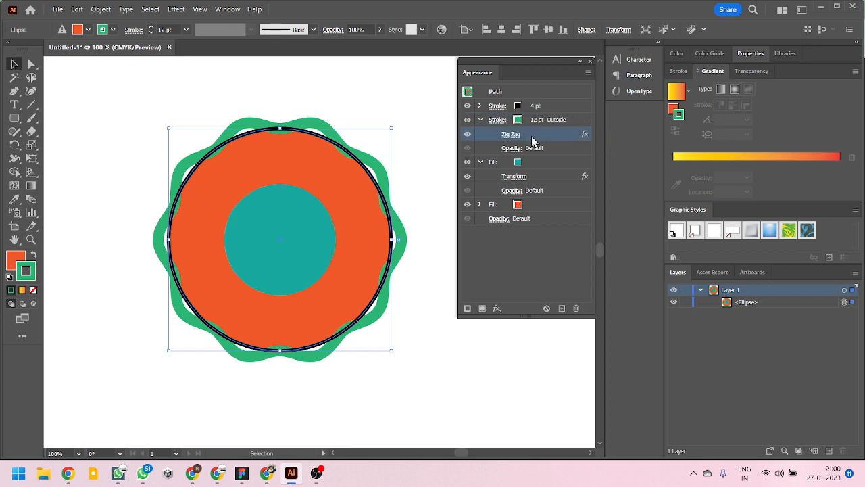
drag(529, 138, 531, 107)
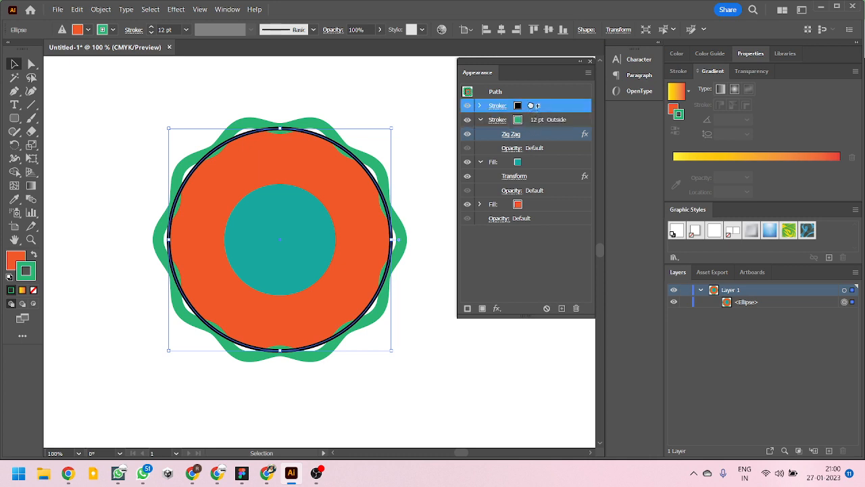
drag(531, 106, 533, 108)
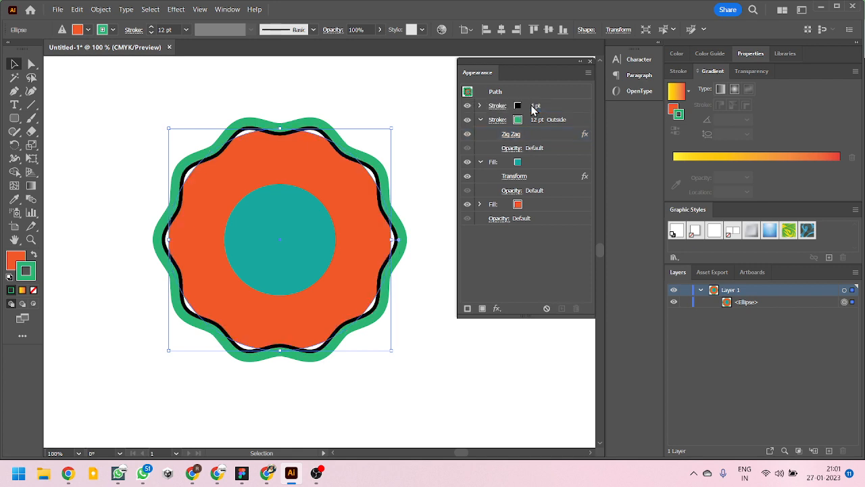
- Examine the wavy black and green strokes against the orange fill's edge up close, and deselect the circle
scroll(261, 142, up, 5)
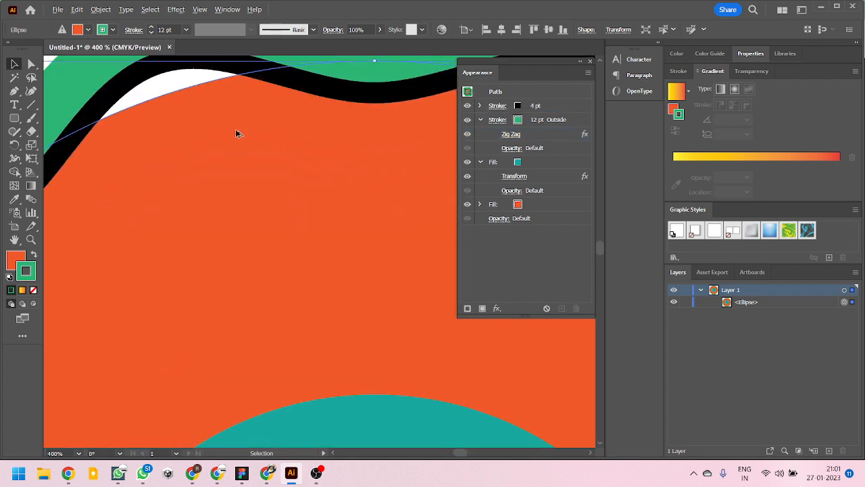
scroll(279, 173, down, 3)
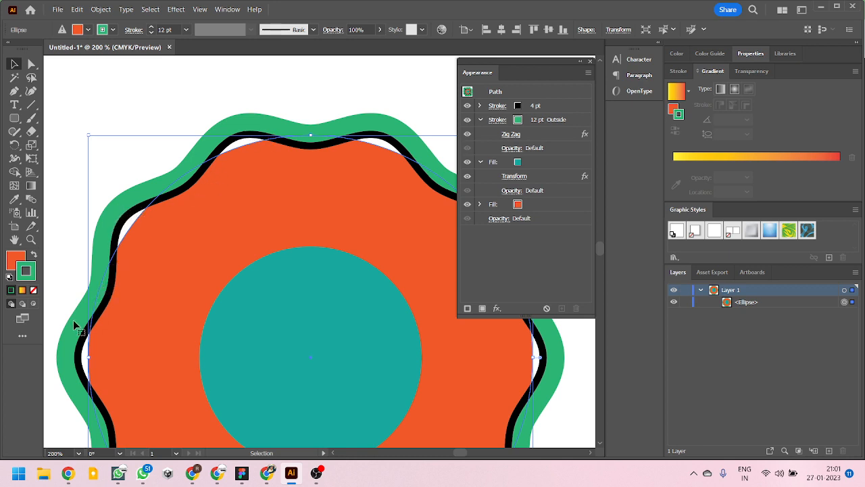
scroll(145, 190, down, 1)
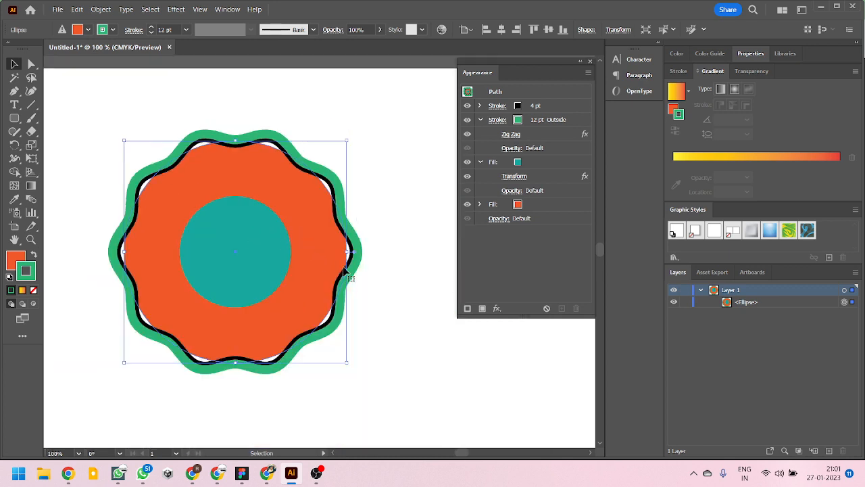
click(384, 287)
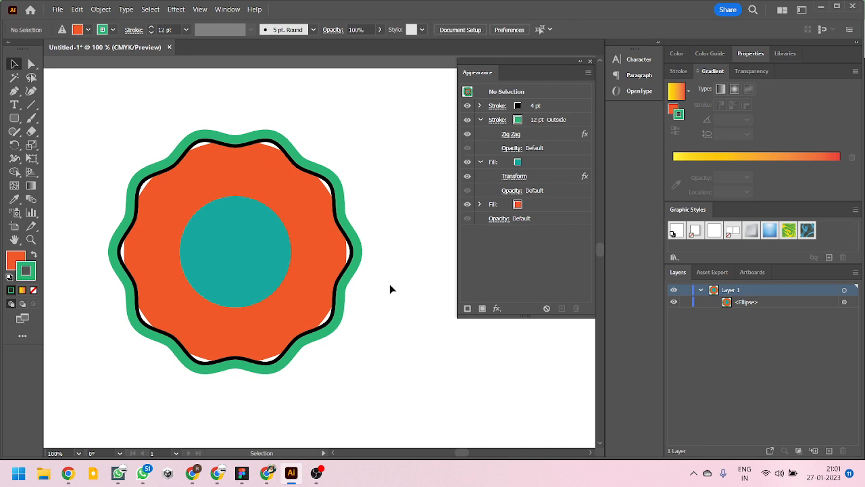
- Try to copy the green stroke's Zig Zag effect onto the orange fill with nothing selected, and expand that fill's attributes
click(544, 136)
drag(547, 133, 546, 205)
click(479, 204)
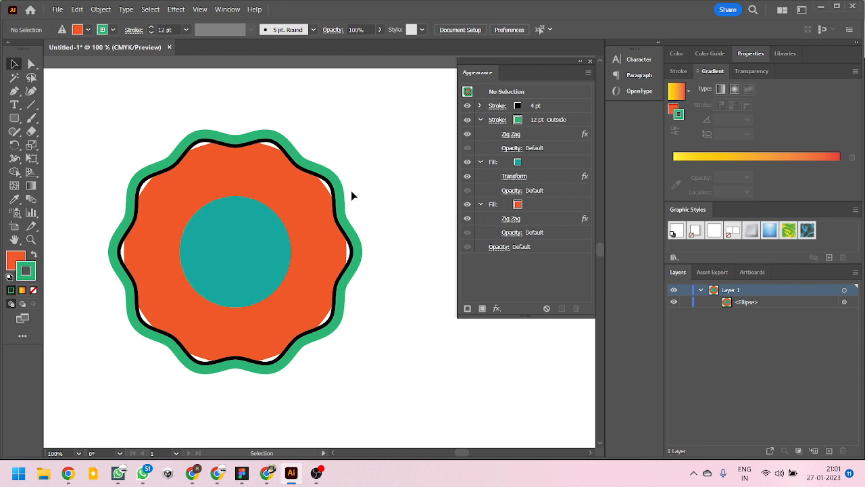
click(470, 217)
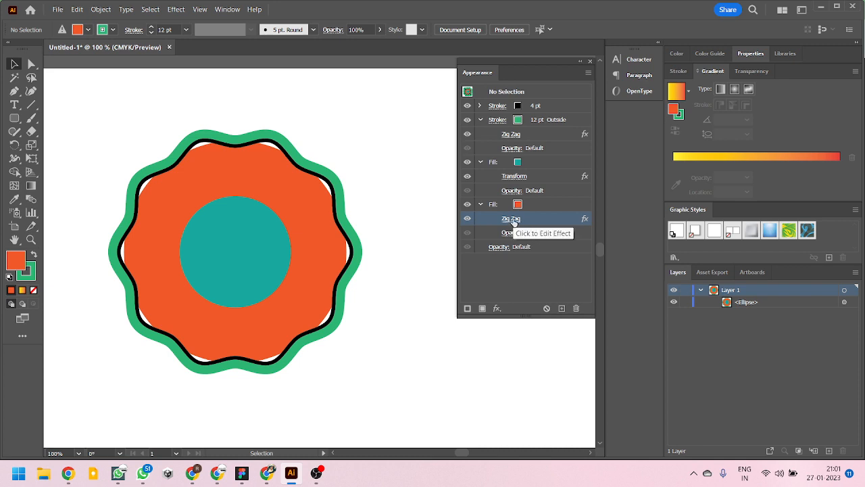
- Check the settings of the orange fill's unassigned Zig Zag effect without changing them, and compare with the selected circle's actual attributes
click(511, 219)
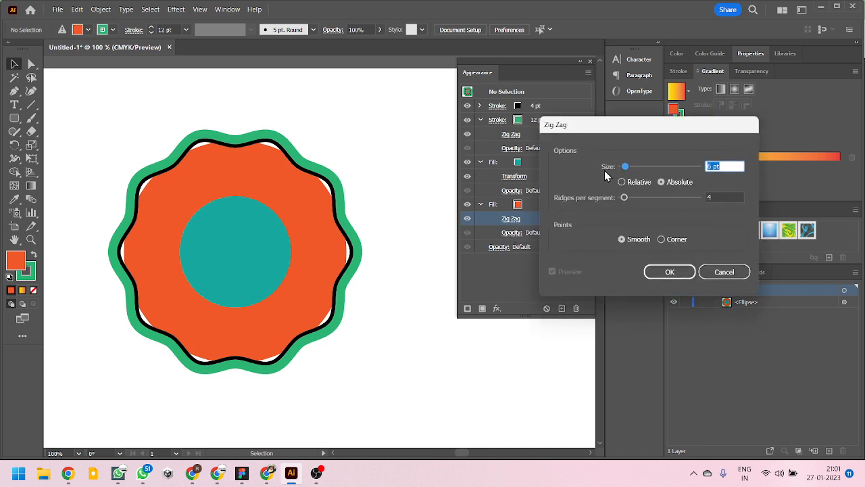
click(719, 271)
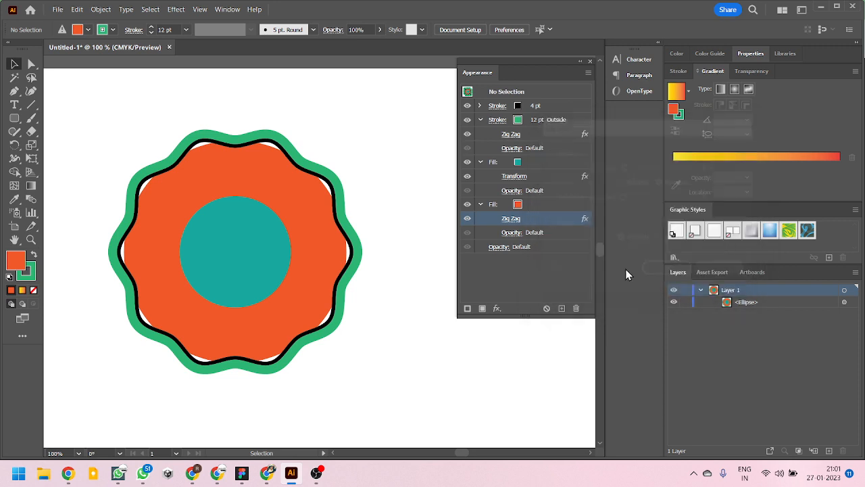
click(320, 223)
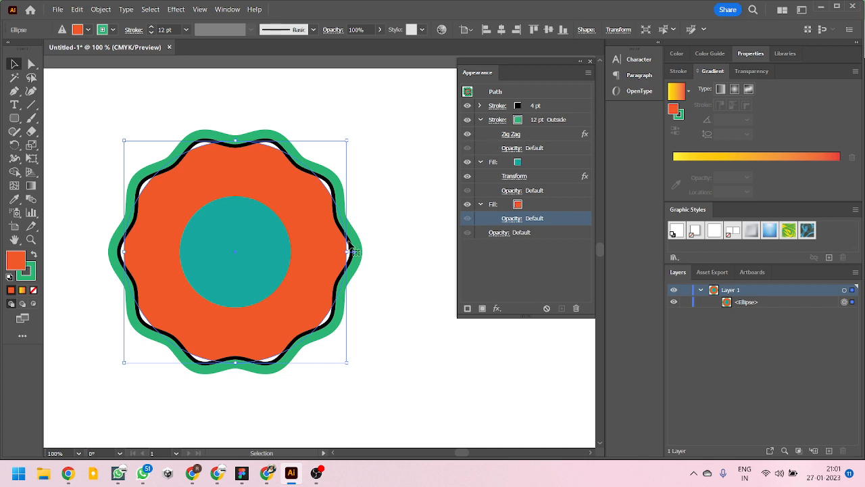
click(401, 213)
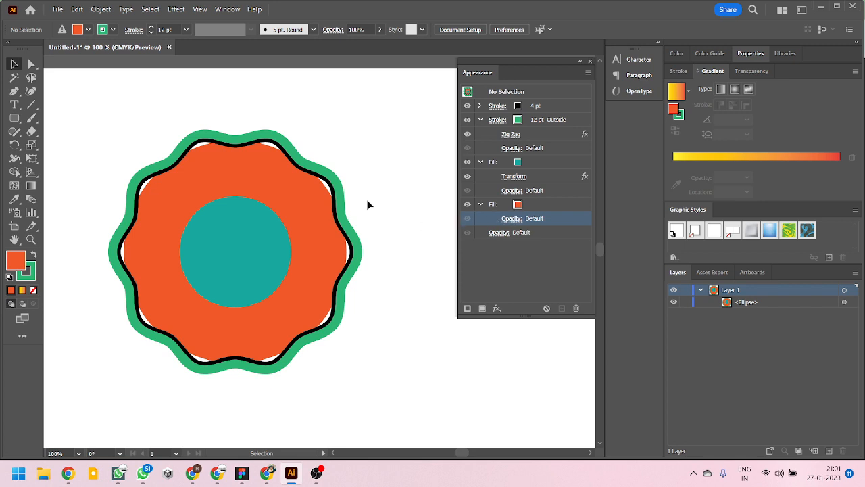
- With the circle selected, copy the green stroke's Zig Zag effect onto the orange fill and deselect the circle
click(274, 180)
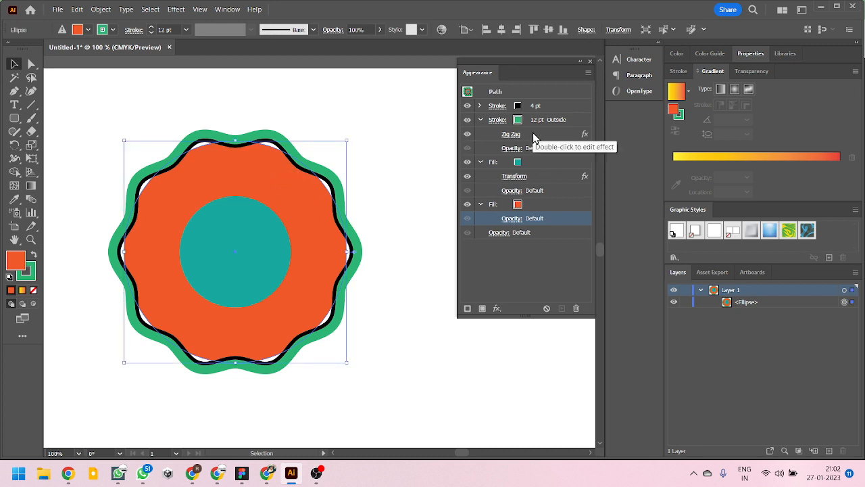
drag(533, 134, 529, 206)
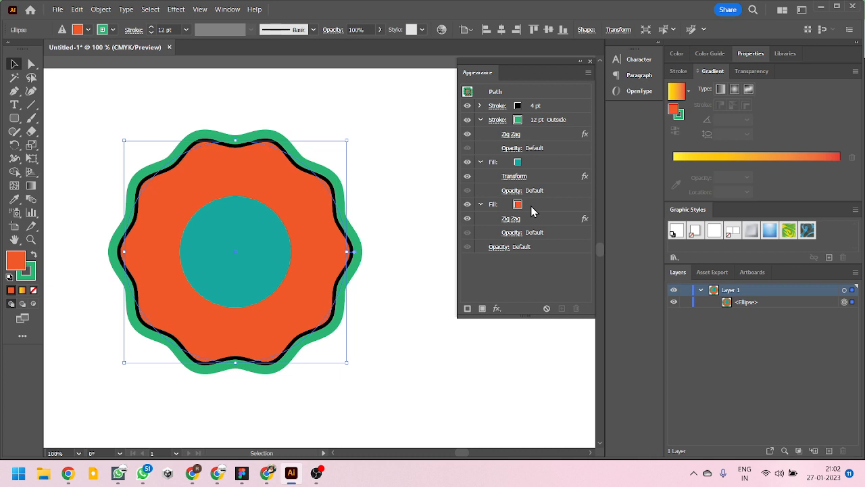
click(420, 247)
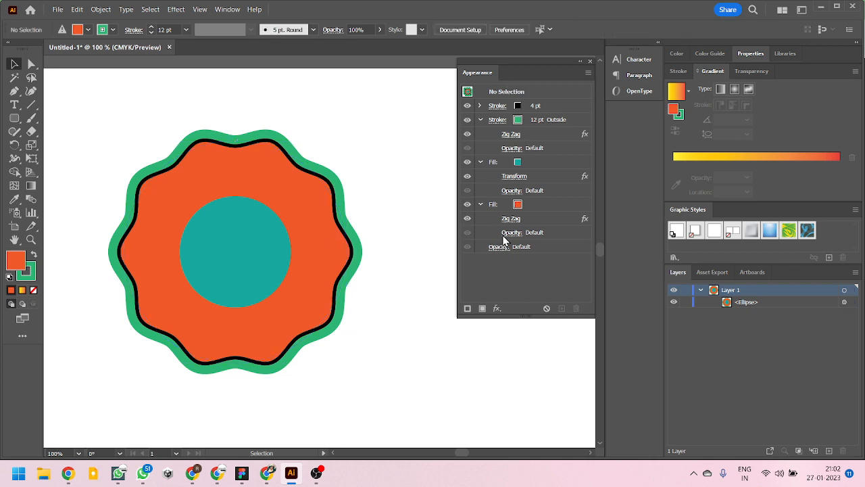
- Try to copy the teal fill's Transform effect onto the orange fill with nothing selected
click(539, 181)
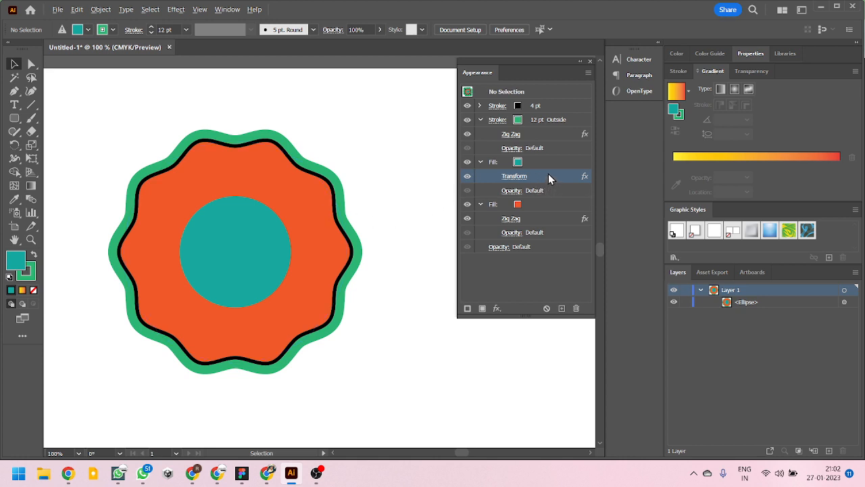
drag(549, 175, 543, 206)
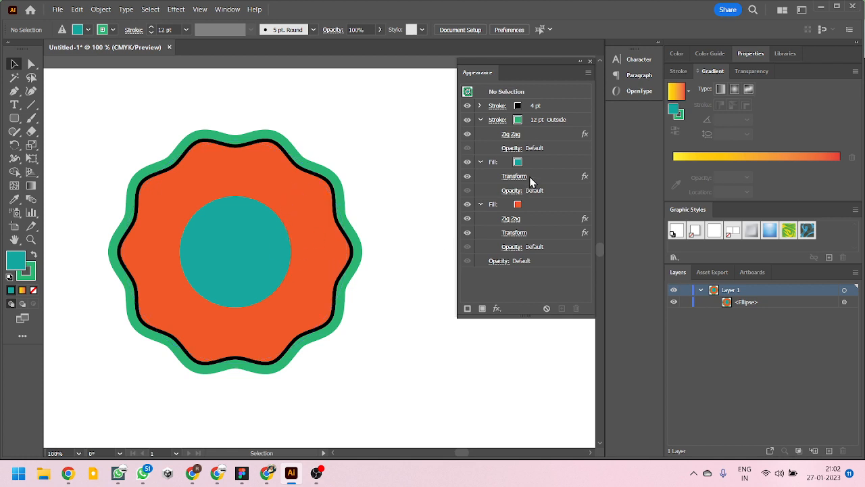
- With the circle selected, copy the teal fill's Transform effect onto the orange fill and set its horizontal and vertical scale to 75%
click(295, 210)
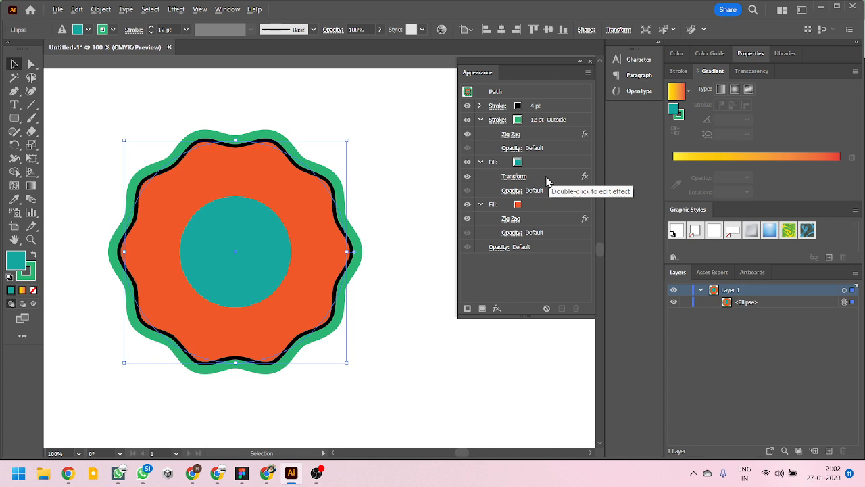
drag(546, 181, 544, 205)
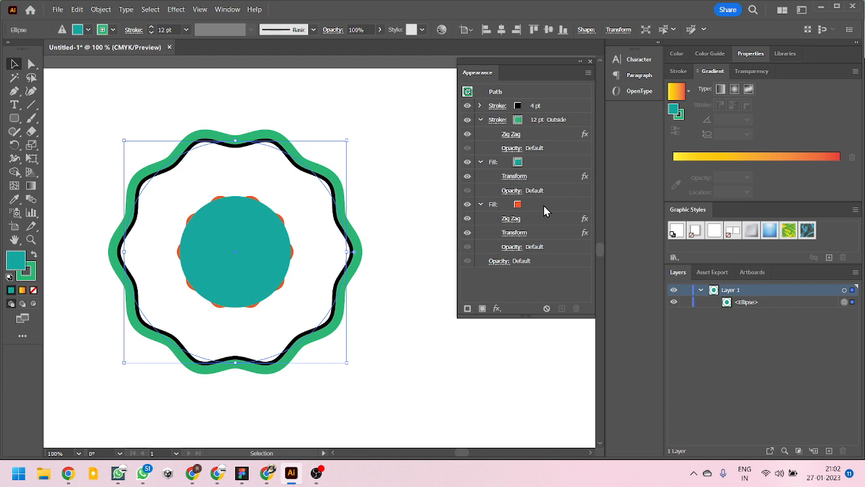
click(514, 232)
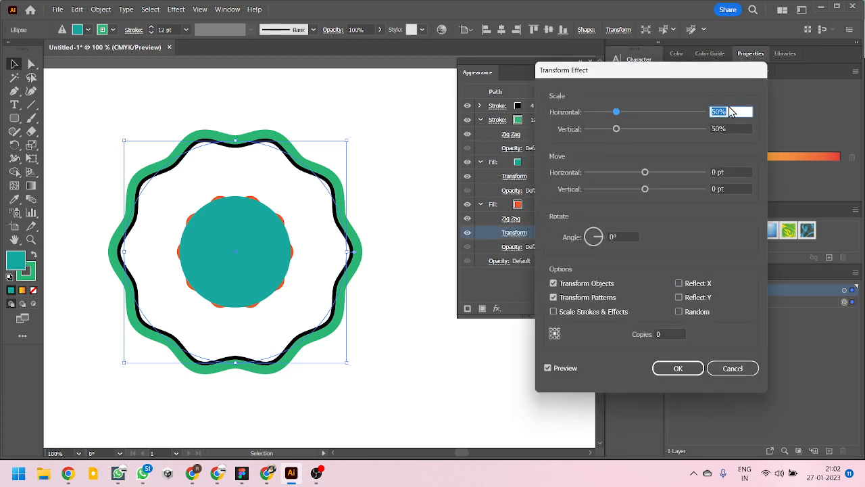
text(75)
key(Tab)
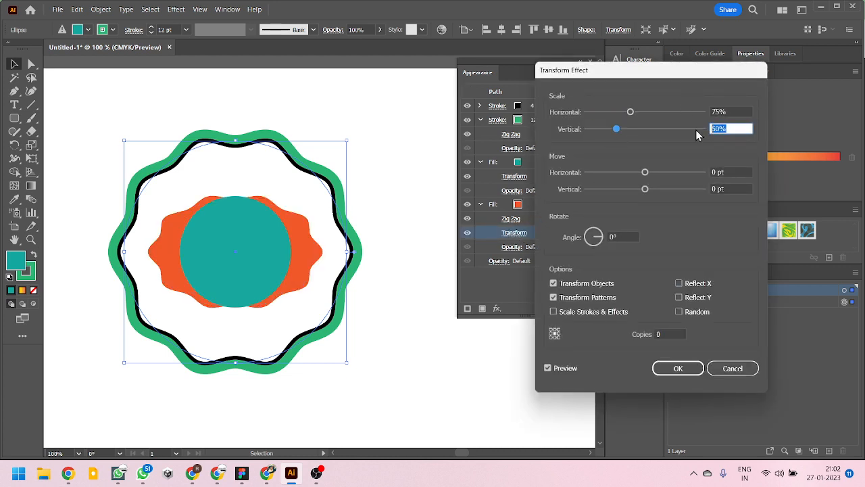
text(75)
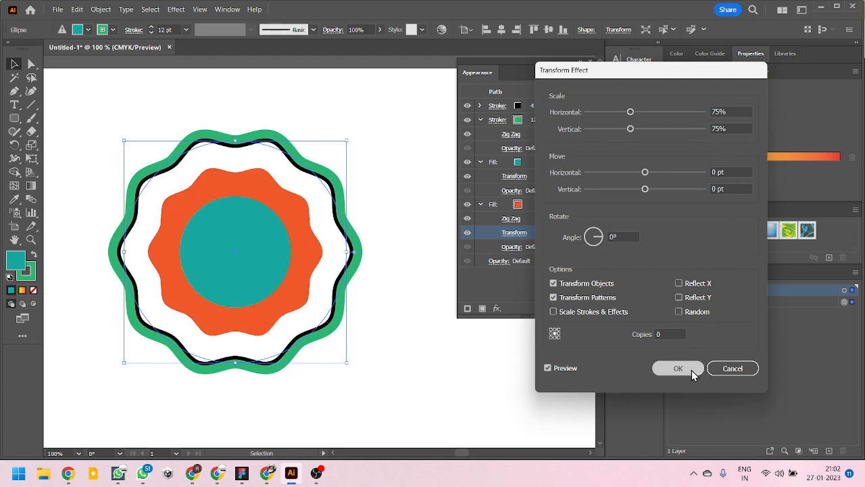
click(692, 370)
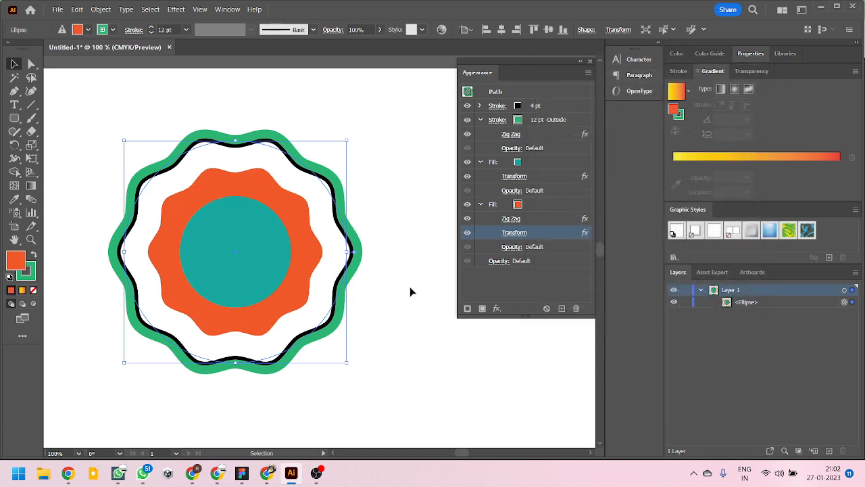
click(410, 287)
- Move the circle slightly lower on the artboard and collapse the attributes of the green stroke and both fills
scroll(325, 291, down, 2)
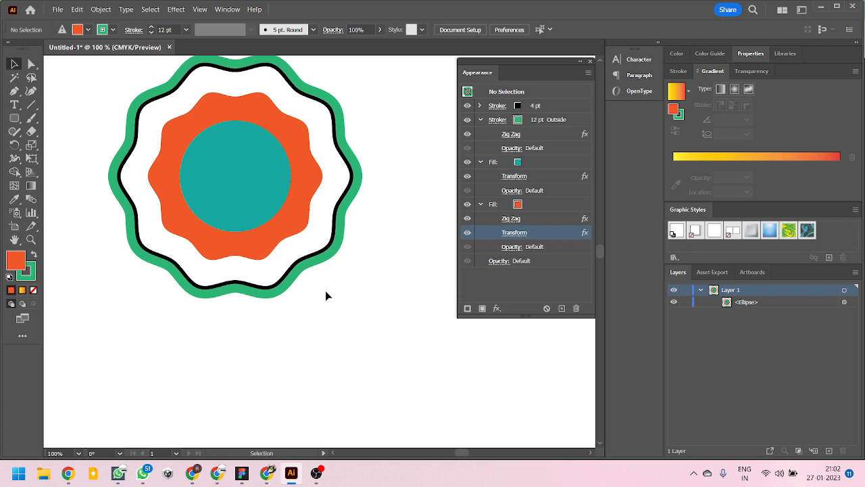
scroll(327, 293, up, 1)
alt+scroll(321, 285, down, 3)
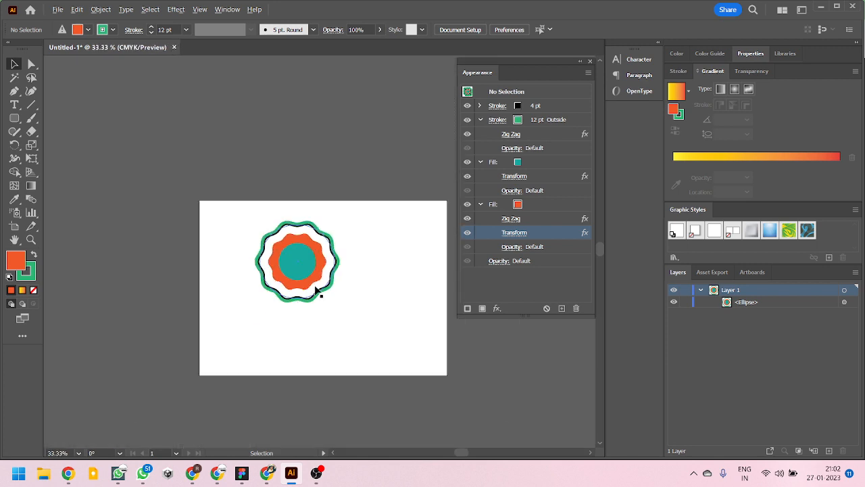
alt+scroll(315, 291, up, 4)
alt+scroll(235, 297, down, 4)
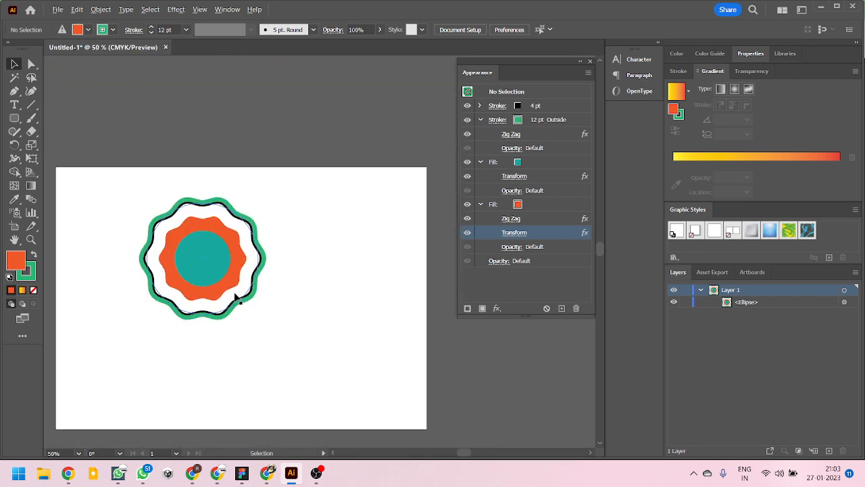
mouse_move(199, 273)
mouse_down()
mouse_move(291, 181)
mouse_move(201, 119)
mouse_move(198, 288)
mouse_up()
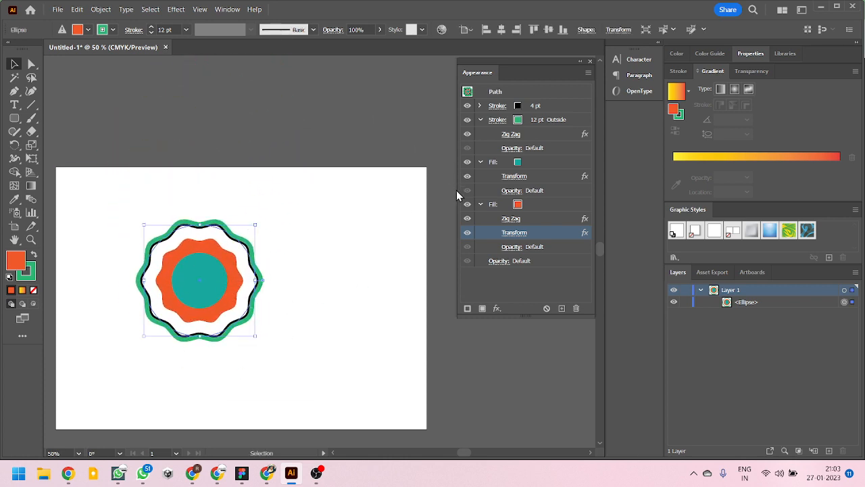
click(480, 119)
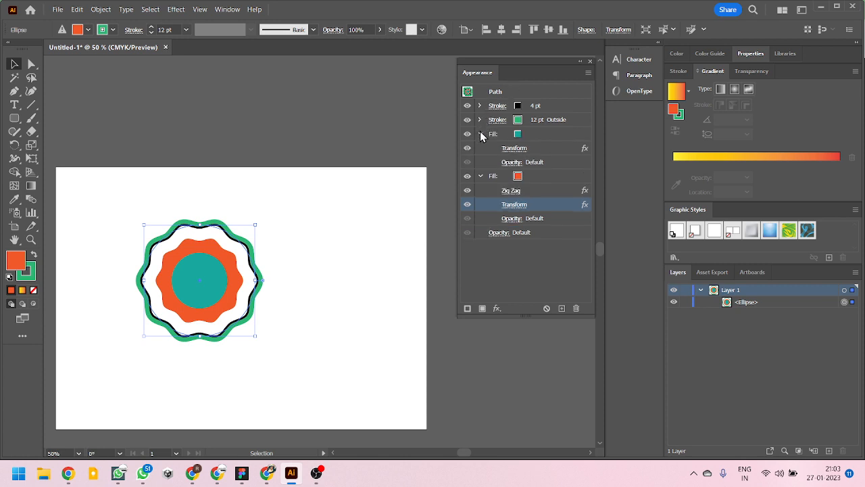
click(480, 134)
click(480, 148)
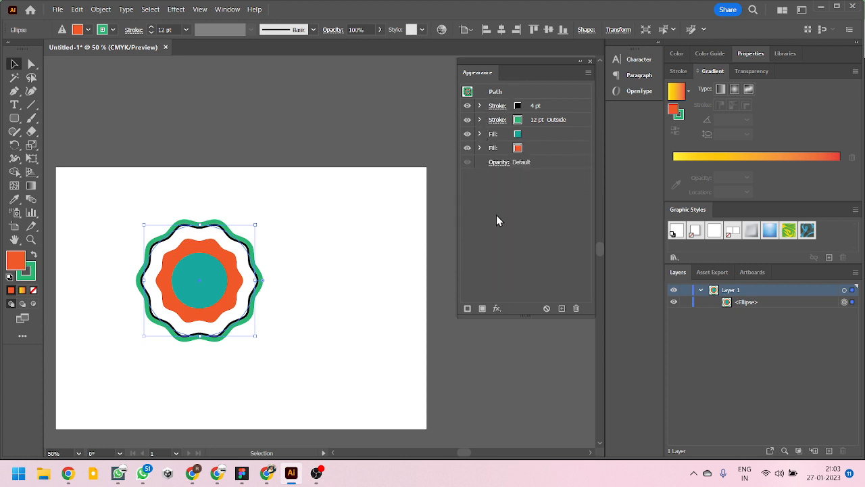
click(367, 268)
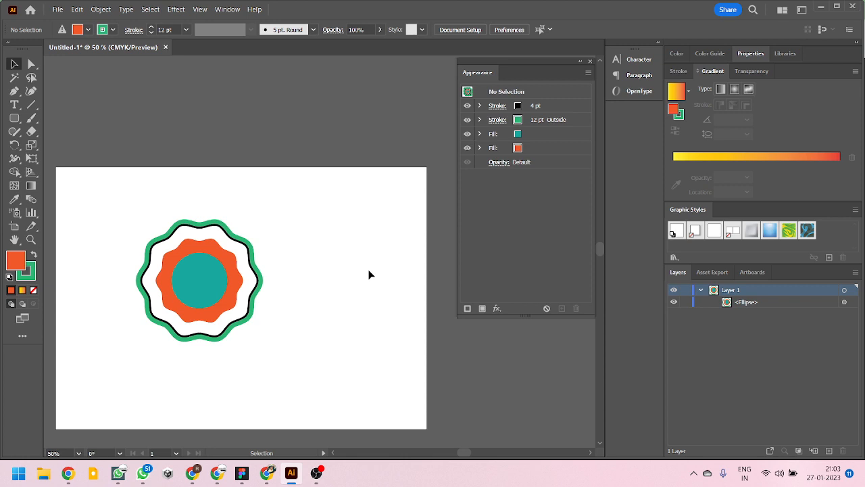
- Save the circle's full appearance as a new graphic style and move the circle into the artboard's upper-left corner
mouse_move(214, 282)
mouse_down()
mouse_move(293, 267)
mouse_move(246, 280)
mouse_move(243, 263)
mouse_move(162, 227)
mouse_move(171, 171)
mouse_move(251, 115)
mouse_move(219, 201)
mouse_move(173, 224)
mouse_move(155, 307)
mouse_up()
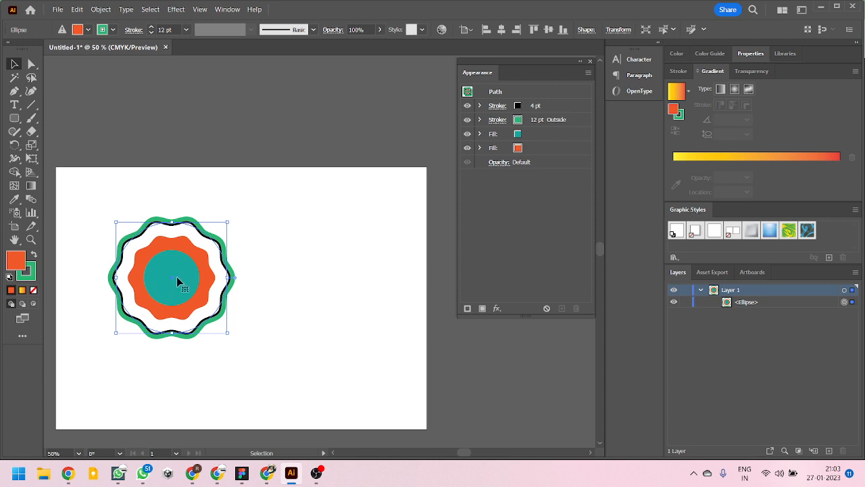
drag(180, 282, 820, 241)
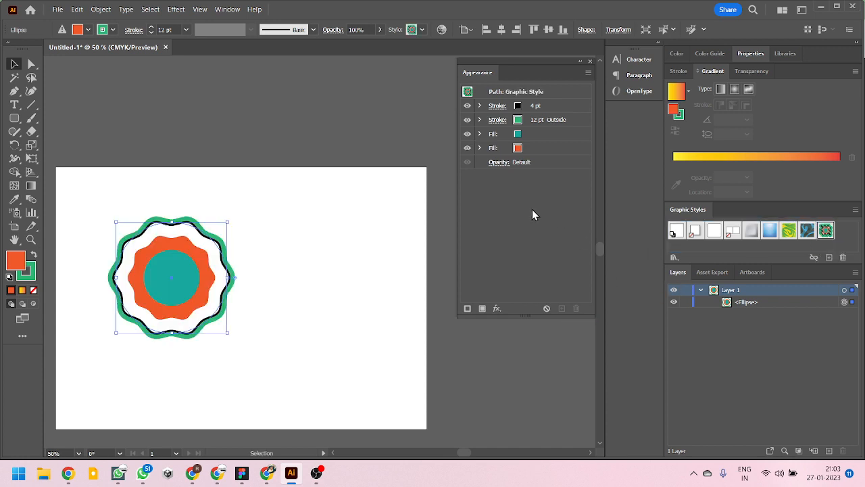
drag(183, 291, 133, 248)
- Draw a nearly square rounded rectangle on the artboard's right half and apply the circle's saved graphic style to it
drag(14, 117, 68, 137)
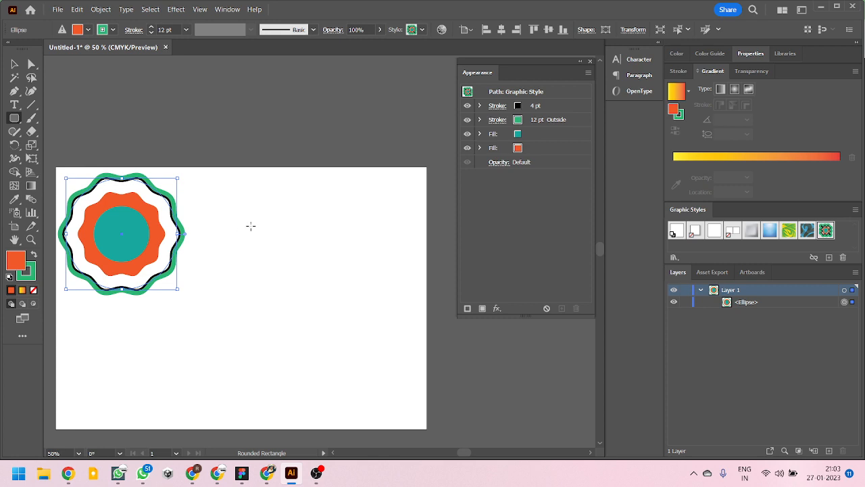
drag(276, 221, 365, 313)
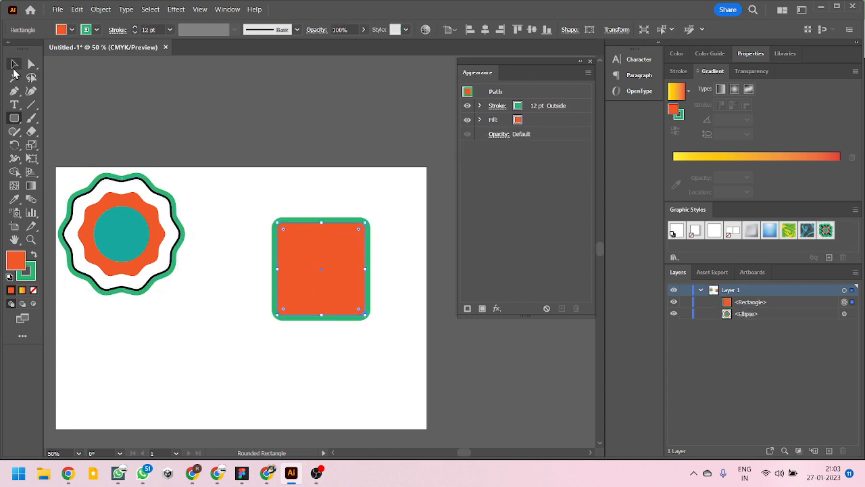
click(14, 64)
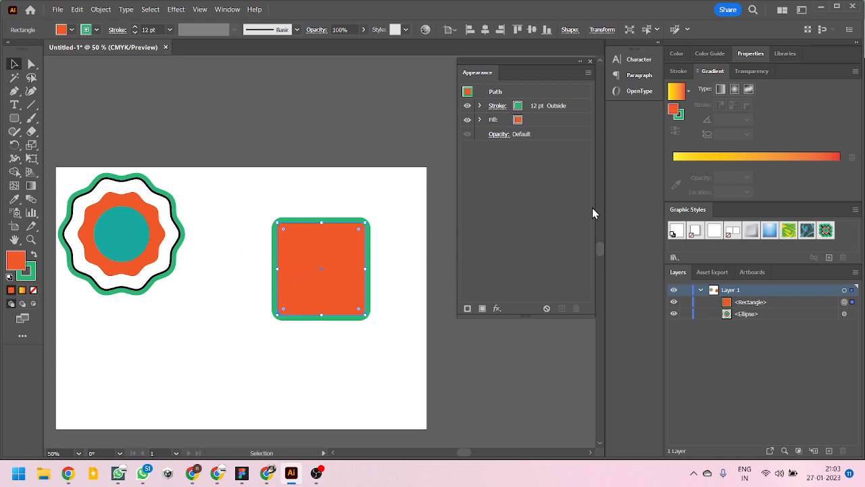
click(825, 231)
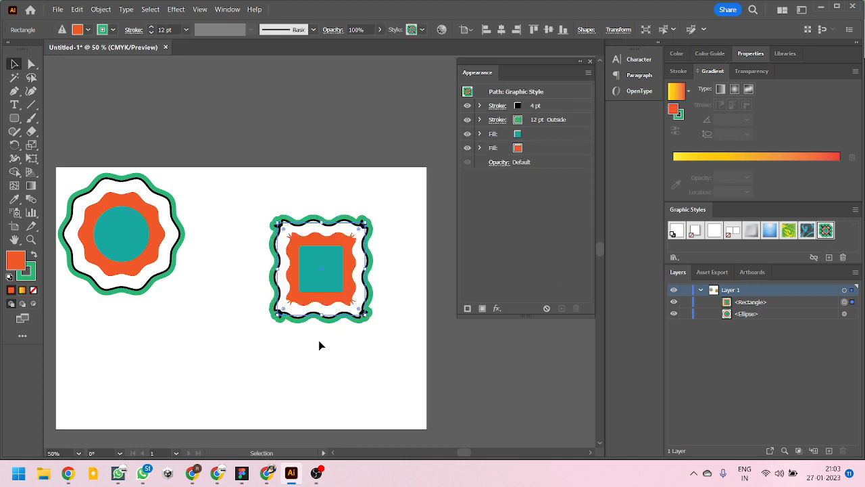
click(351, 345)
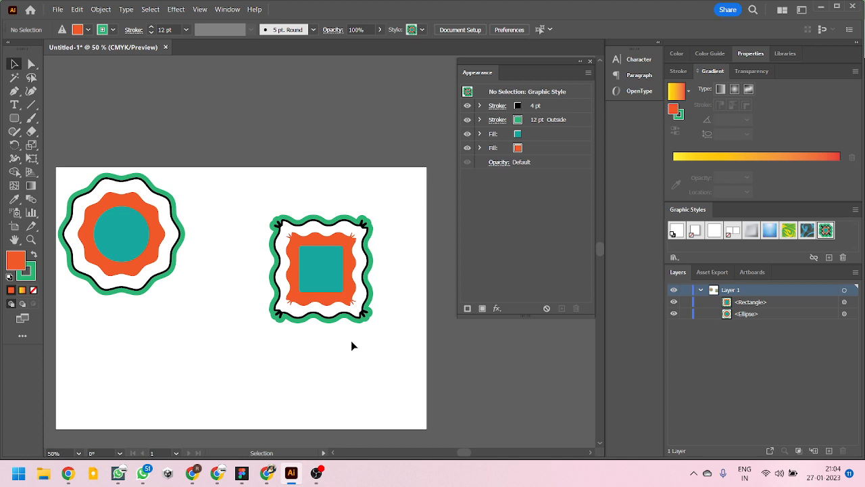
- Increase the corner rounding of the styled rectangle substantially on all four corners and deselect it
scroll(317, 289, left, 2)
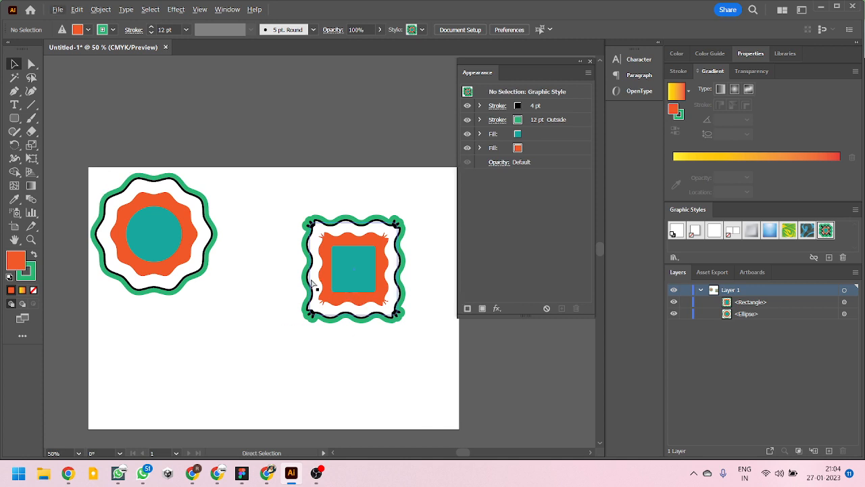
scroll(348, 277, up, 3)
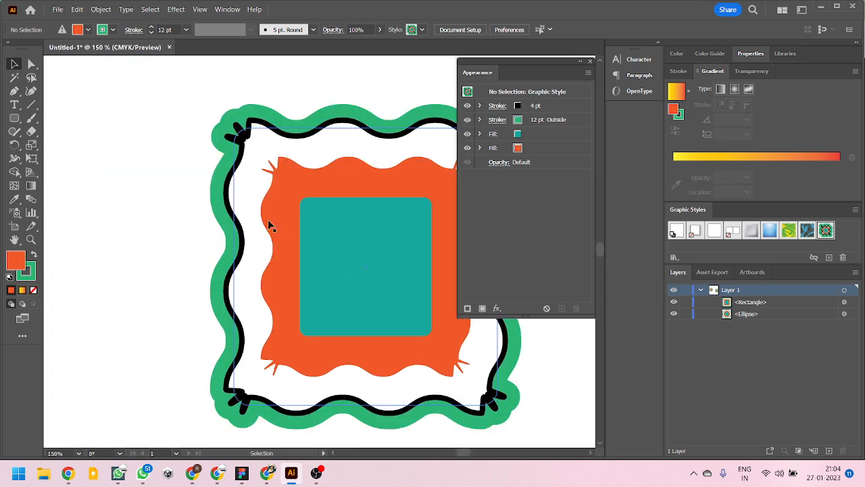
scroll(266, 211, down, 4)
scroll(196, 206, up, 2)
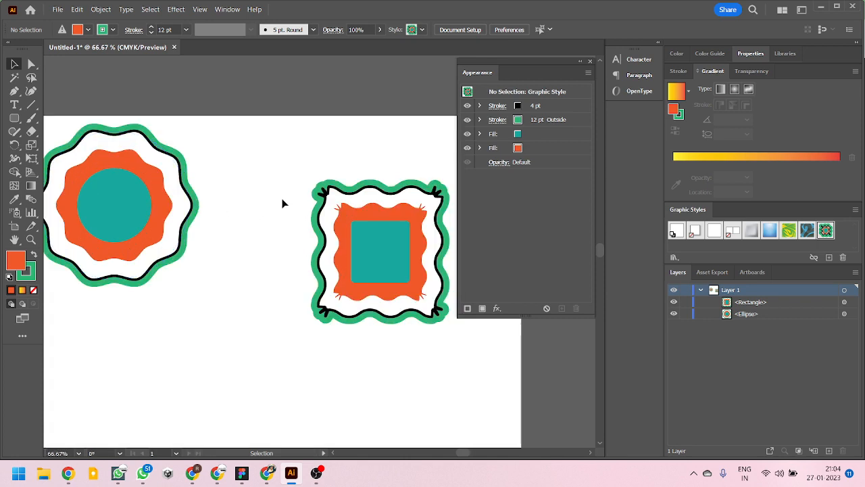
click(352, 217)
scroll(402, 225, down, 2)
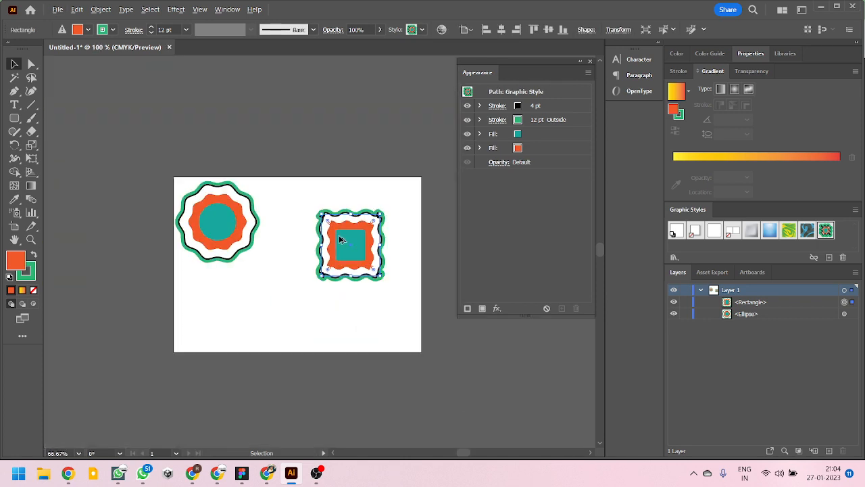
scroll(395, 243, up, 3)
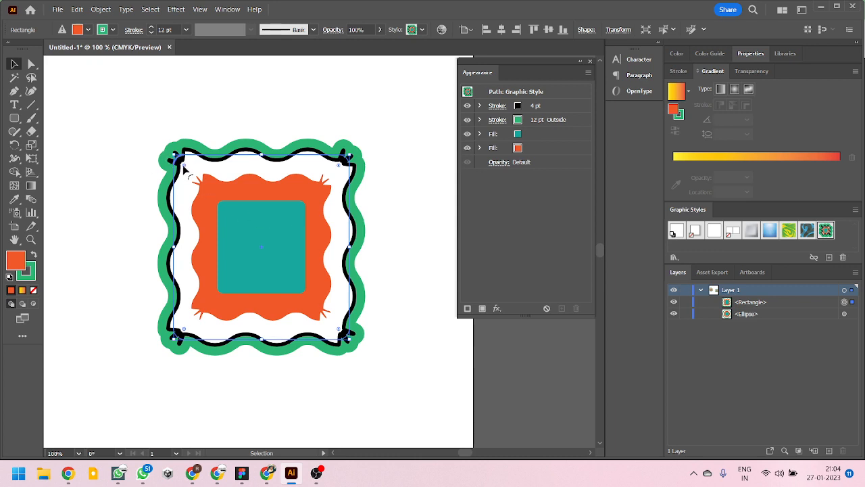
mouse_move(183, 169)
mouse_down()
mouse_move(284, 178)
mouse_move(112, 170)
mouse_move(280, 146)
mouse_move(107, 142)
mouse_move(166, 134)
mouse_move(354, 138)
mouse_move(315, 138)
mouse_up()
click(344, 121)
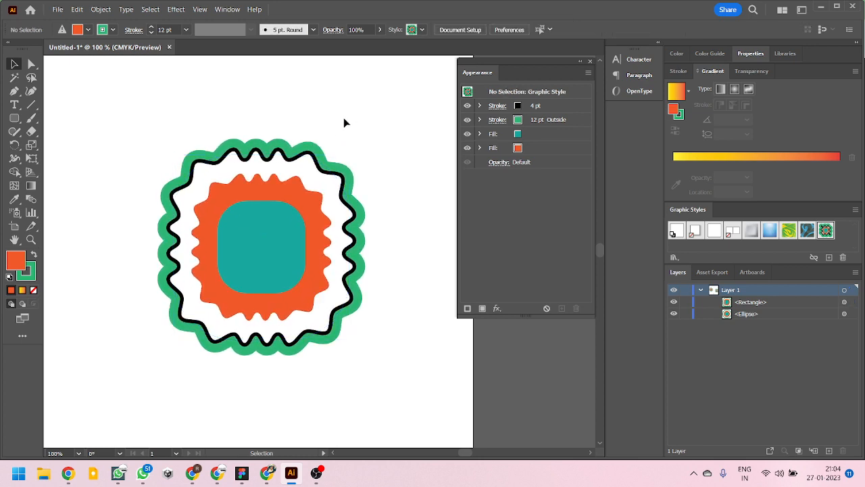
- Move the styled rounded rectangle up and to the left so it sits closer to the circle
mouse_move(255, 273)
mouse_down()
mouse_move(223, 230)
mouse_move(290, 158)
mouse_move(329, 143)
mouse_move(132, 242)
mouse_move(197, 222)
mouse_move(196, 214)
mouse_up()
scroll(247, 237, down, 5)
scroll(247, 238, up, 3)
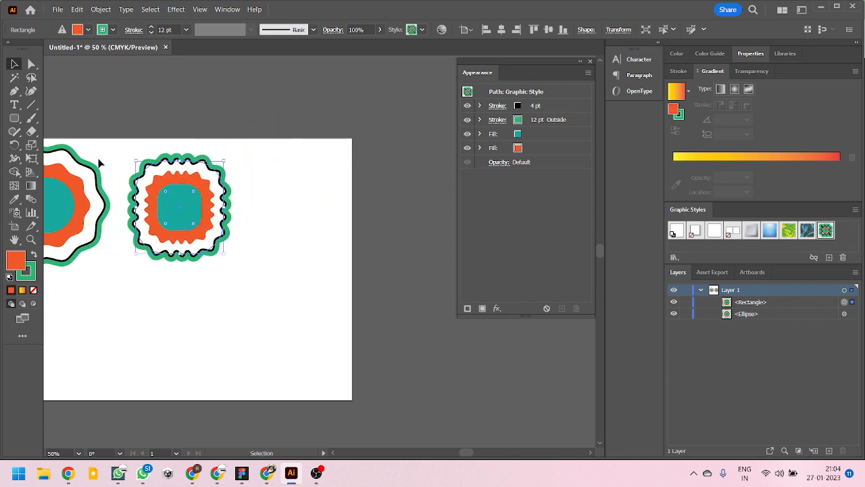
- Draw a five-pointed star beside the rounded rectangle, near the artboard's right edge, and apply the saved green, orange and teal graphic style to it
click(14, 105)
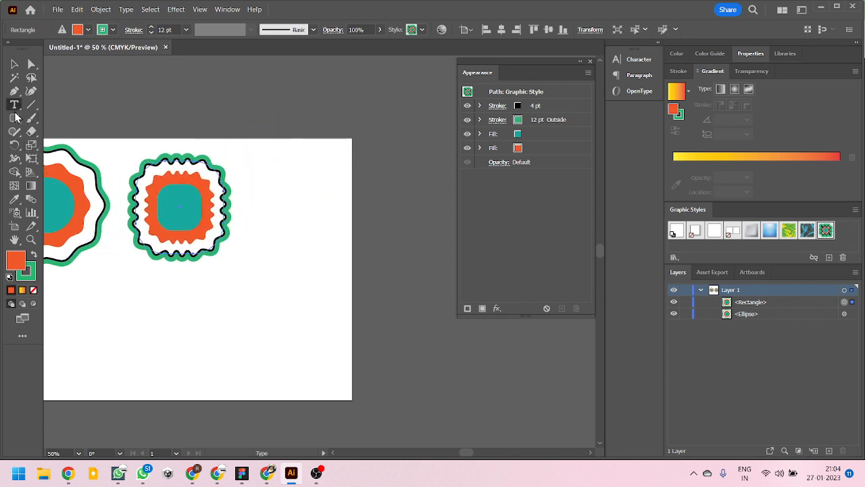
click(15, 119)
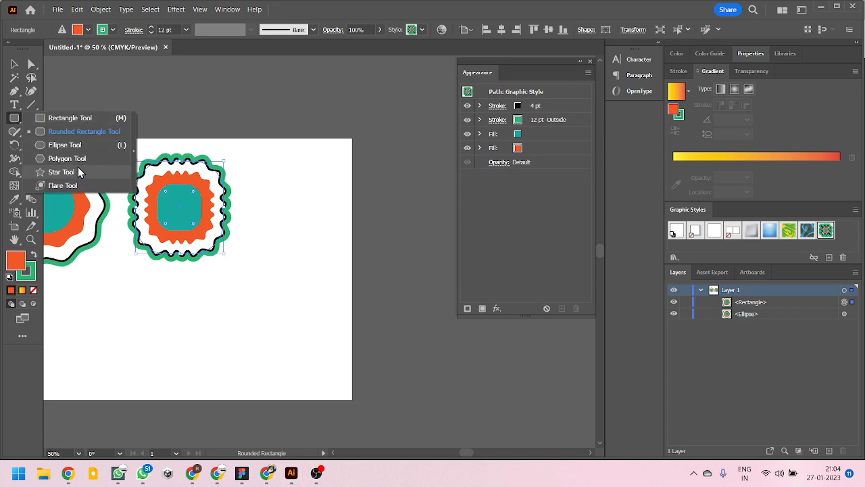
click(75, 171)
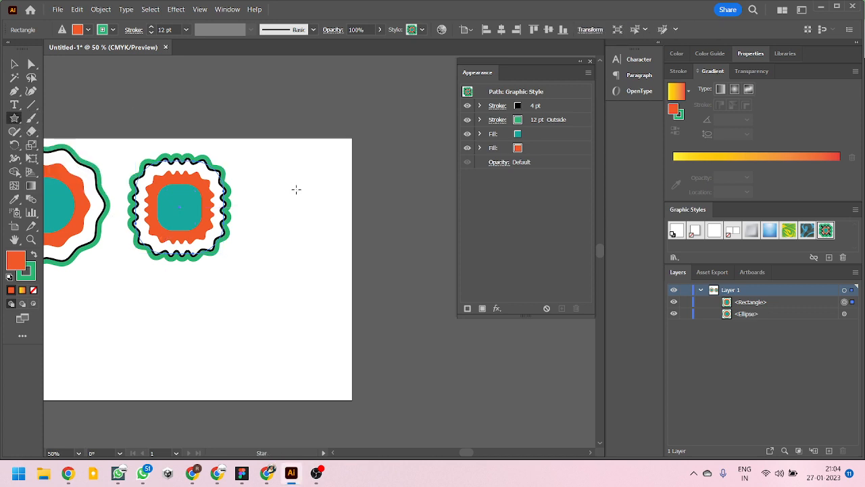
drag(296, 189, 343, 241)
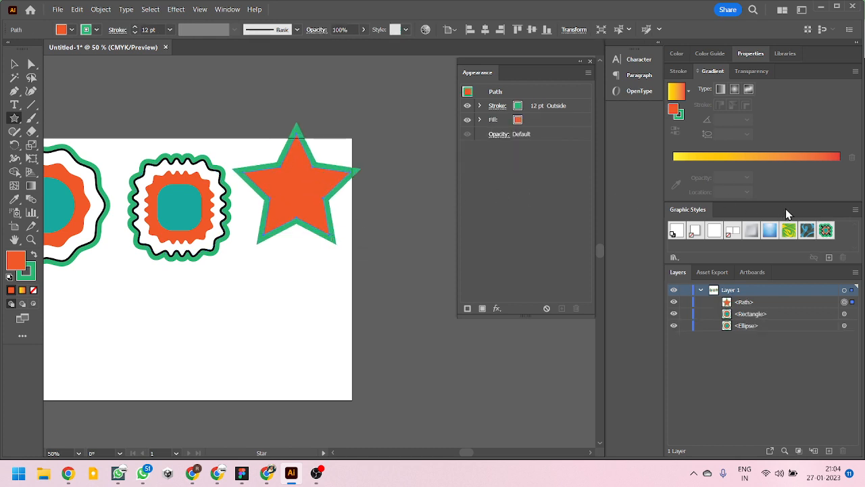
click(825, 231)
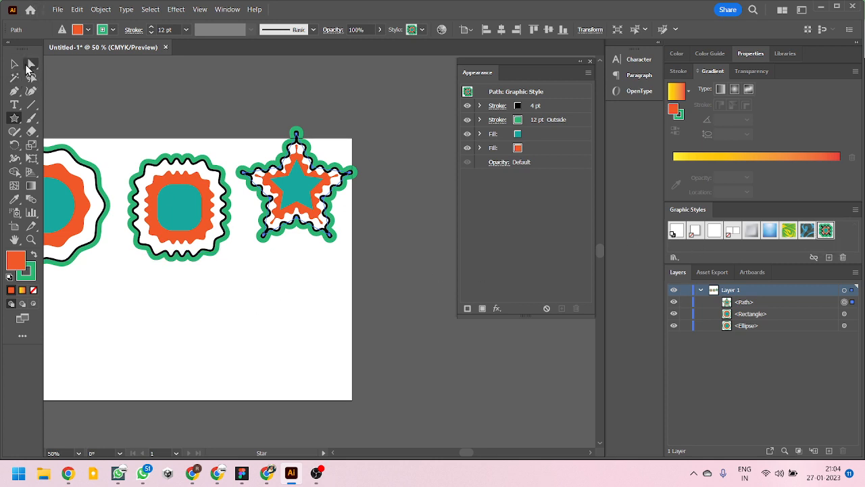
- Move the star slightly down and right to line it up with the rounded rectangle, scale it down a little and deselect it
click(14, 64)
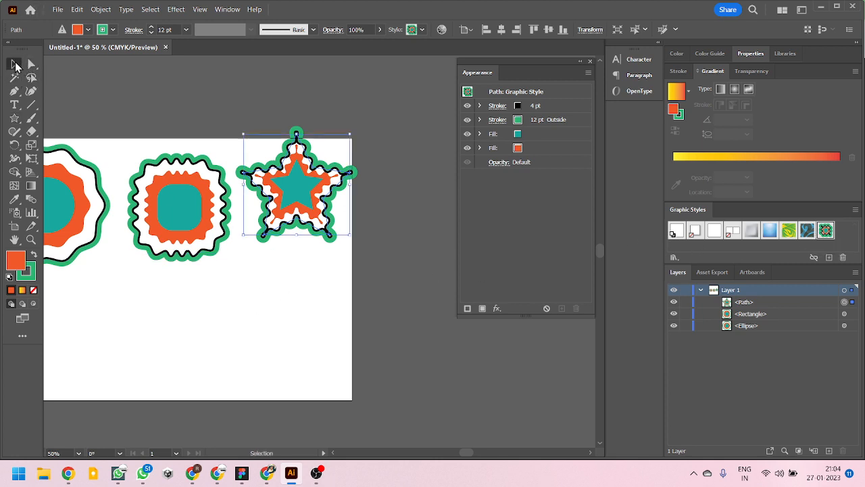
click(361, 297)
mouse_move(315, 198)
mouse_down()
mouse_move(338, 228)
mouse_move(387, 236)
mouse_move(215, 196)
mouse_move(282, 197)
mouse_move(306, 206)
mouse_up()
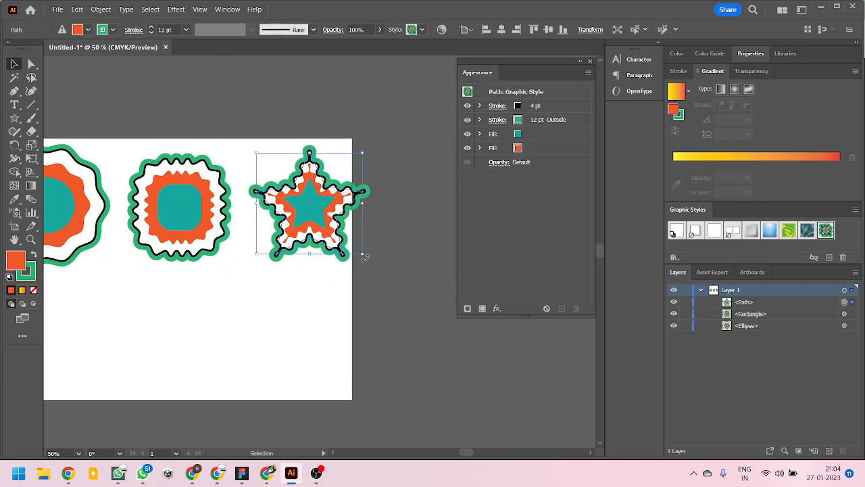
mouse_move(363, 257)
mouse_down()
mouse_move(405, 284)
mouse_move(373, 252)
mouse_up()
click(398, 247)
scroll(376, 225, down, 3)
scroll(320, 224, up, 4)
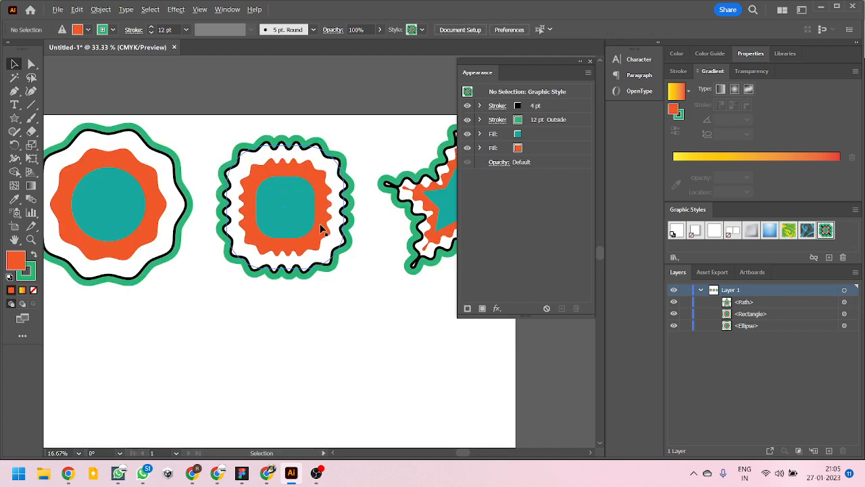
- Scale the circle down slightly, move it into line with the rounded rectangle and dismiss the message notification
click(169, 225)
scroll(179, 228, down, 2)
scroll(189, 233, up, 2)
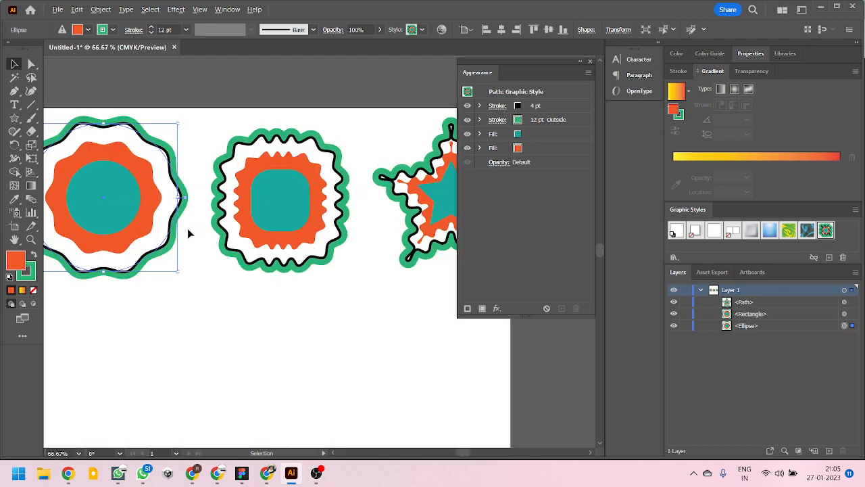
scroll(220, 247, down, 2)
scroll(233, 247, up, 2)
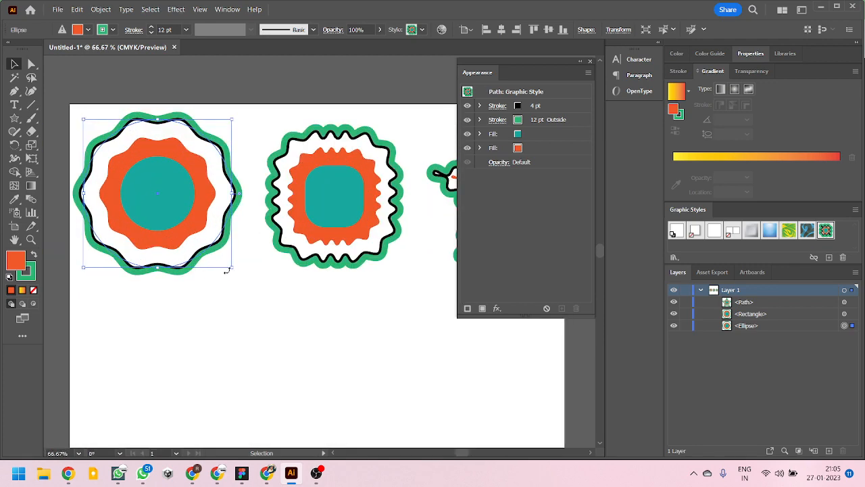
drag(232, 268, 221, 251)
drag(157, 162, 174, 178)
scroll(174, 179, down, 2)
scroll(166, 181, up, 2)
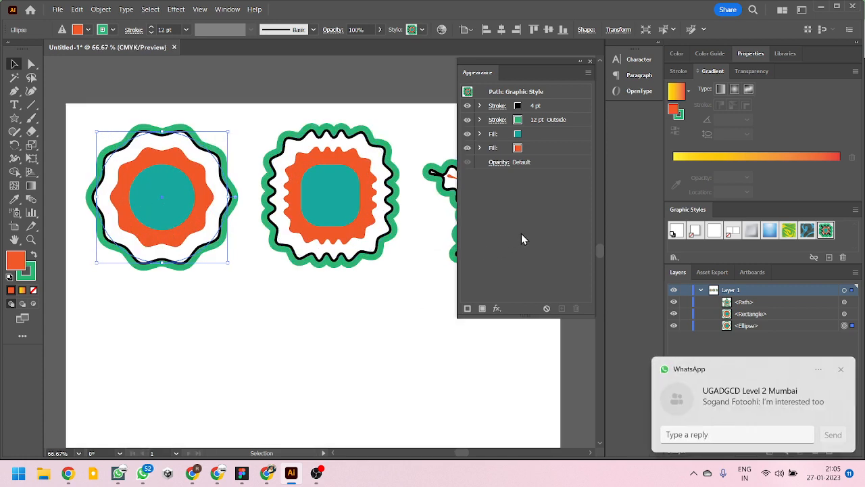
click(840, 369)
- Start a Drop Shadow effect on the circle's orange fill only, in Multiply mode
scroll(370, 262, down, 1)
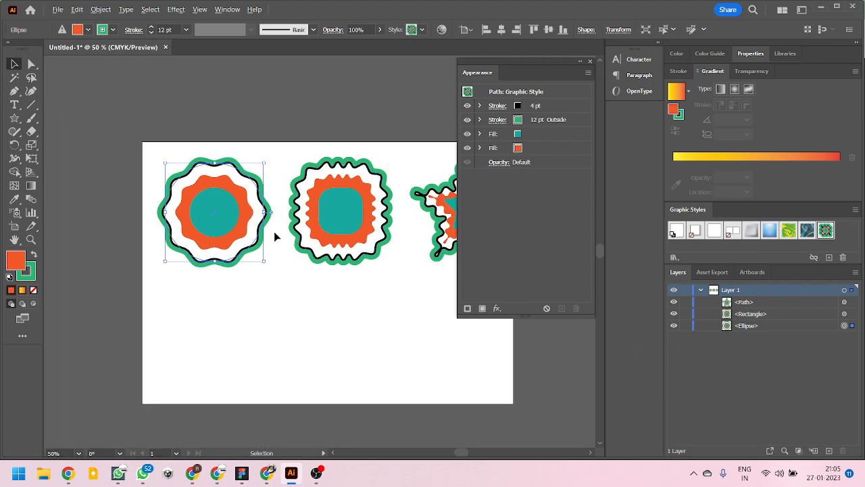
scroll(276, 235, up, 1)
scroll(264, 227, down, 1)
scroll(262, 230, up, 1)
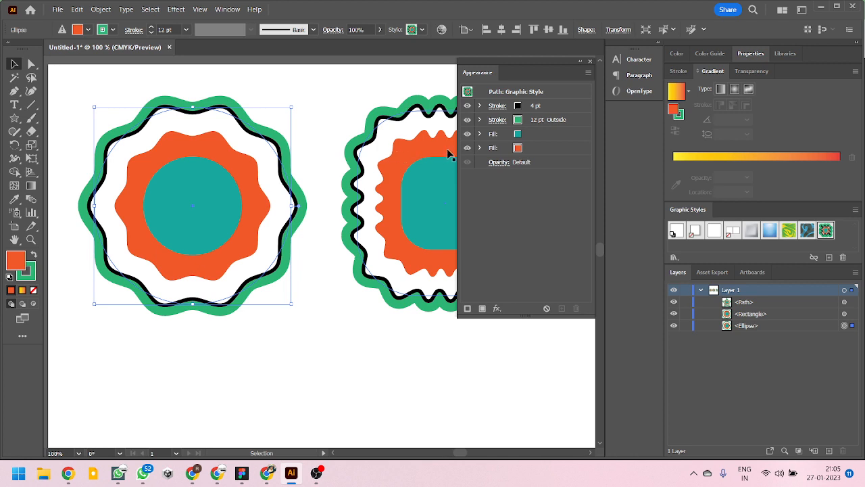
click(534, 134)
click(525, 148)
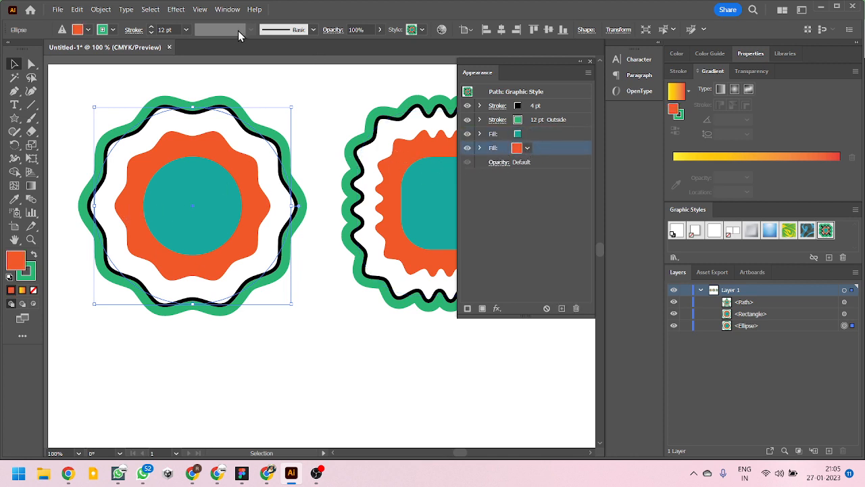
click(177, 9)
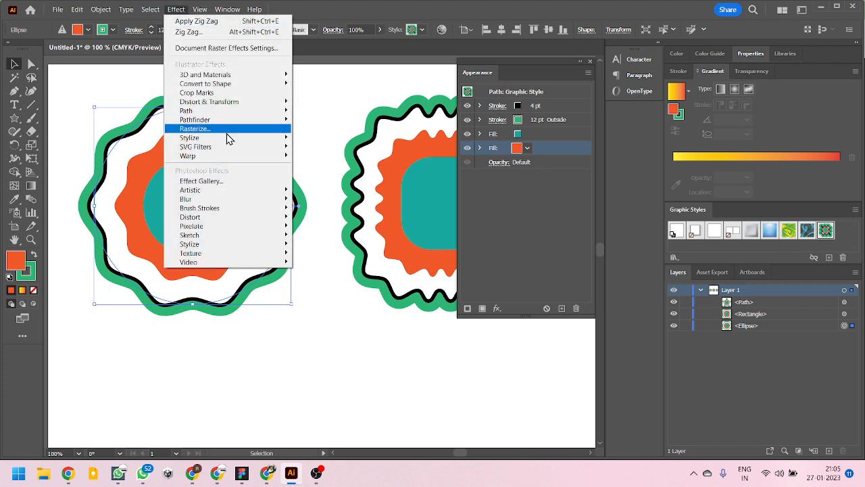
mouse_move(263, 142)
click(312, 139)
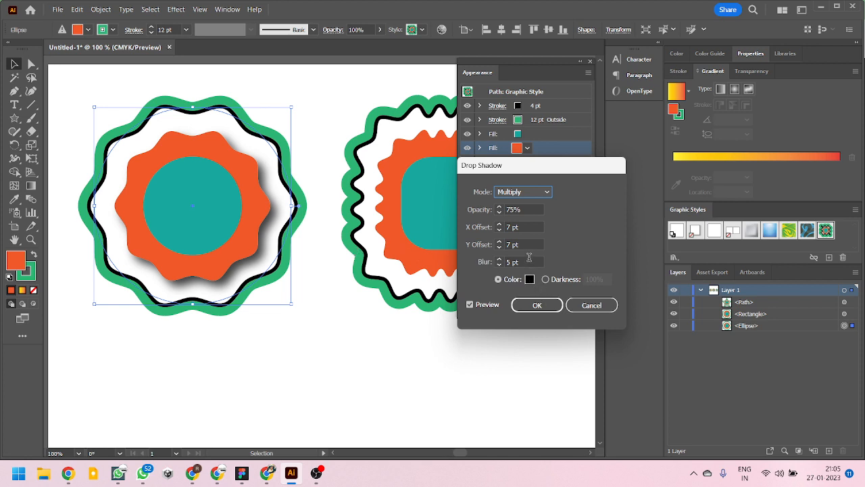
- Set the drop shadow's X and Y offsets to 0 pt and its blur to 2 pt
click(527, 226)
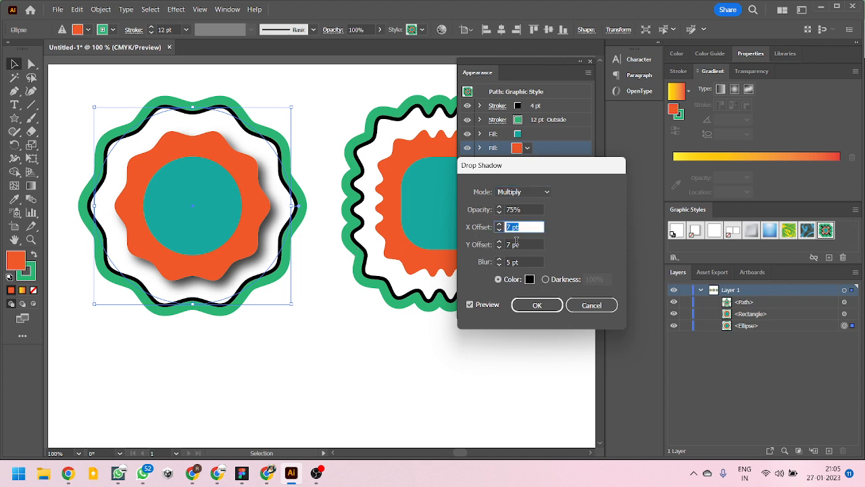
text(0)
key(Tab)
text(0)
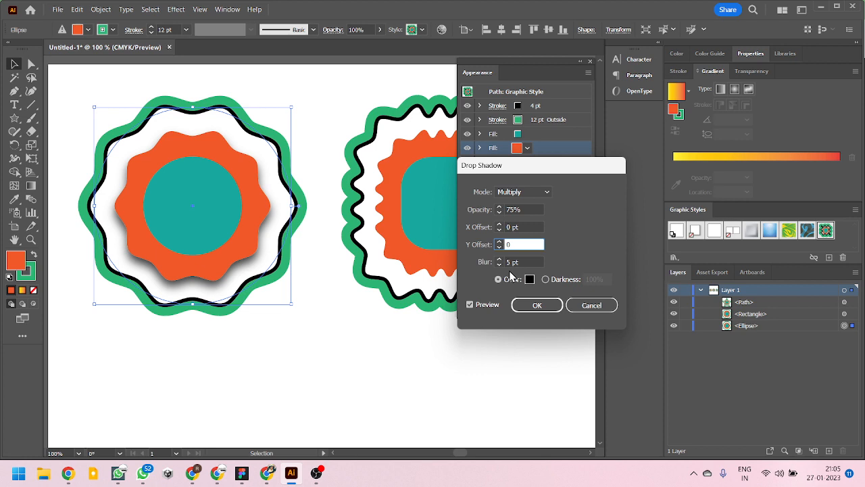
click(526, 227)
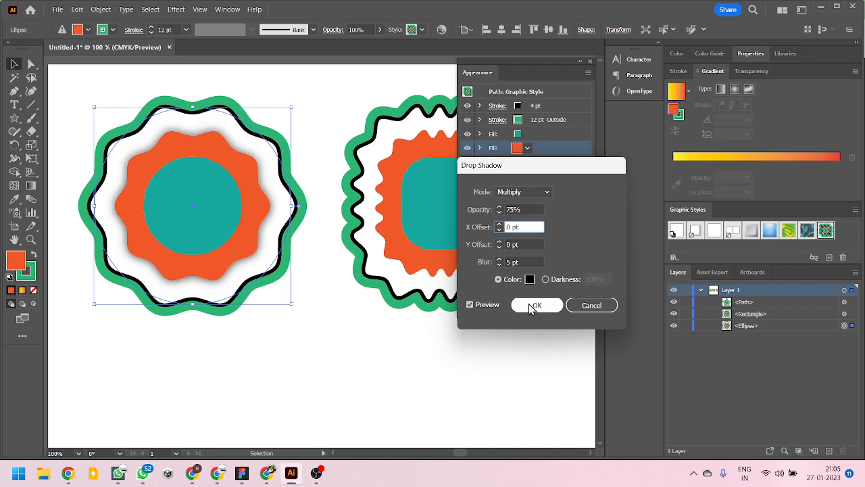
click(527, 263)
text(2)
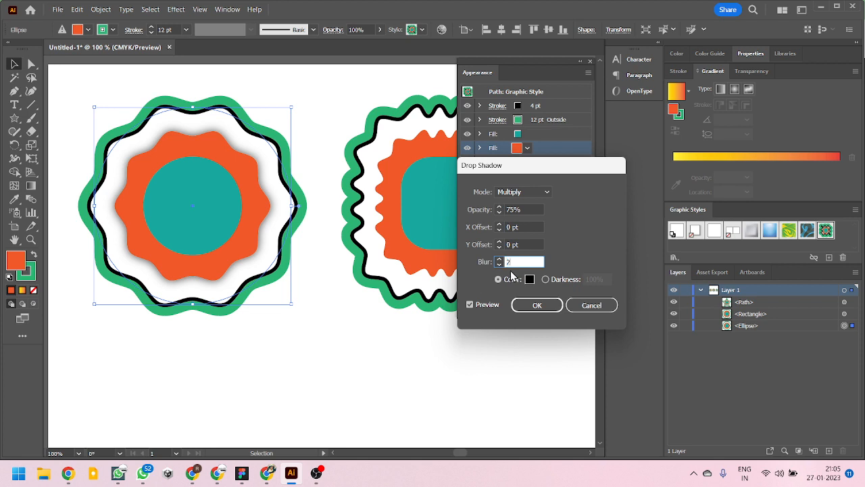
click(521, 243)
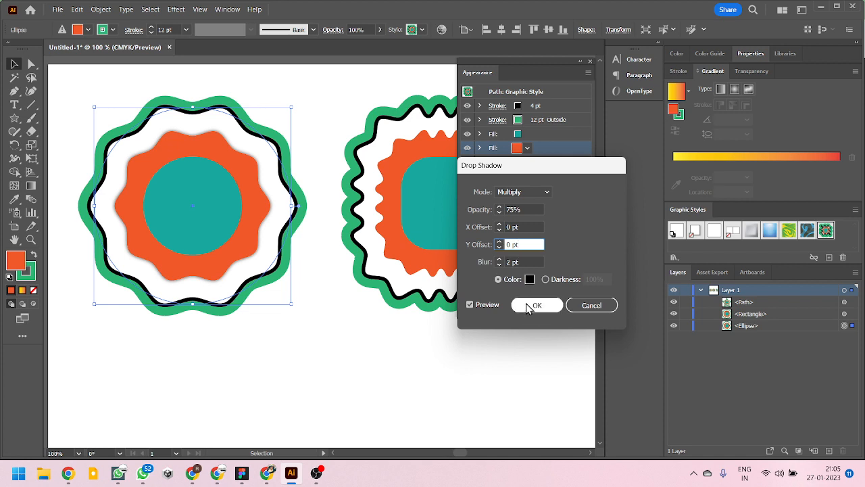
- Set the shadow's opacity to 50% and its blur to 3 pt, apply the effect and deselect the circle
click(524, 209)
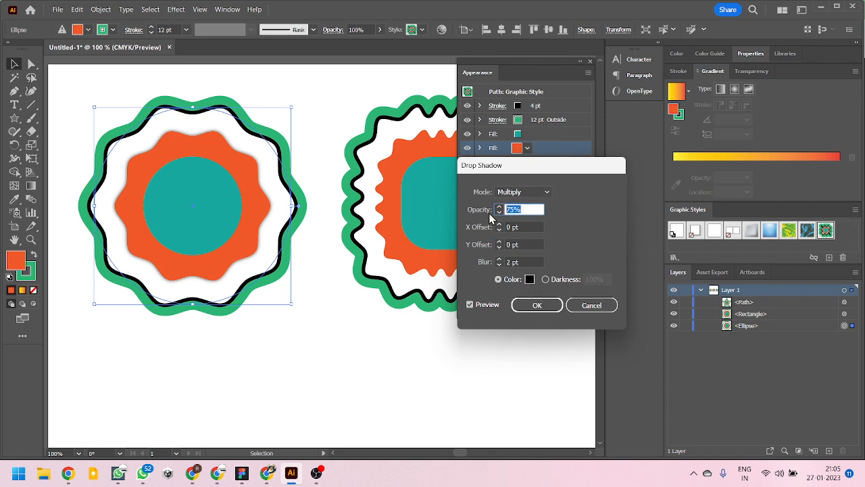
text(50)
key(Tab)
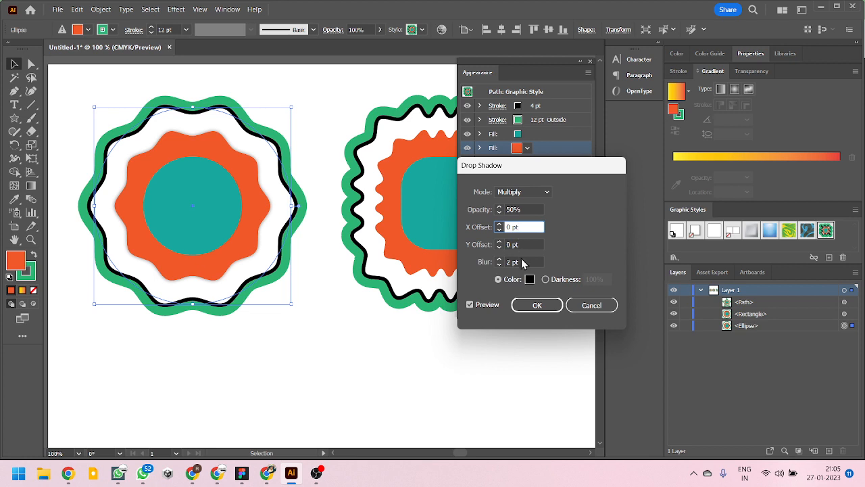
click(490, 263)
text(3)
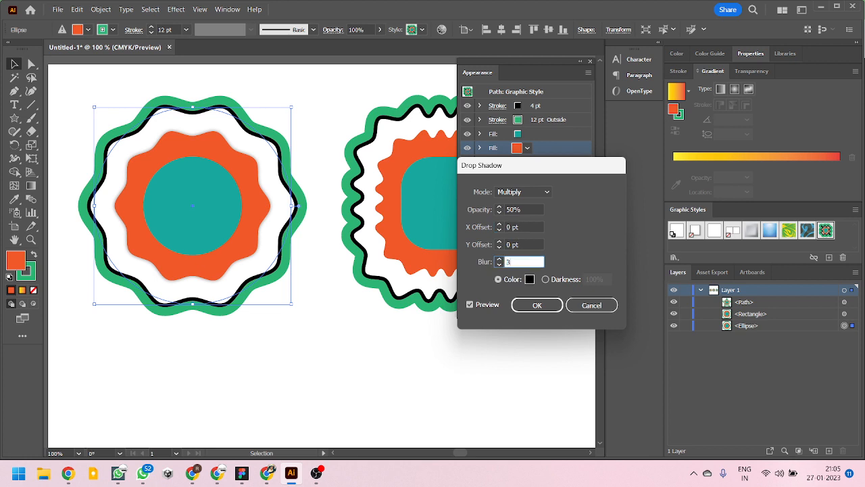
click(526, 243)
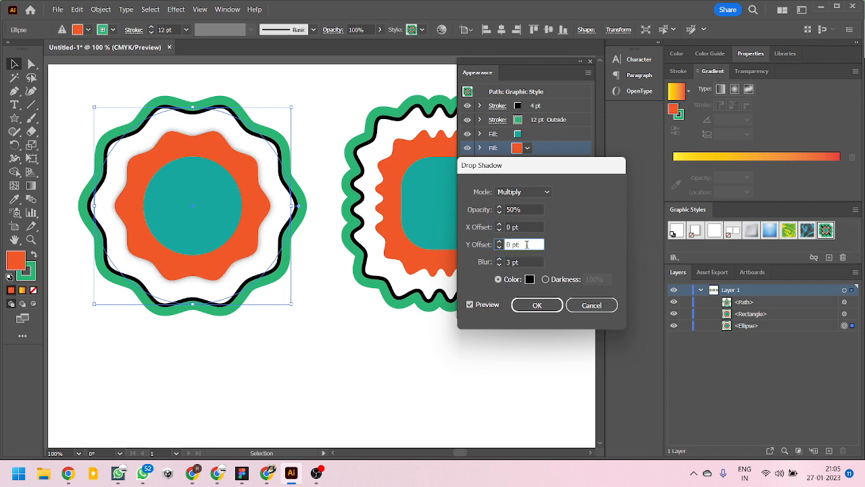
click(537, 304)
click(333, 315)
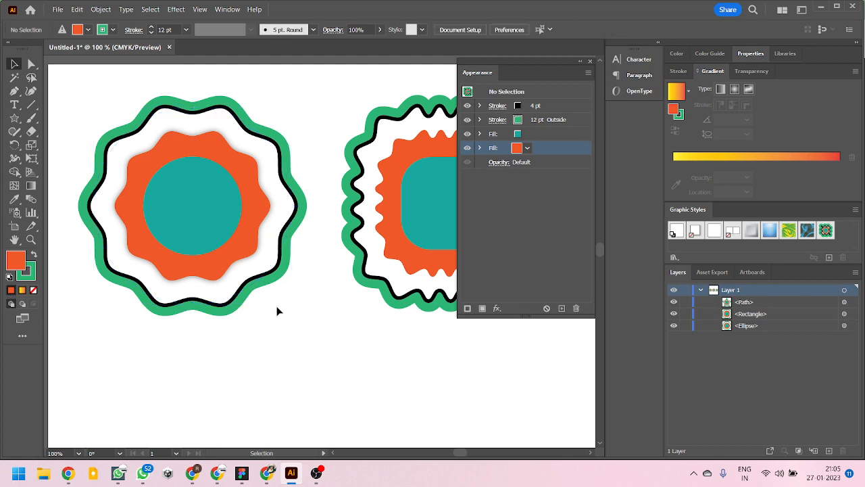
- Move the circle up so it straddles the artboard's upper edge and examine the orange fill's shadow up close
scroll(228, 275, down, 2)
scroll(225, 270, up, 3)
scroll(192, 253, down, 4)
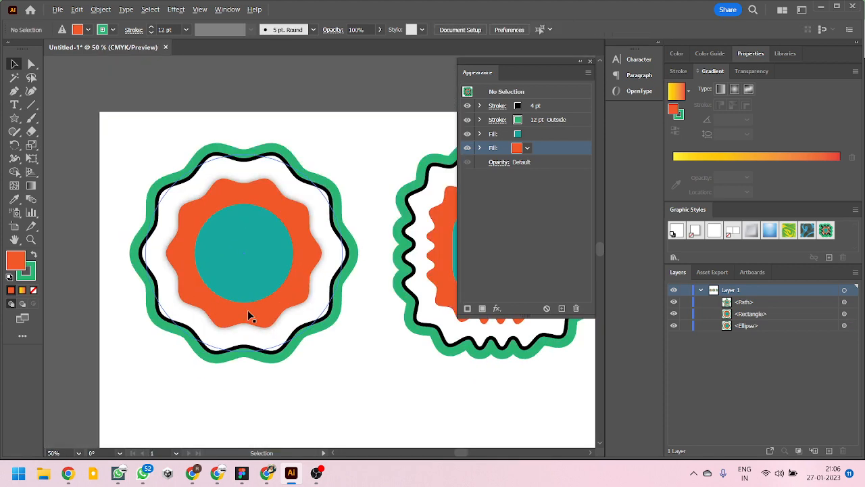
mouse_move(255, 254)
mouse_down()
mouse_move(267, 157)
mouse_move(277, 210)
mouse_move(291, 209)
mouse_up()
scroll(278, 141, up, 2)
scroll(328, 207, up, 3)
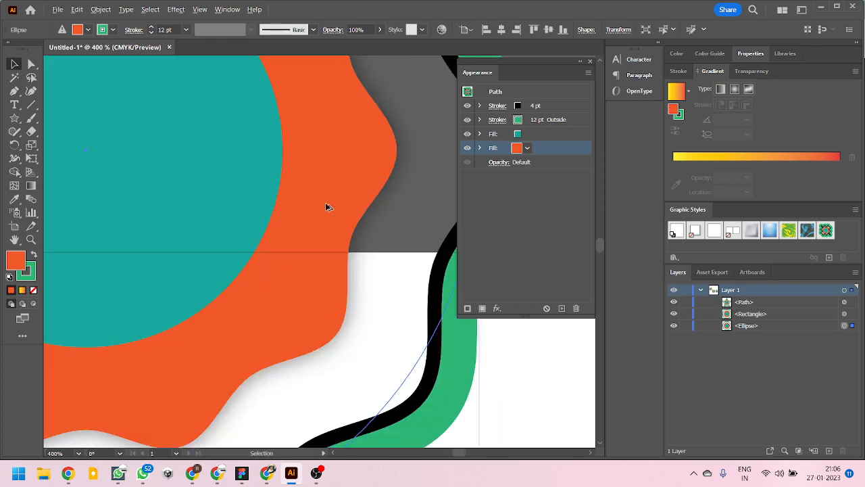
scroll(309, 236, down, 4)
scroll(262, 242, down, 4)
scroll(302, 275, up, 1)
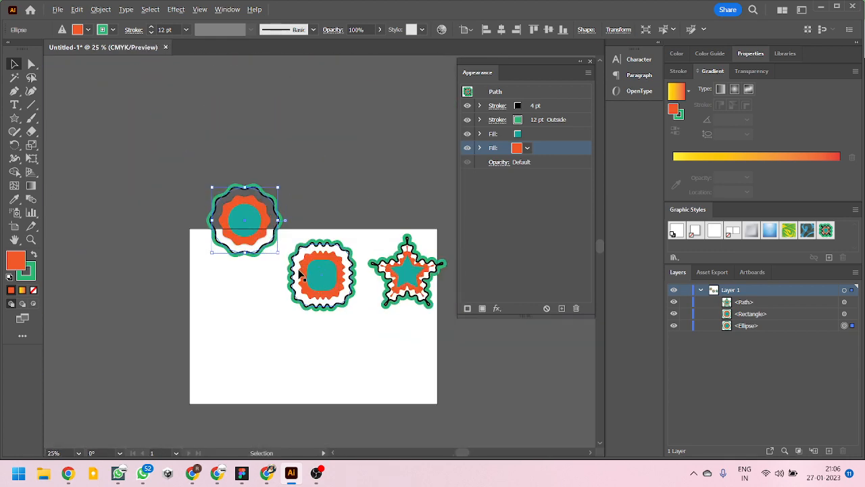
- Move the rounded rectangle straight up about 175 pt and raise the star so both line up with the circle
drag(361, 328, 331, 302)
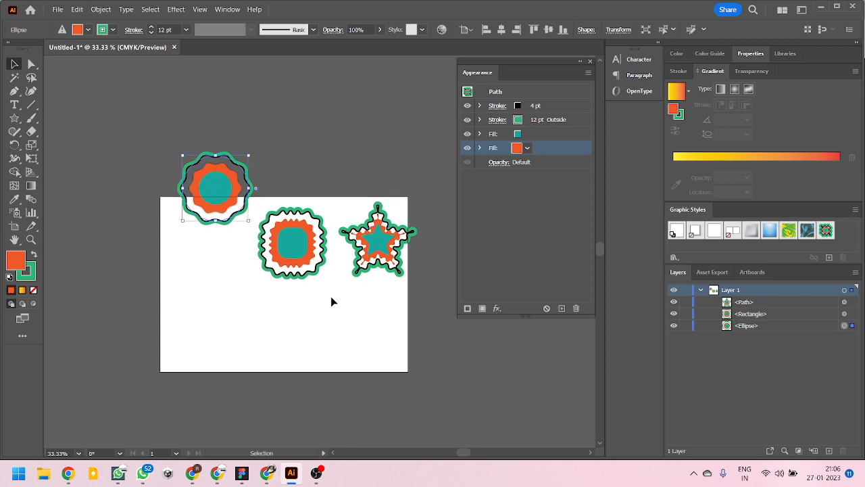
scroll(330, 296, up, 2)
scroll(327, 283, down, 1)
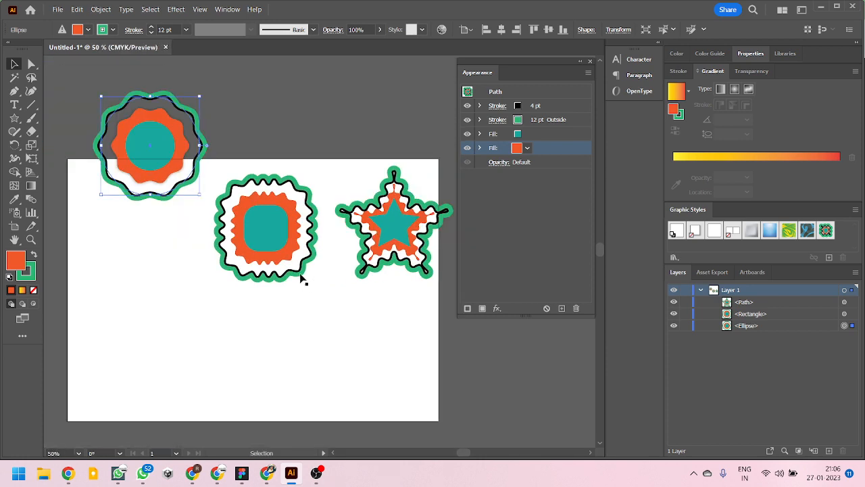
mouse_move(251, 232)
mouse_down()
mouse_move(262, 207)
mouse_move(253, 154)
mouse_up()
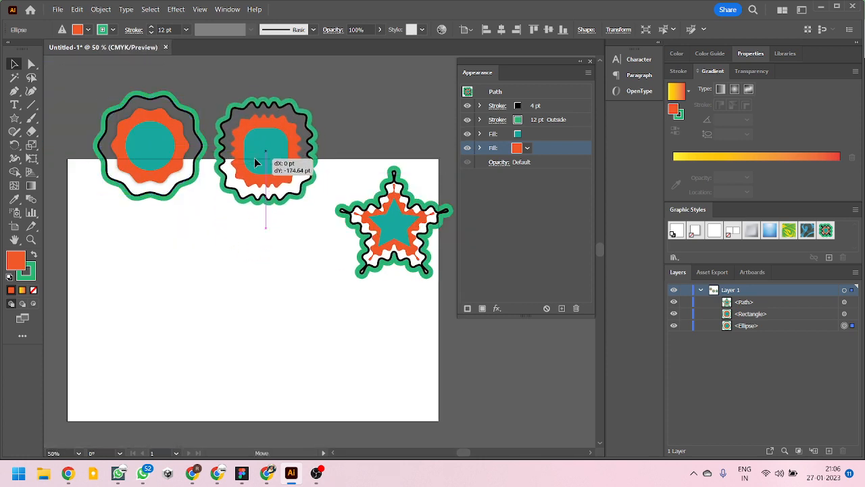
drag(366, 206, 357, 128)
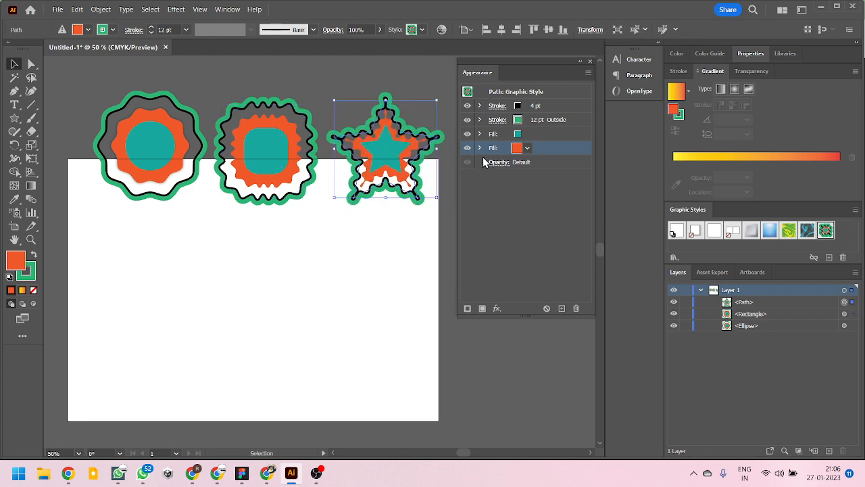
- List the effects on the star's orange fill, toggle its Zig Zag effect off and back on, and deselect the star
click(479, 148)
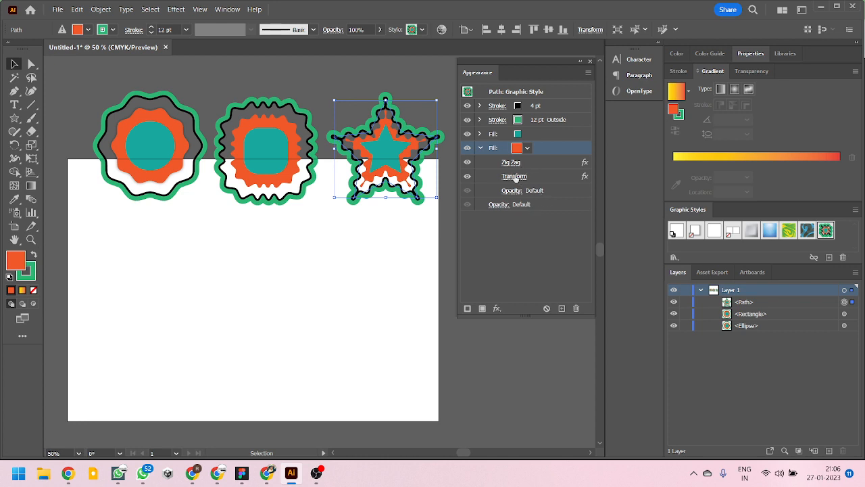
click(469, 163)
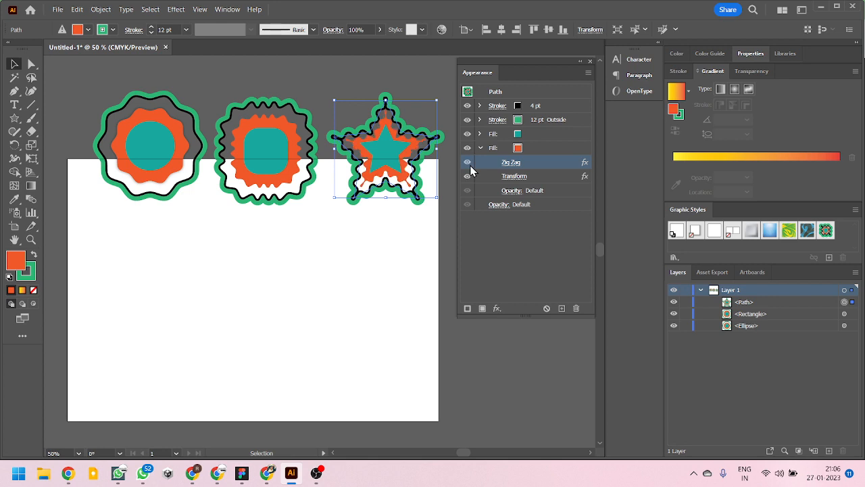
click(468, 163)
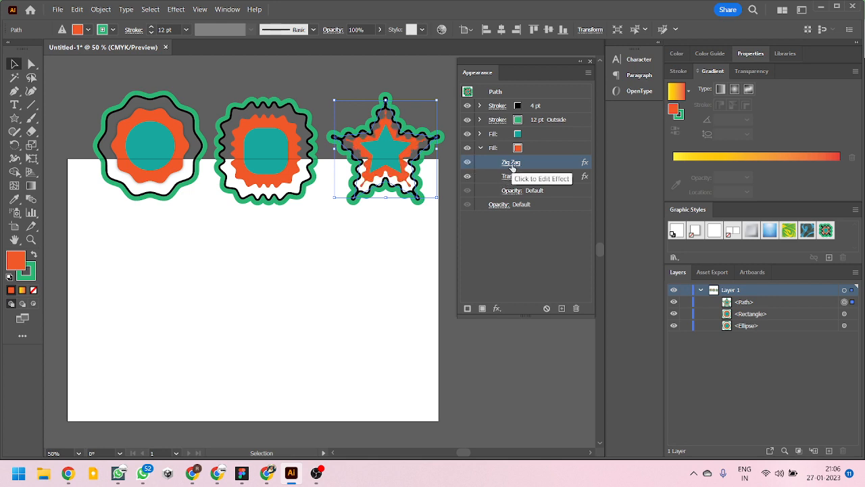
click(388, 229)
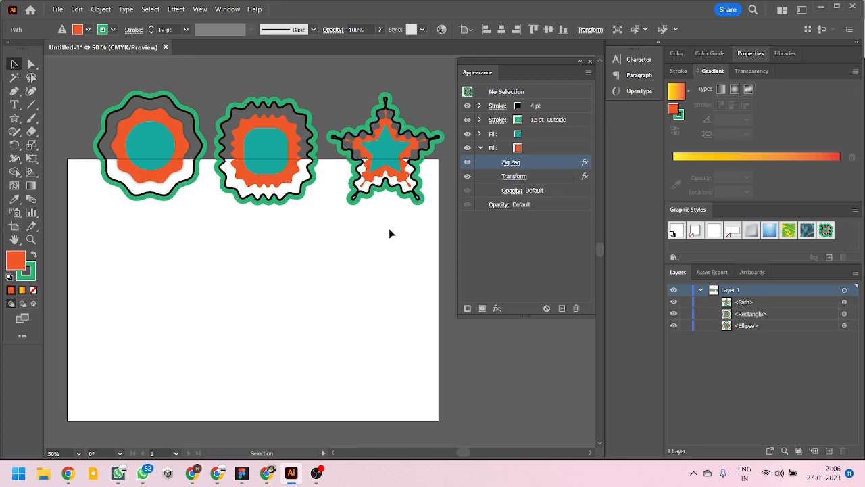
- Place a duplicate of the star straight below the original, fully on the artboard
drag(399, 160, 341, 290)
scroll(409, 299, up, 2)
scroll(338, 282, down, 2)
scroll(342, 284, up, 1)
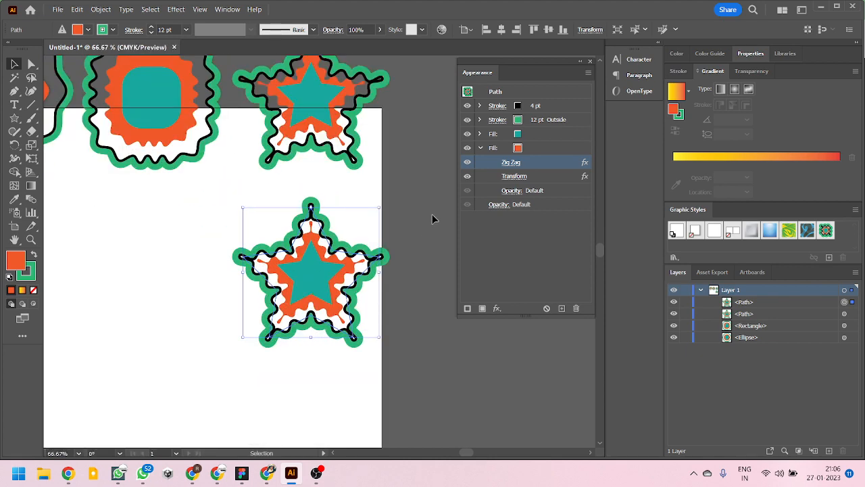
- Set the Zig Zag effect on the duplicate star's orange fill to an absolute size of 15 pt with 33 ridges per segment
click(510, 162)
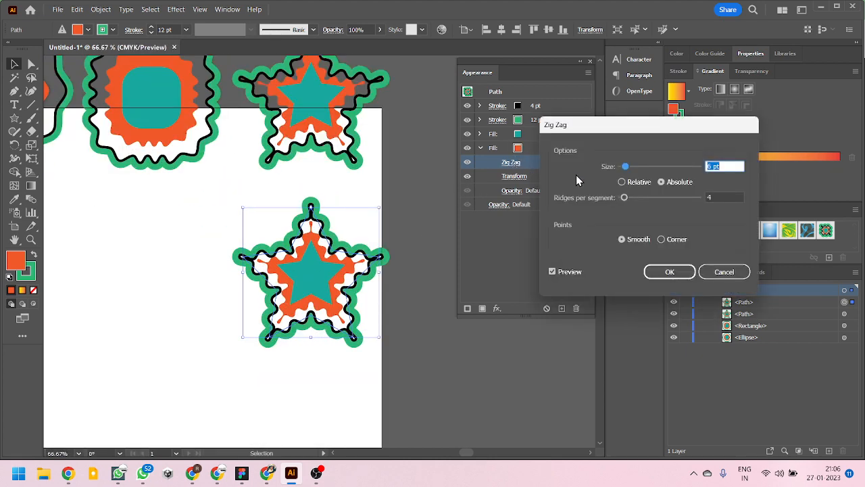
mouse_move(623, 167)
mouse_down()
mouse_move(650, 167)
mouse_move(634, 169)
mouse_up()
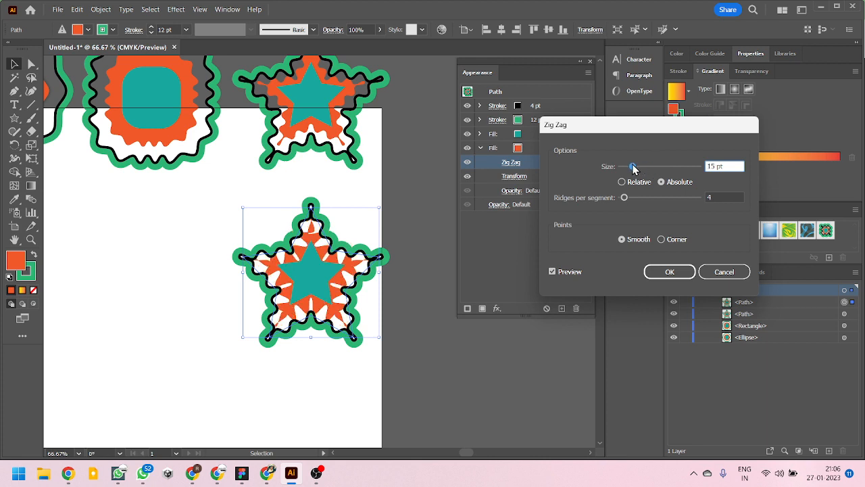
click(624, 198)
drag(625, 198, 666, 198)
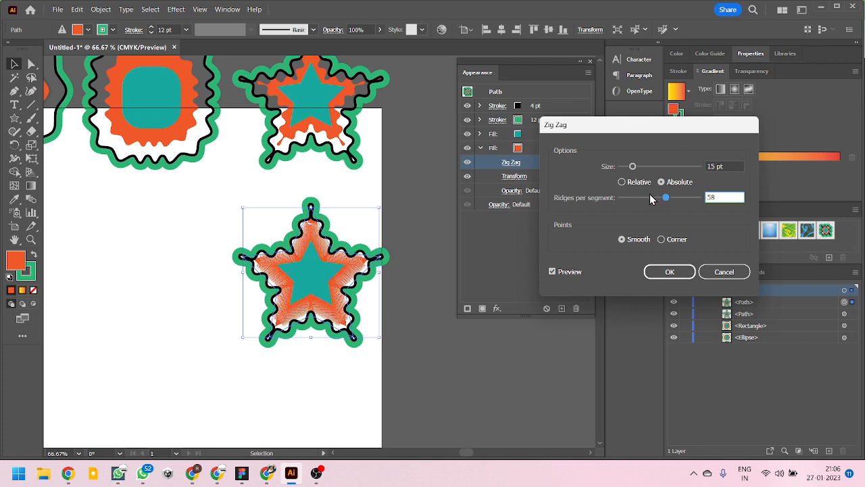
drag(666, 201, 647, 199)
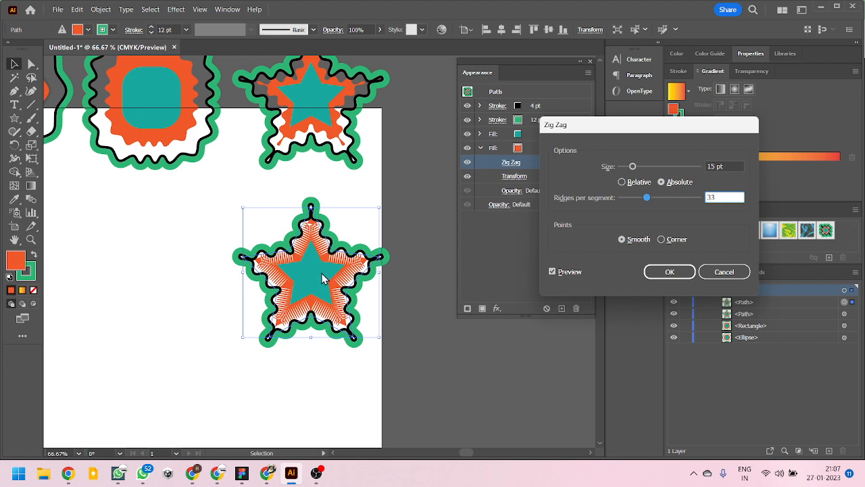
click(667, 272)
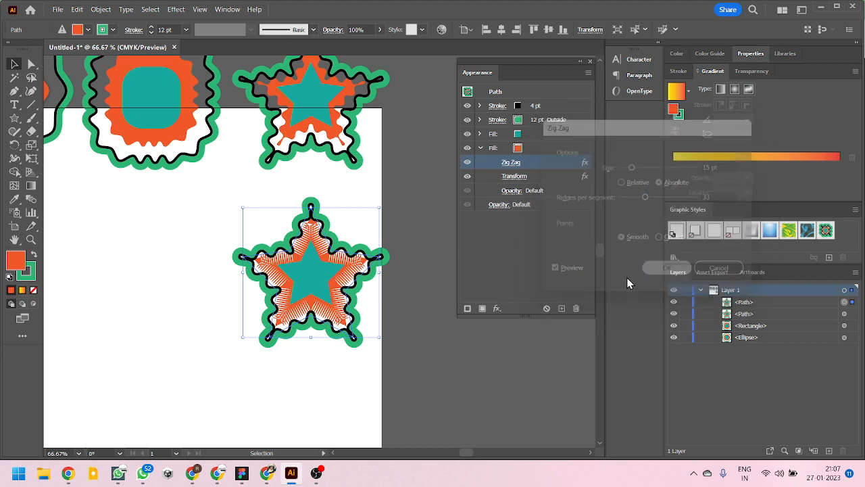
- Examine the orange fill's ridges up close along the arms and tips of the duplicate star
key(ctrl+equal)
key(ctrl+equal)
key(ctrl+equal)
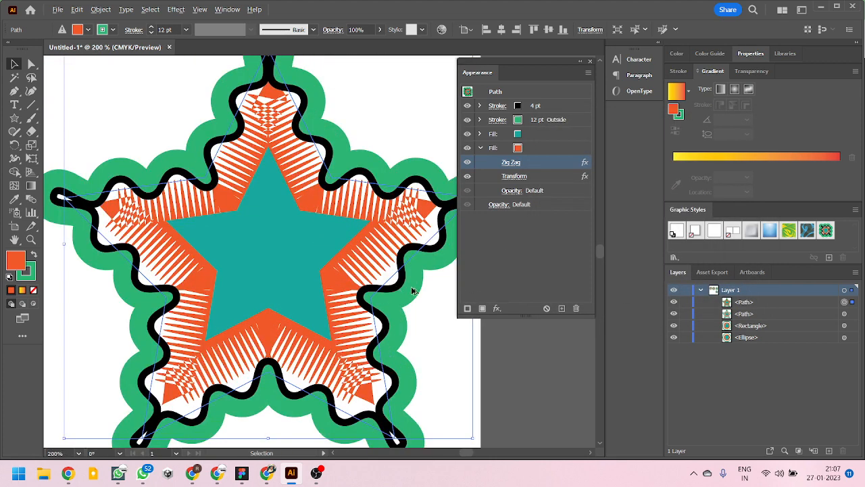
scroll(413, 290, up, 2)
scroll(380, 261, down, 3)
scroll(403, 231, up, 3)
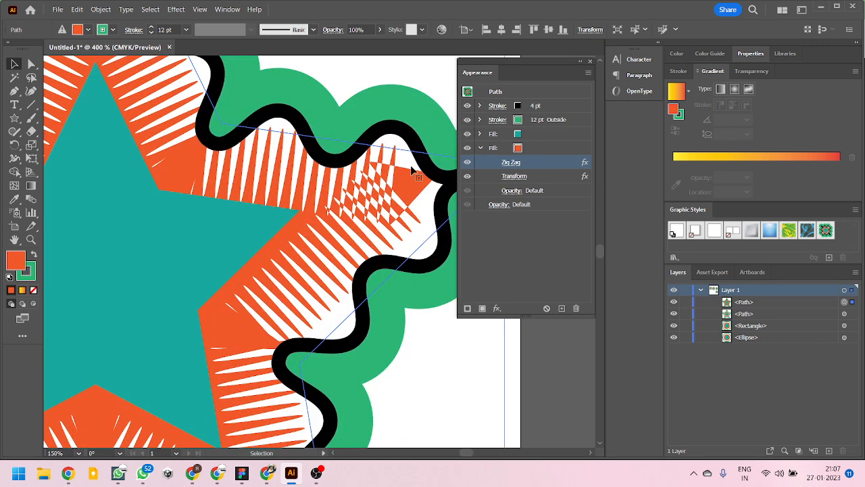
scroll(384, 201, down, 2)
scroll(382, 228, down, 1)
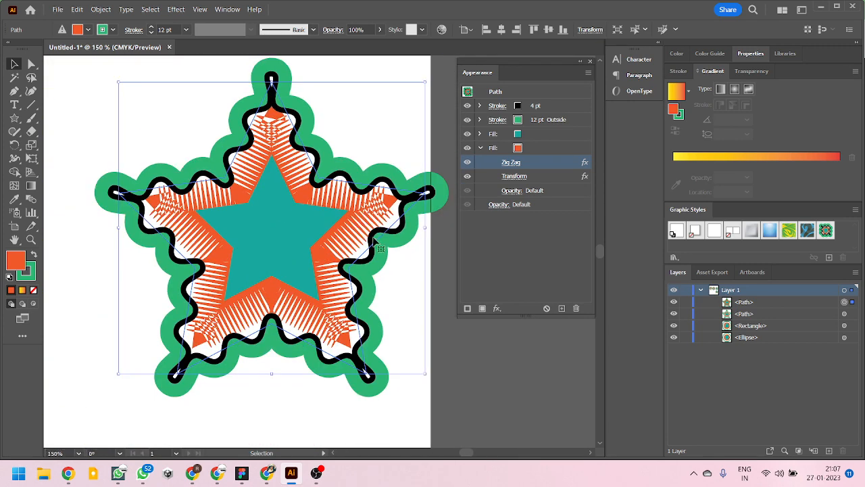
scroll(380, 248, down, 1)
scroll(390, 192, up, 1)
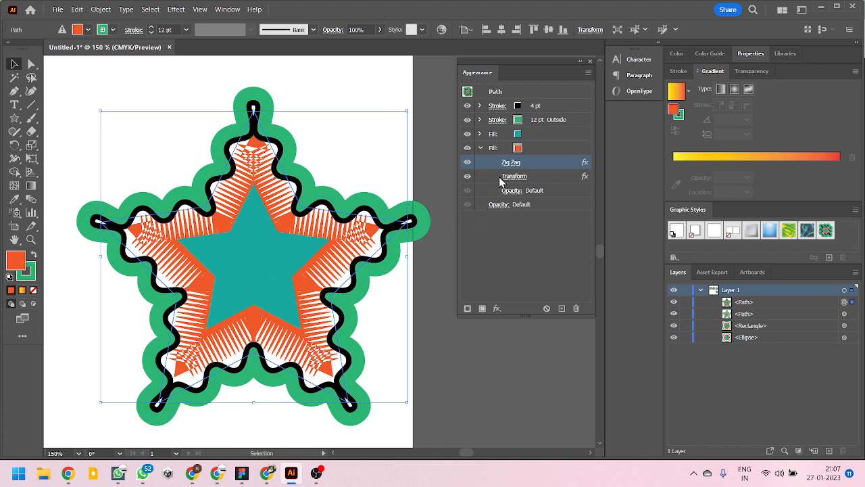
- Reduce the orange fill's Zig Zag effect to 1 ridge per segment and apply it
click(510, 164)
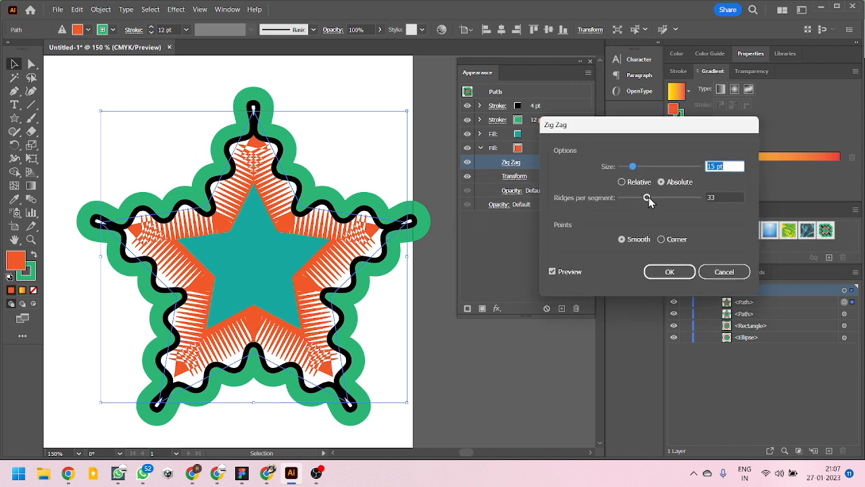
drag(647, 198, 623, 198)
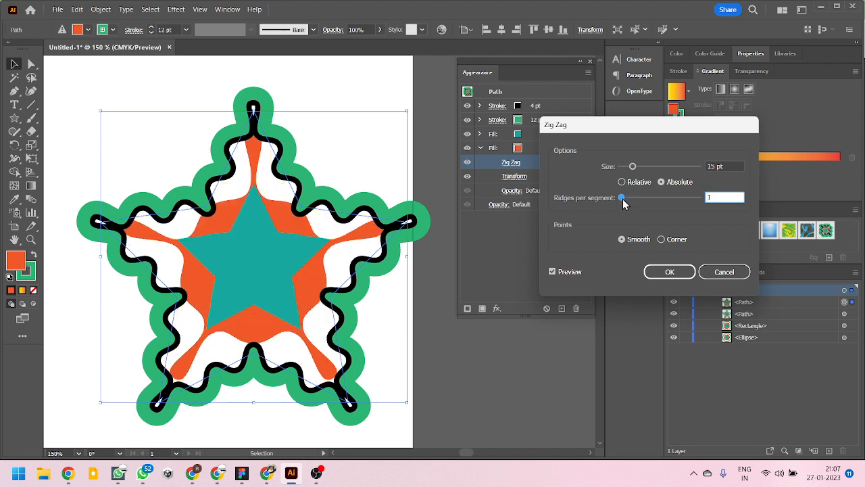
click(669, 273)
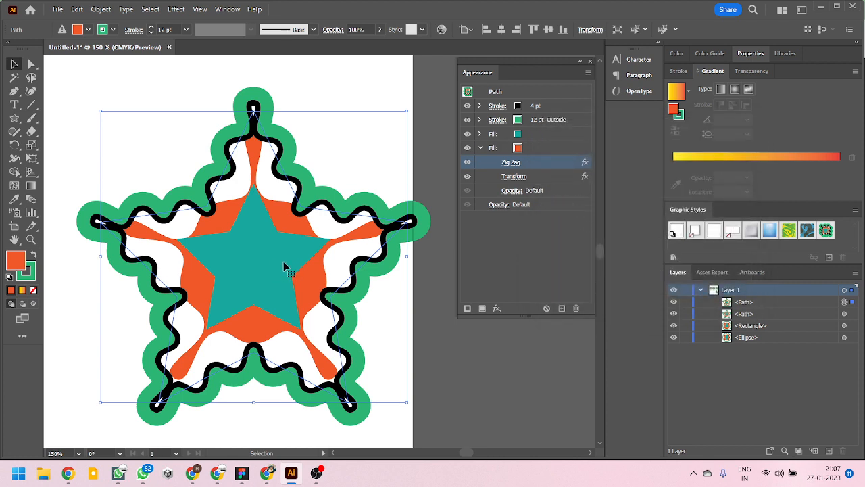
- Review the green outer stroke's options and its effects, and select the black stroke
click(497, 120)
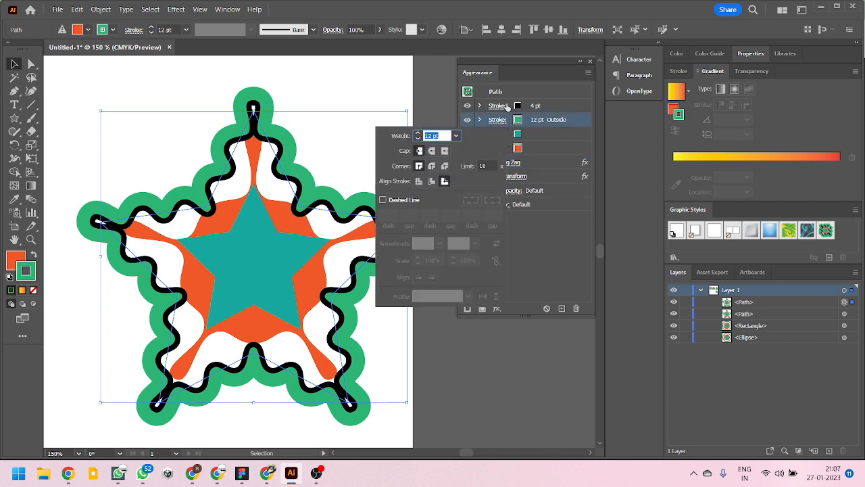
click(558, 101)
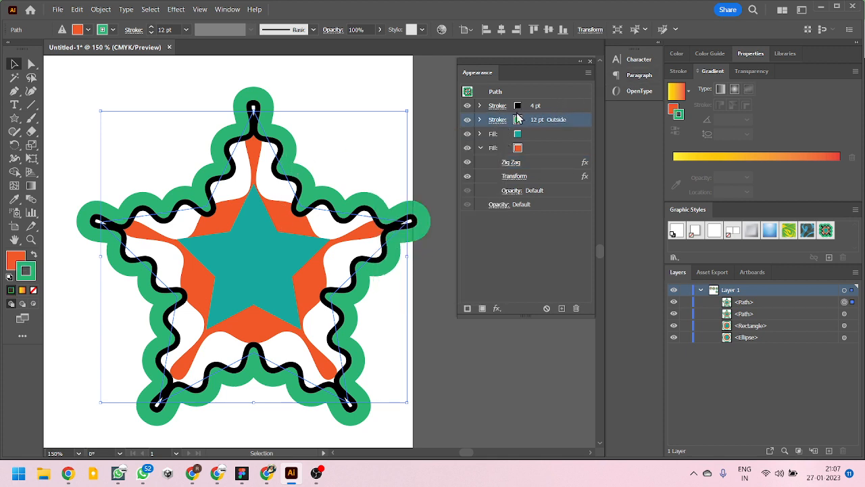
click(479, 120)
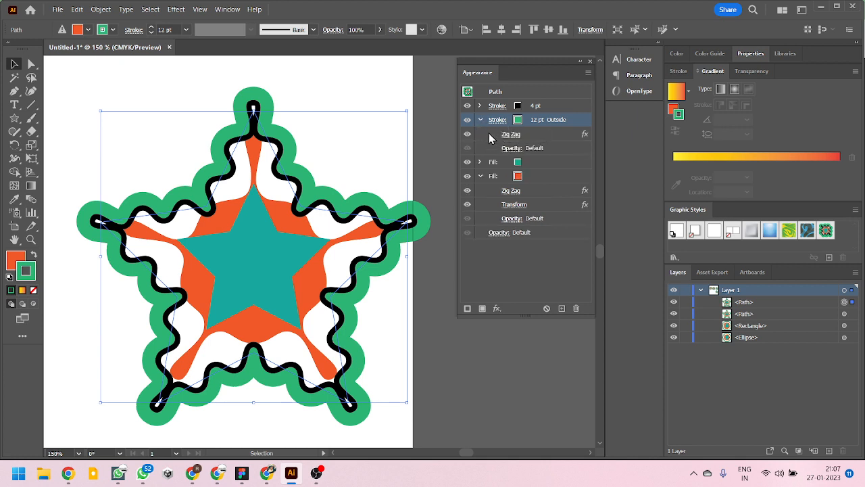
click(480, 120)
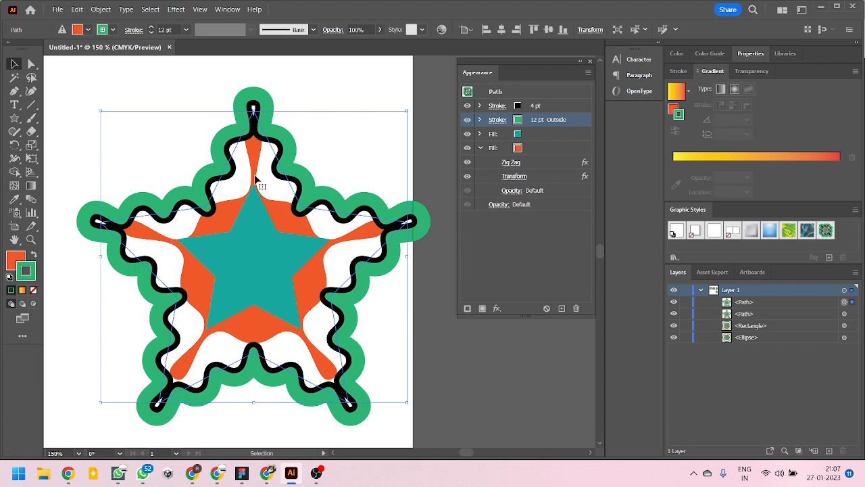
click(571, 107)
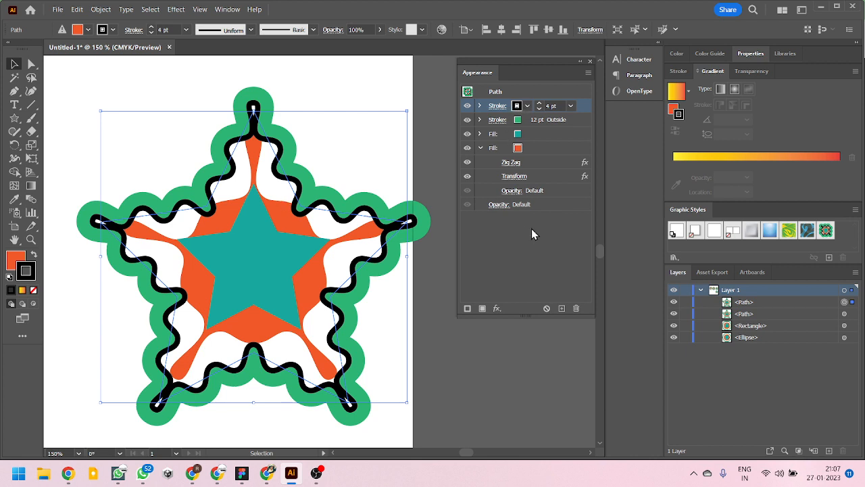
- Duplicate the star's black stroke and give the lower copy a 2 pt weight and a red colour
click(561, 309)
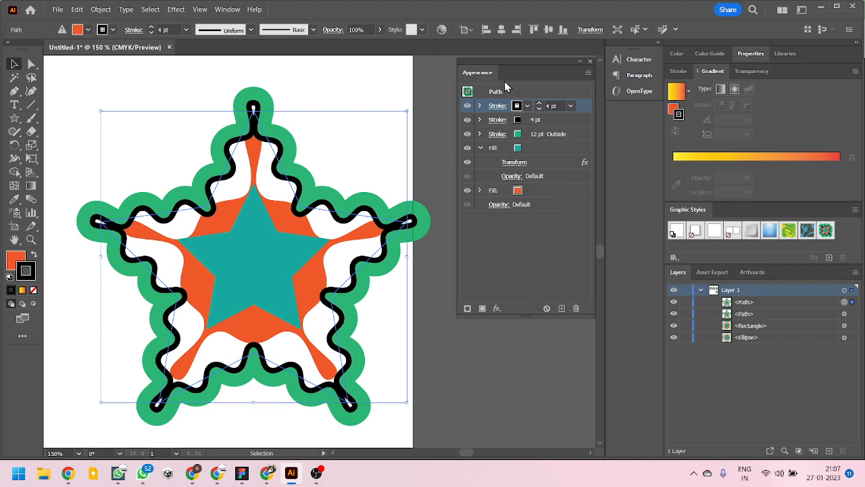
click(534, 120)
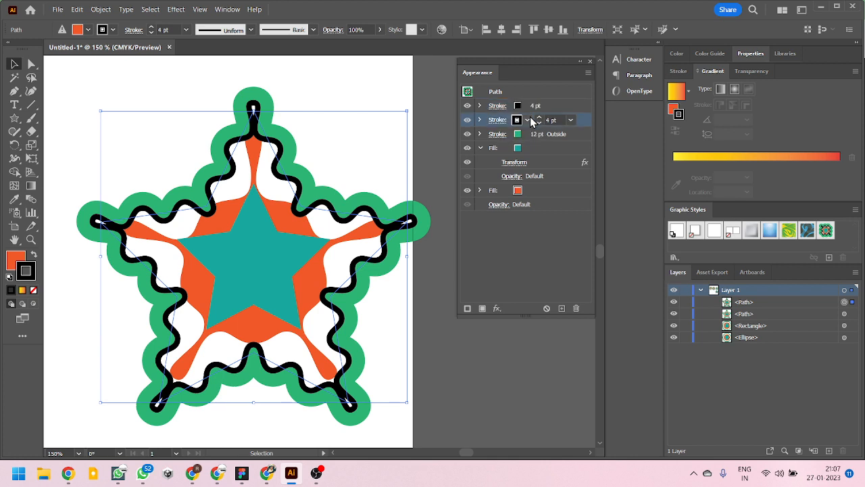
click(571, 120)
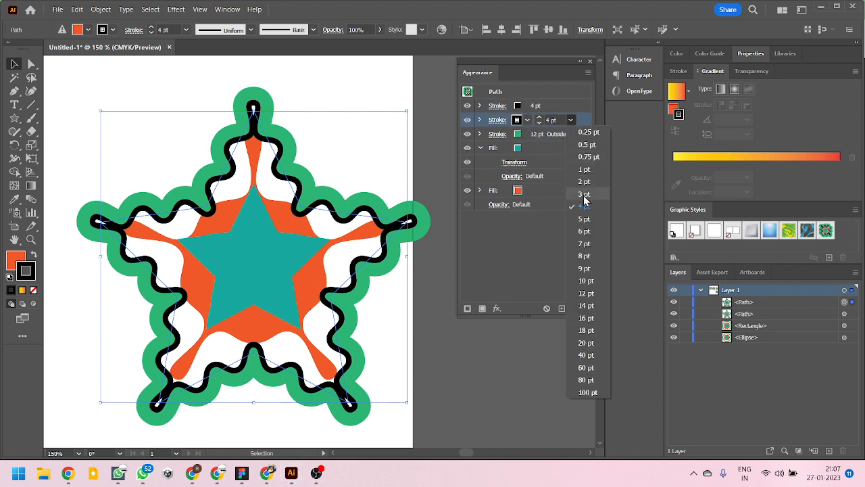
click(583, 182)
click(527, 120)
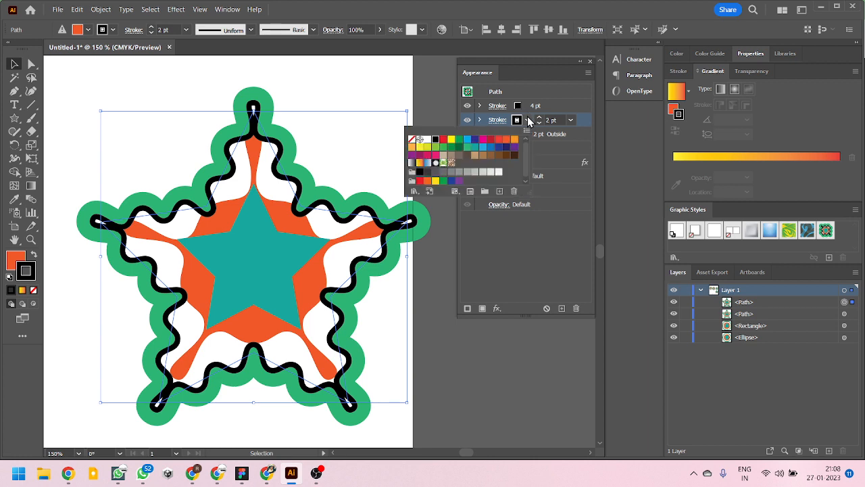
click(498, 140)
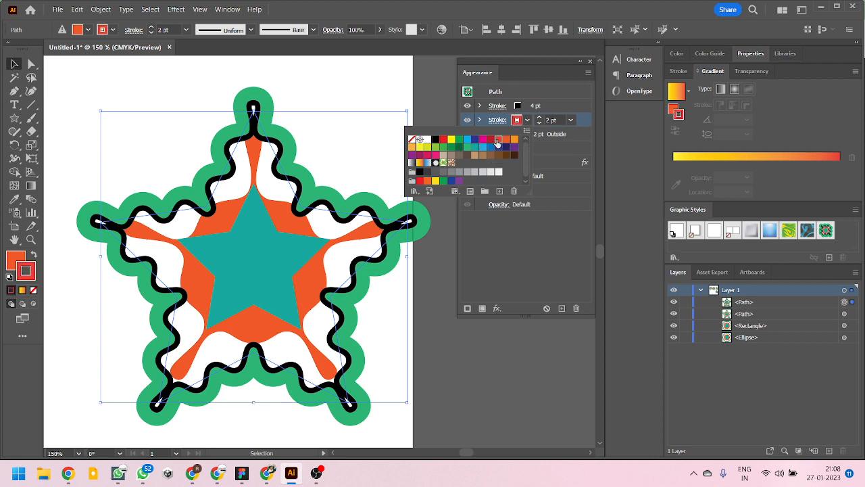
click(527, 272)
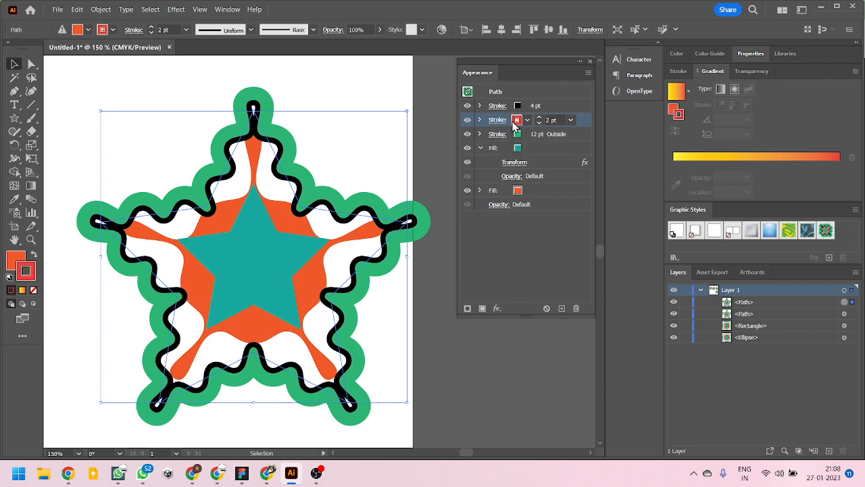
- Hide the upper black stroke to check the red stroke beneath it, show it again, and select the red stroke
click(468, 106)
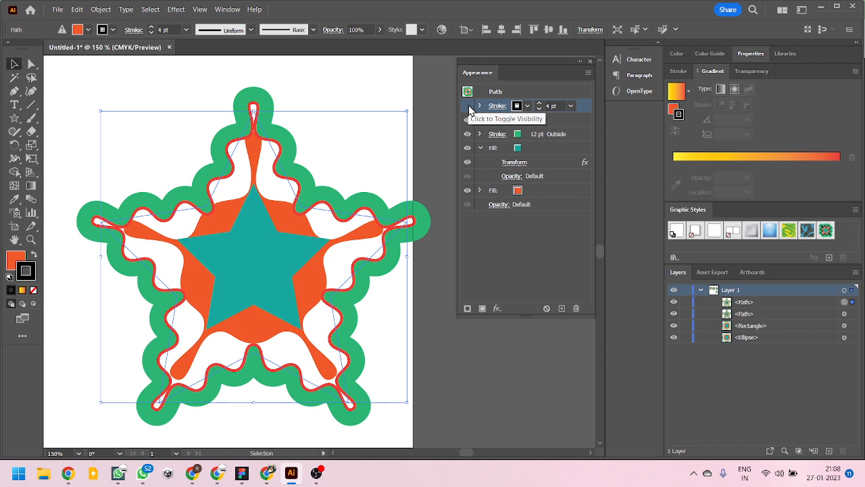
click(468, 106)
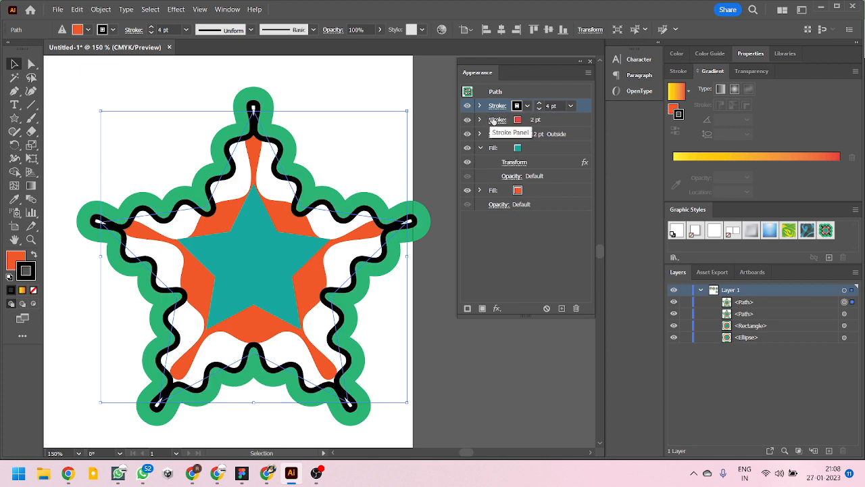
click(537, 123)
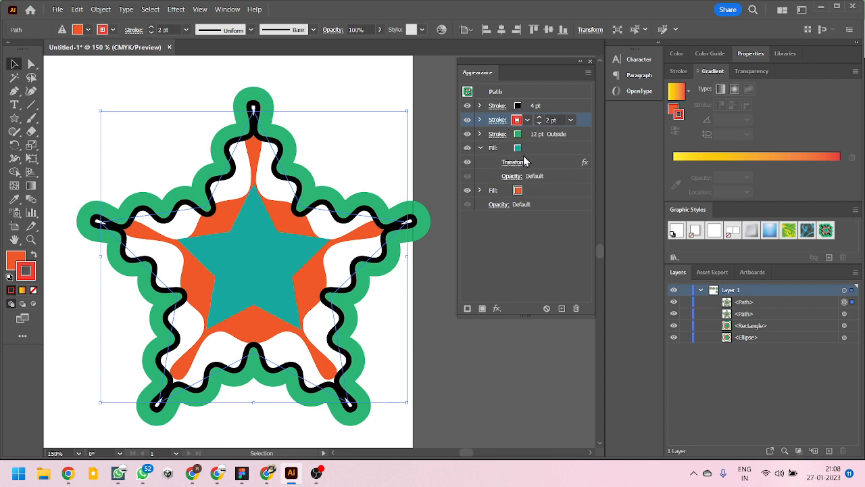
- Copy the teal fill's Transform effect onto the 2 pt red stroke and open the copied effect's settings
double_click(539, 166)
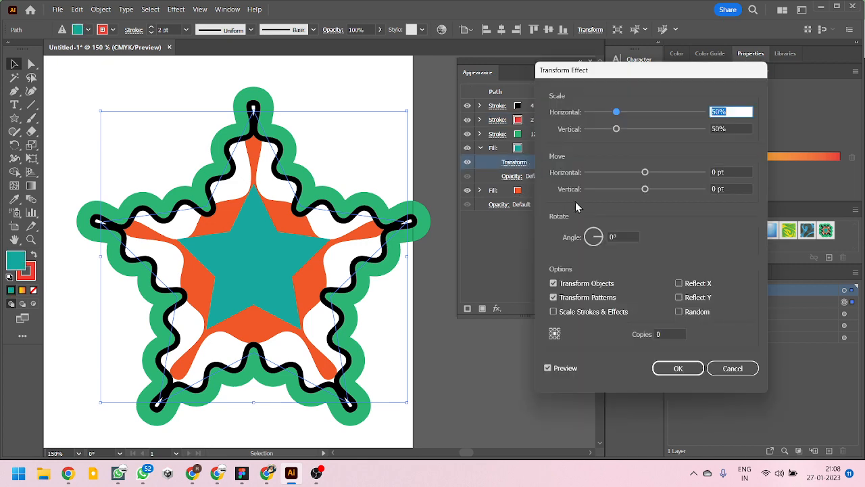
click(722, 368)
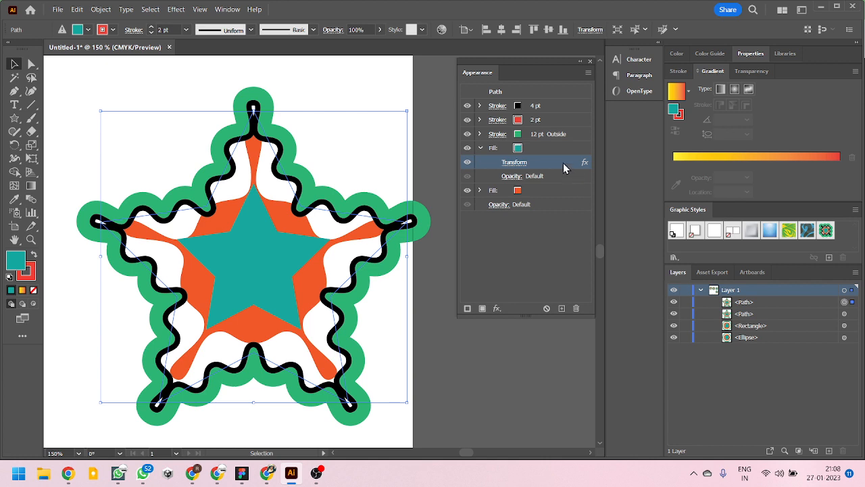
drag(545, 165, 542, 120)
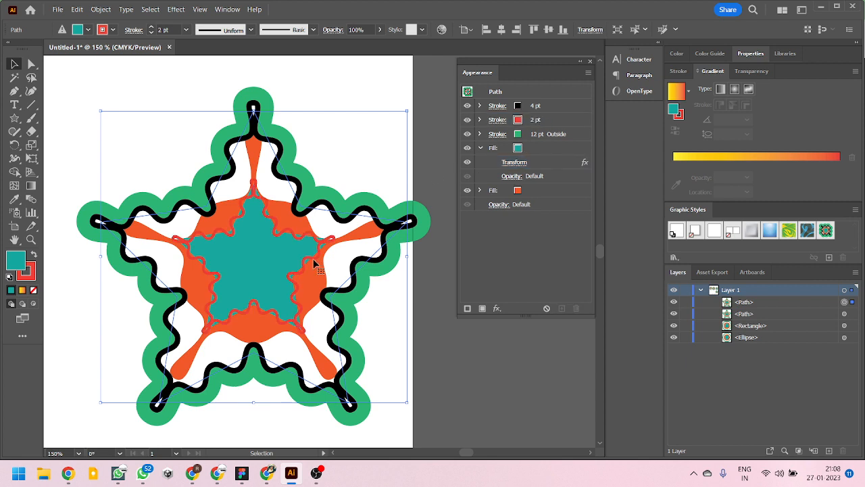
click(480, 119)
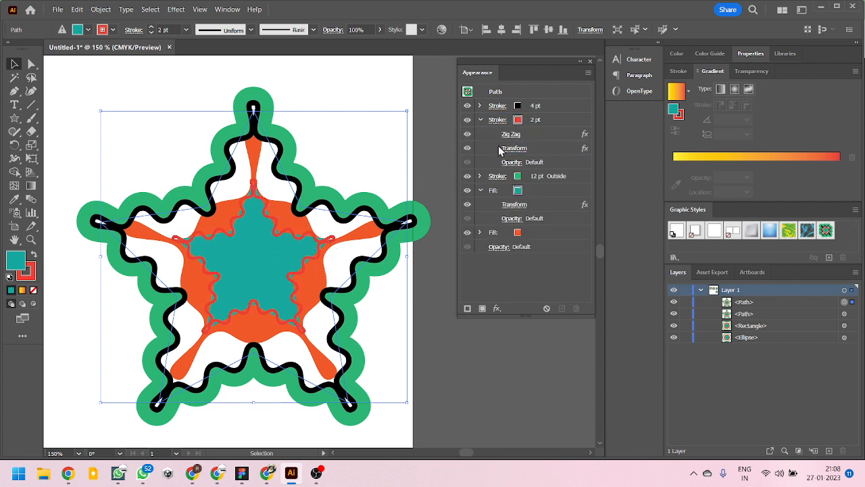
click(512, 149)
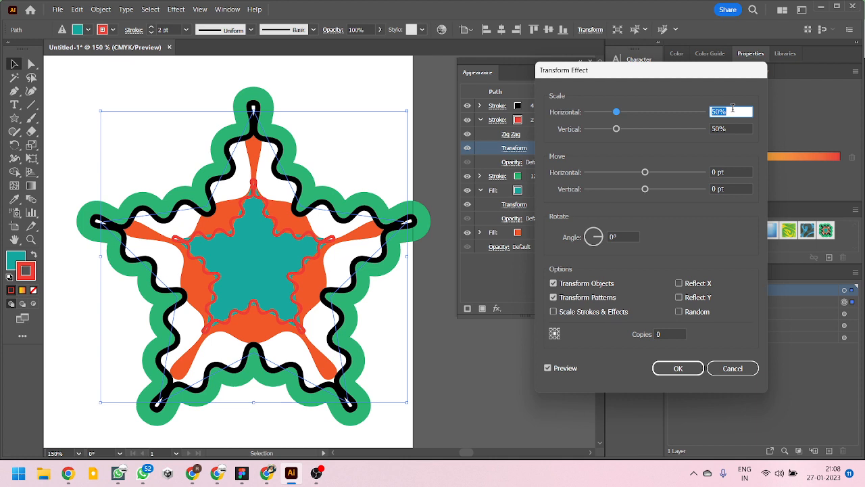
- Try scaling the red stroke's Transform effect to 110% horizontally and vertically
text(110)
key(Tab)
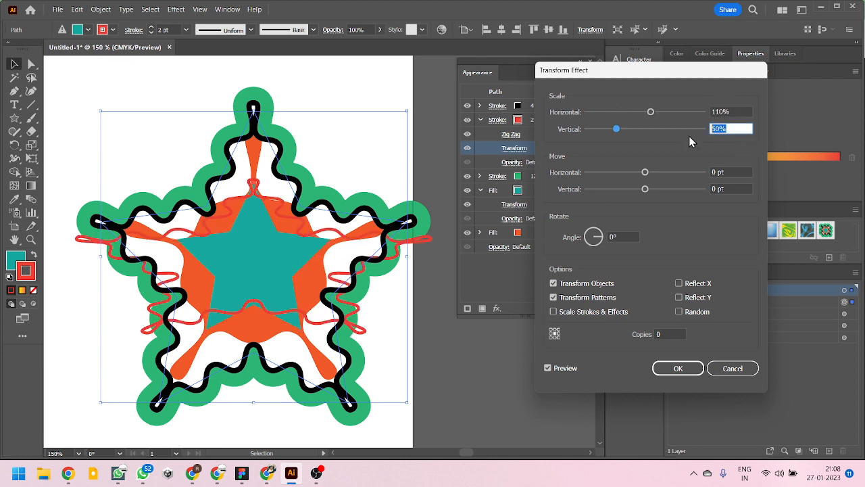
text(110)
- Try the red stroke's Transform effect at 100% horizontal and vertical scale
click(736, 111)
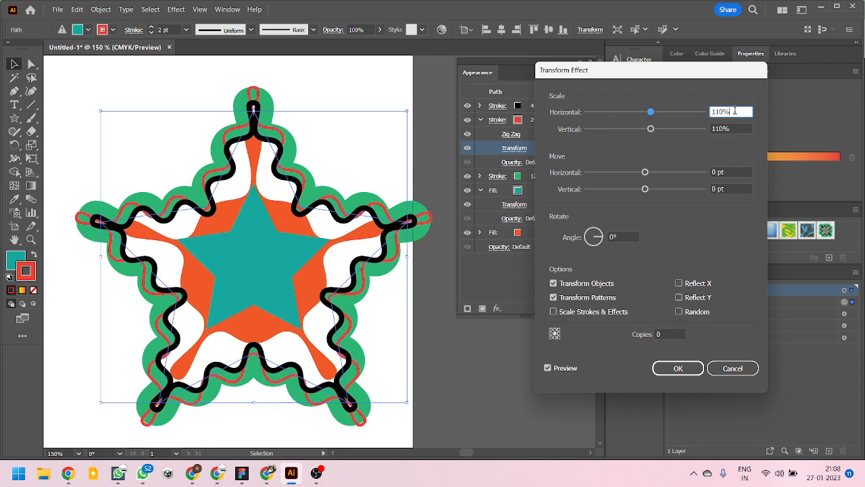
drag(734, 111, 706, 117)
text(100)
key(Tab)
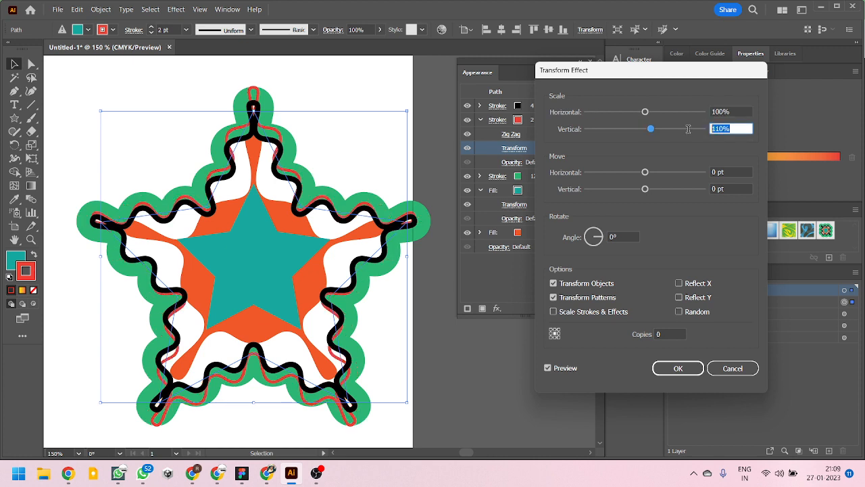
text(100)
- Try the red stroke's Transform effect at 101% horizontal and vertical scale
drag(734, 111, 715, 115)
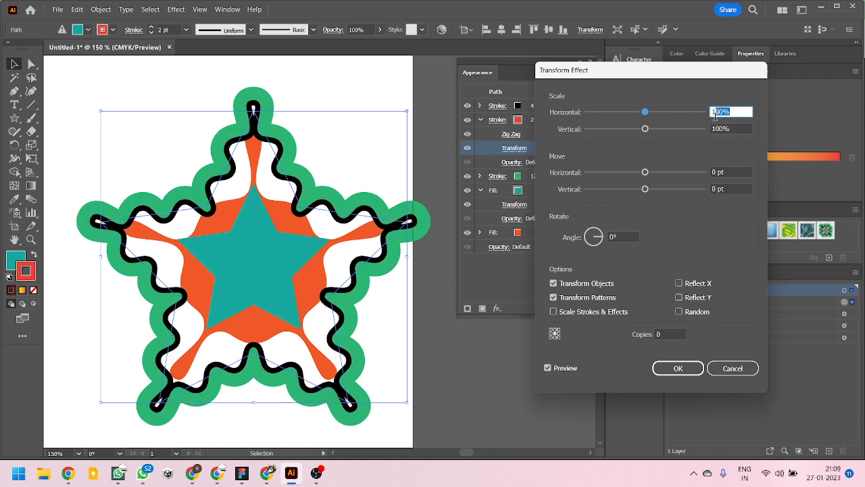
text(101)
drag(736, 128, 705, 129)
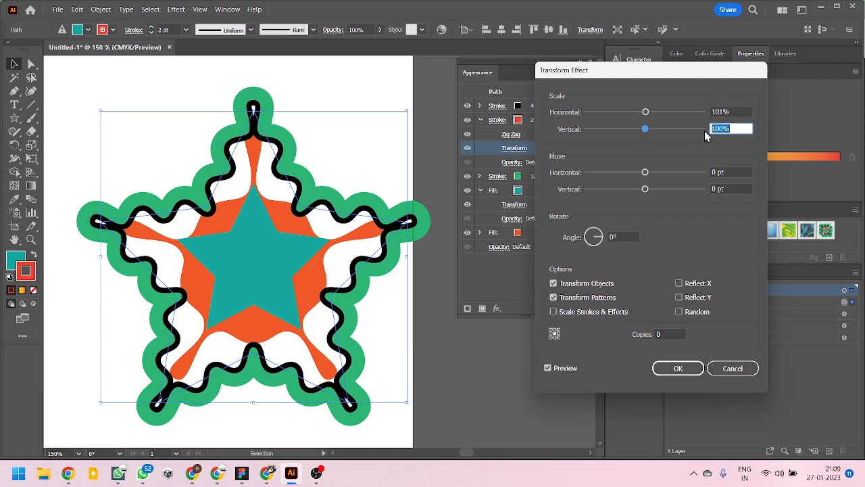
text(101)
- Set the red stroke's Transform effect to 105% horizontal and vertical scale and apply it
click(746, 112)
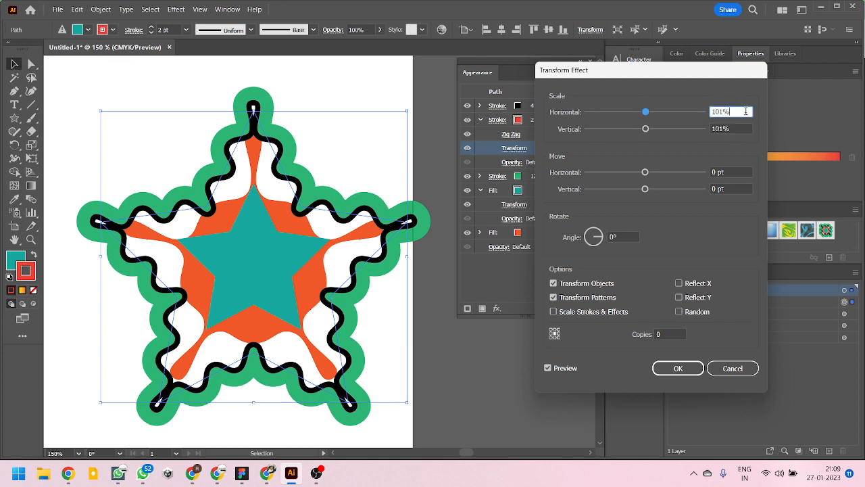
drag(741, 112, 699, 122)
text(105)
key(Tab)
text(1)
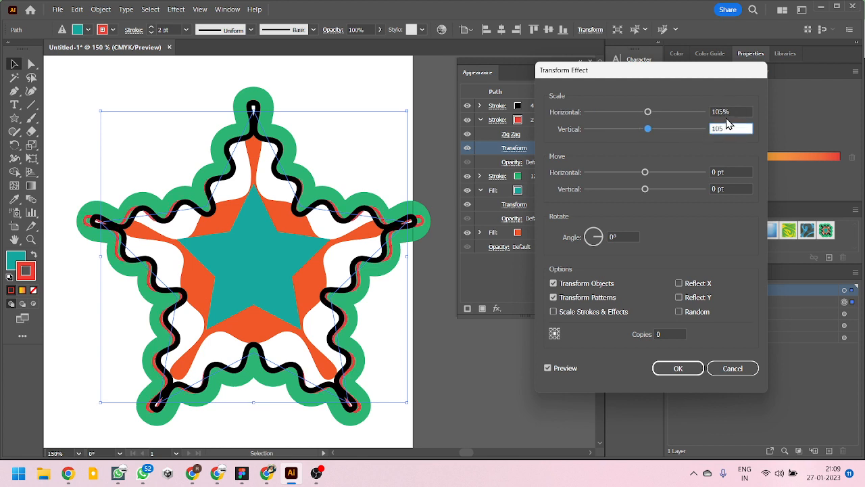
click(735, 111)
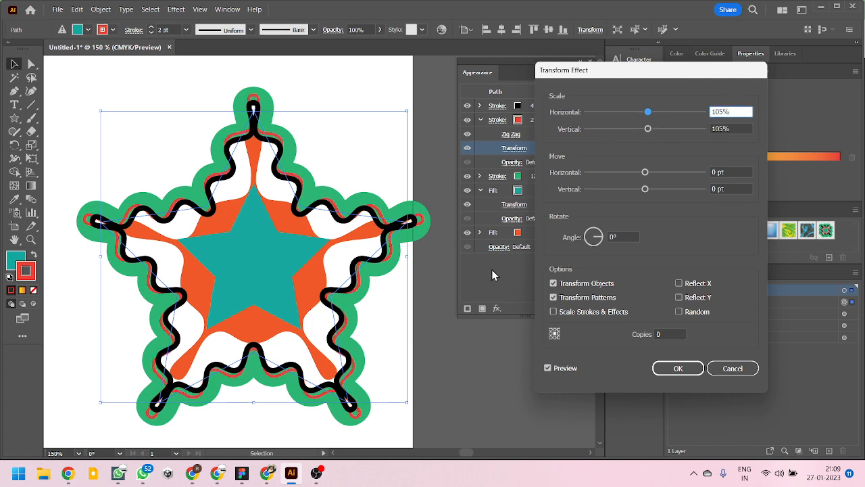
click(658, 372)
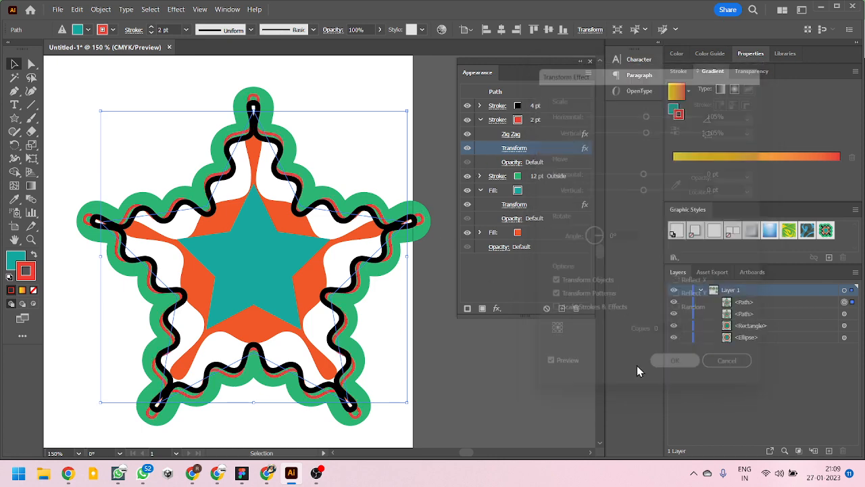
- Examine the red stroke beside the black one along the star's arms and tips, with the star deselected
scroll(386, 197, up, 3)
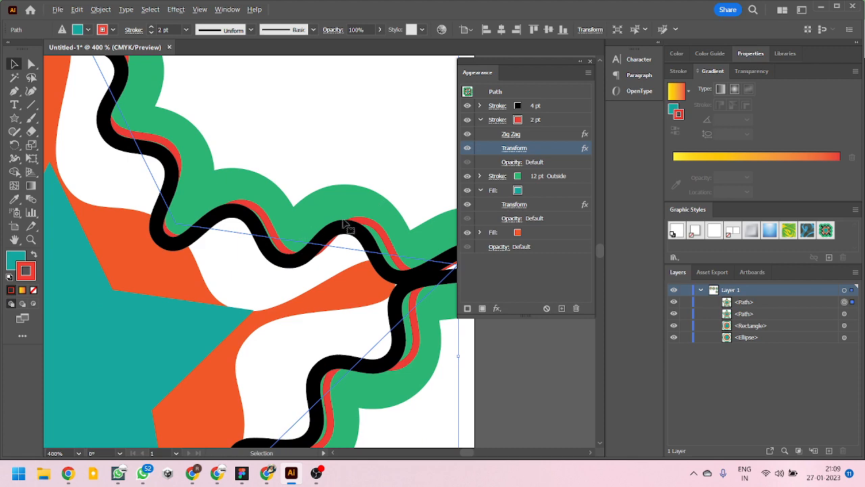
scroll(357, 212, down, 4)
scroll(242, 159, up, 4)
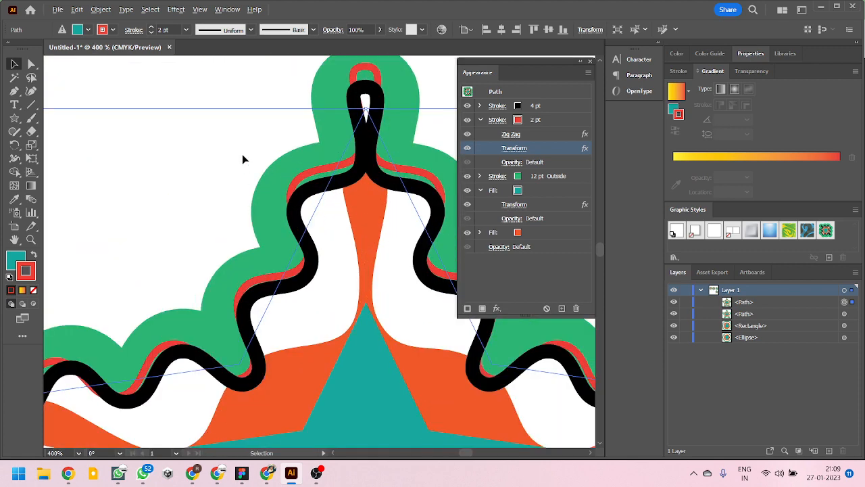
scroll(250, 162, down, 2)
click(242, 130)
scroll(242, 127, down, 4)
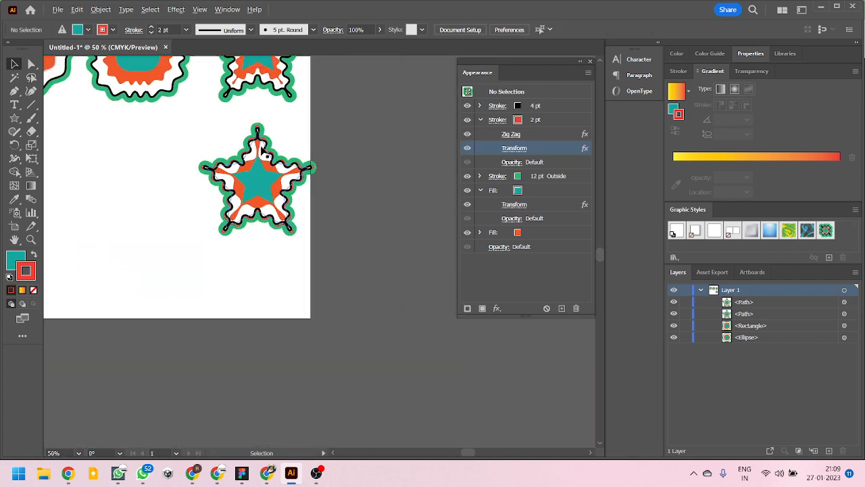
scroll(310, 160, up, 2)
scroll(373, 269, up, 2)
scroll(355, 269, down, 2)
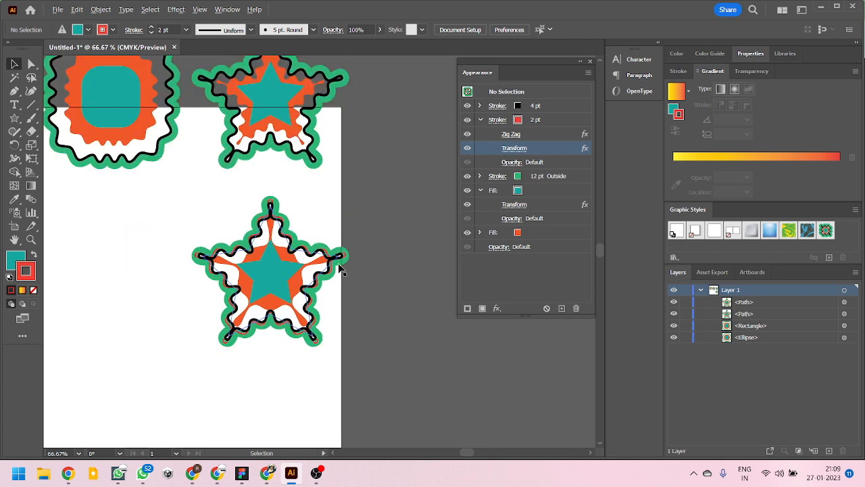
- Move the duplicate star slightly to the left, inspect its underlying path with Direct Selection, and deselect it
drag(313, 276, 283, 286)
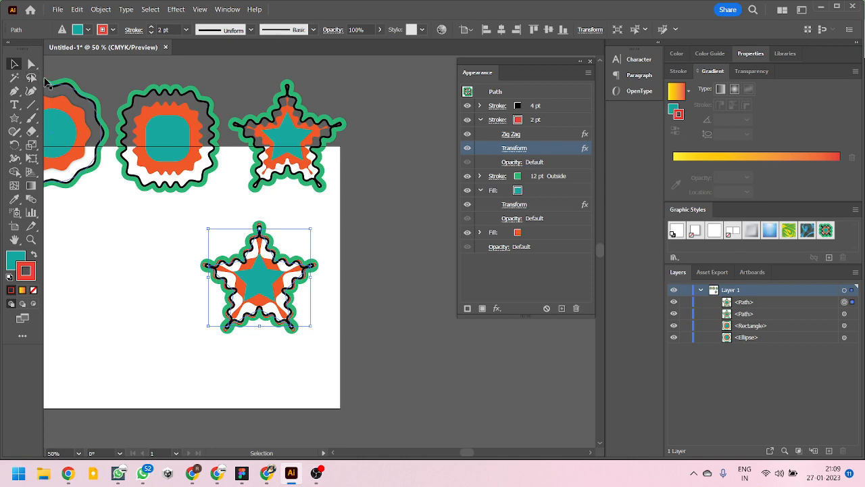
key(a)
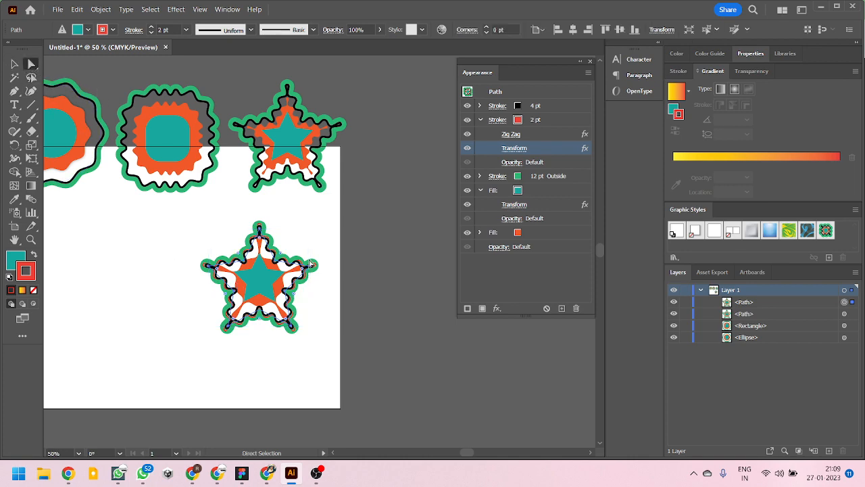
scroll(265, 291, up, 3)
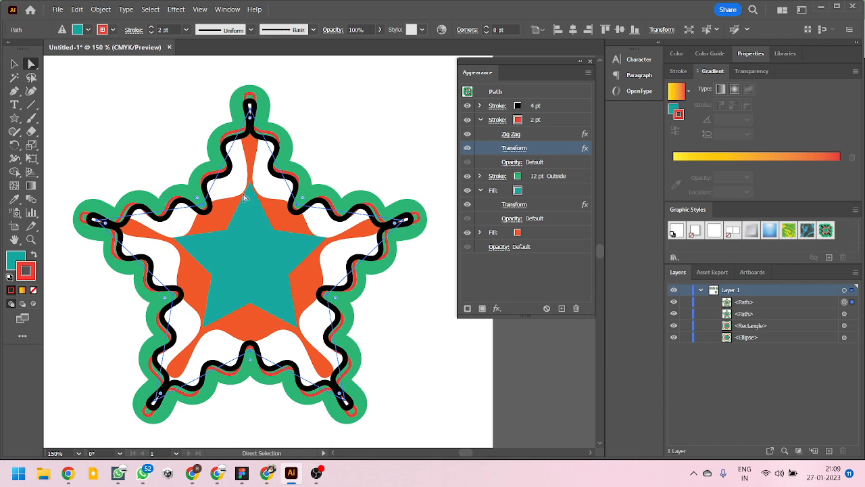
scroll(301, 197, down, 4)
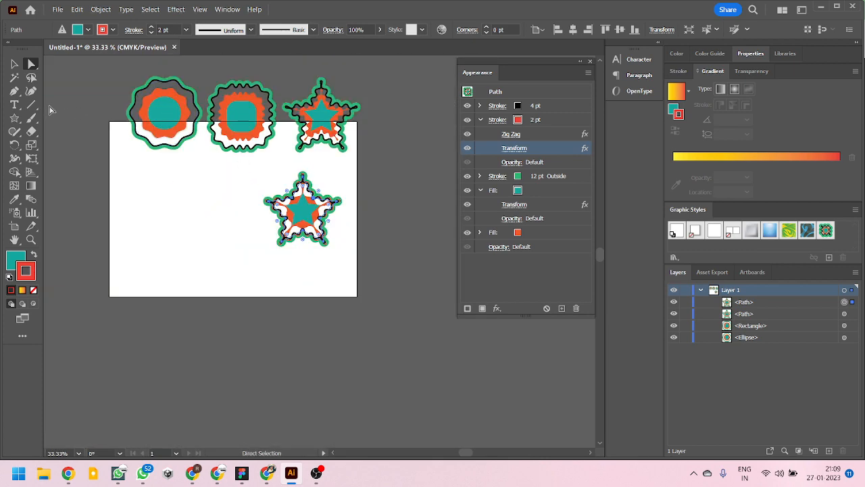
click(15, 64)
click(51, 115)
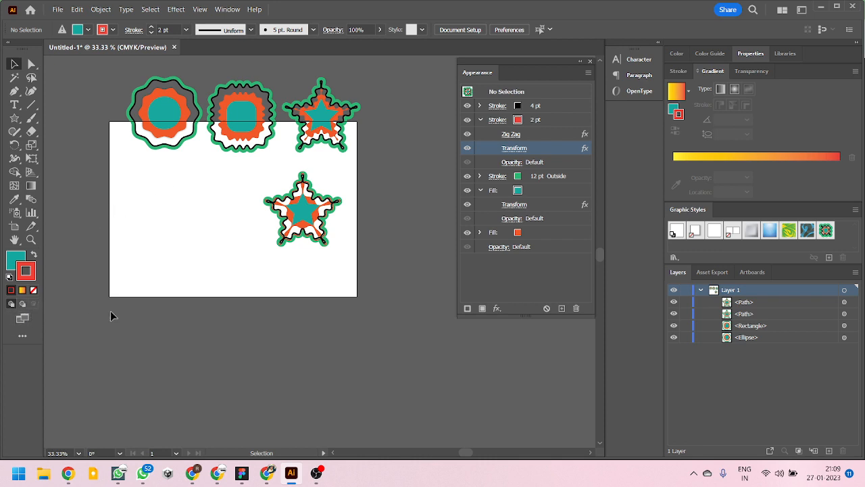
- Restore the default white fill and 1 pt black stroke and draw a tilted five-pointed star in the artboard's upper-left area
key(d)
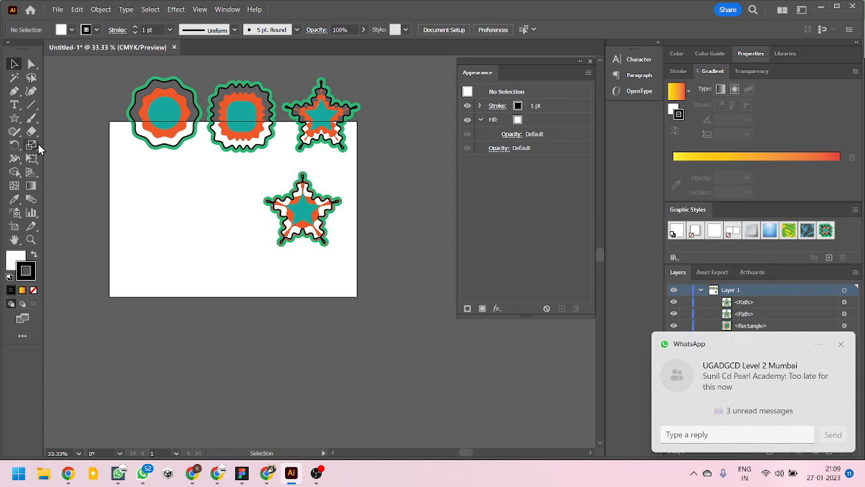
click(14, 118)
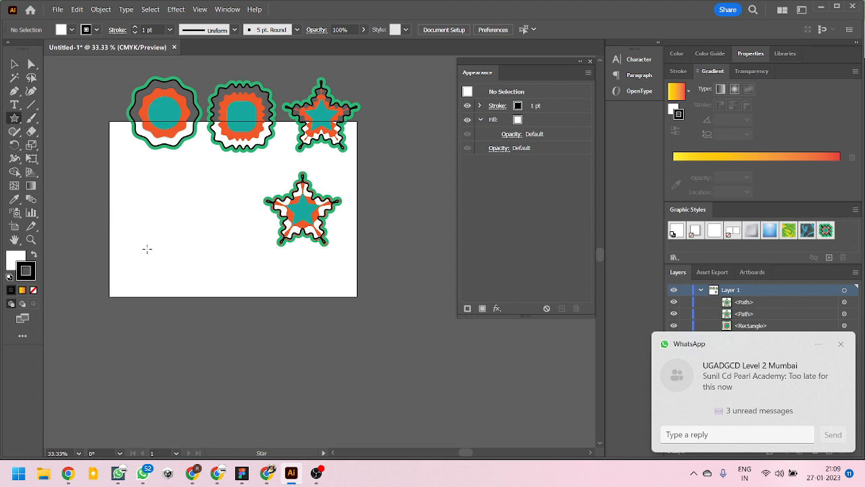
drag(146, 180, 182, 201)
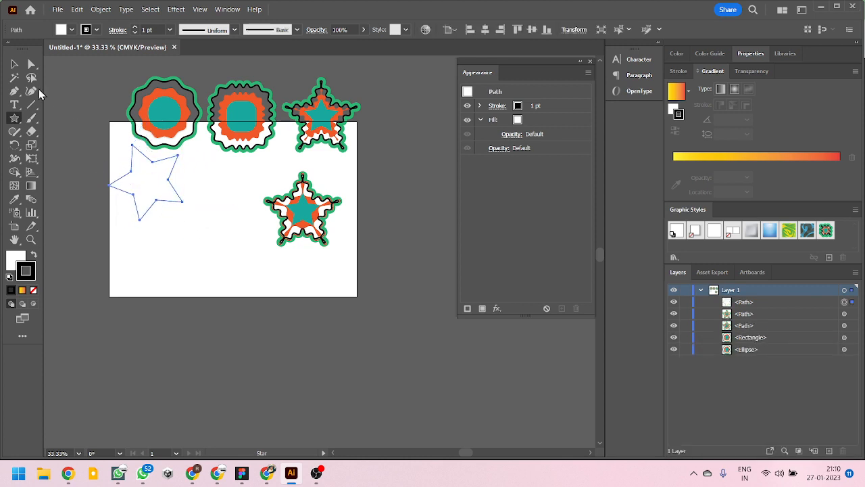
- Move the new plain star slightly down and to the right on the artboard, keeping it selected
click(15, 63)
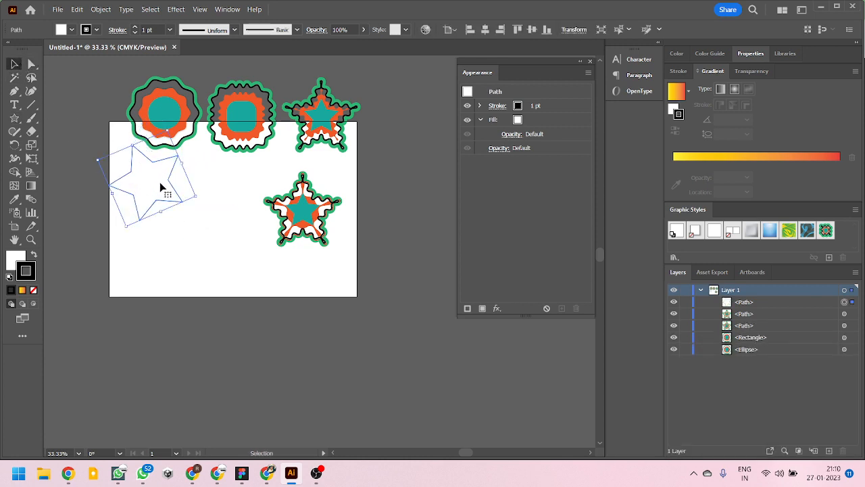
drag(159, 182, 169, 209)
click(184, 274)
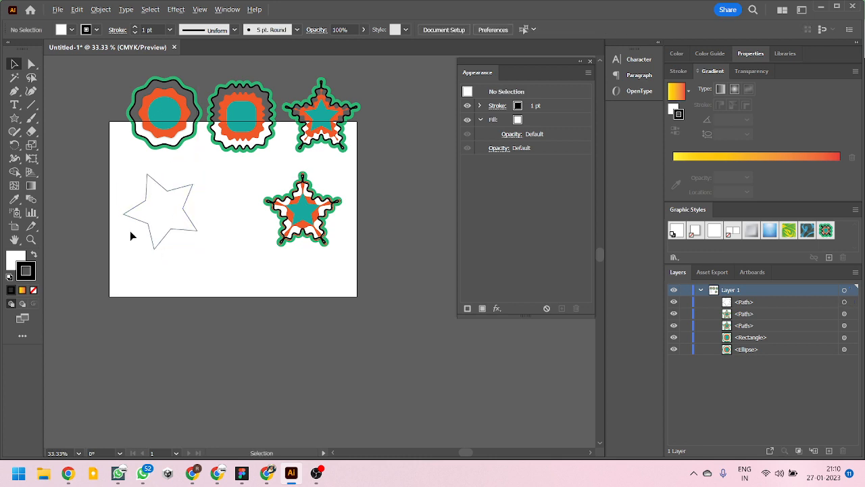
scroll(129, 230, up, 2)
mouse_move(203, 187)
mouse_down()
mouse_move(234, 207)
mouse_move(210, 189)
mouse_up()
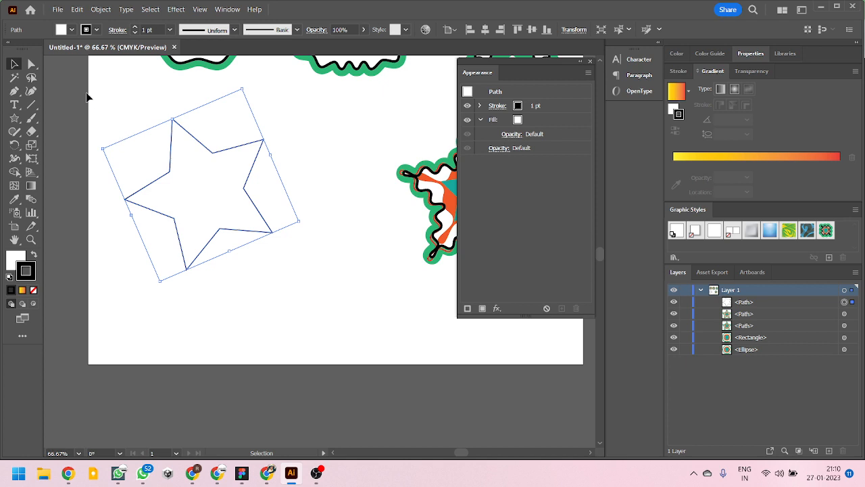
- Round the tips and inner corners of the plain star with its live corner widgets
click(31, 63)
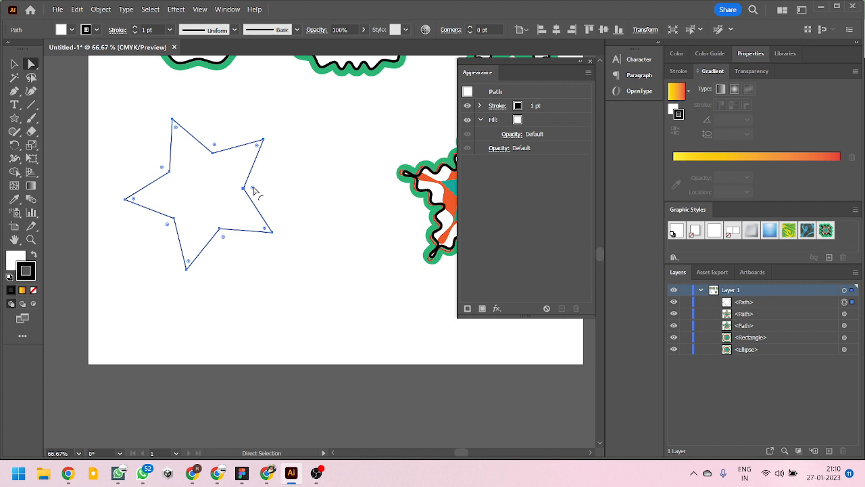
mouse_move(253, 192)
mouse_down()
mouse_move(267, 187)
mouse_move(246, 185)
mouse_up()
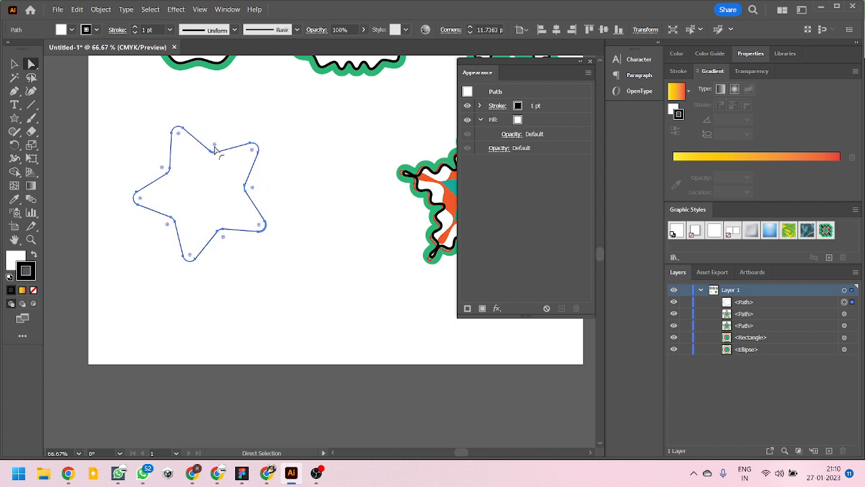
mouse_move(215, 144)
mouse_down()
mouse_move(213, 135)
mouse_move(213, 158)
mouse_move(216, 142)
mouse_up()
- Round all corners of the decorated duplicate star to a radius of about 13.4 pt, deselect it and inspect the effects up close
drag(327, 198, 171, 231)
click(300, 224)
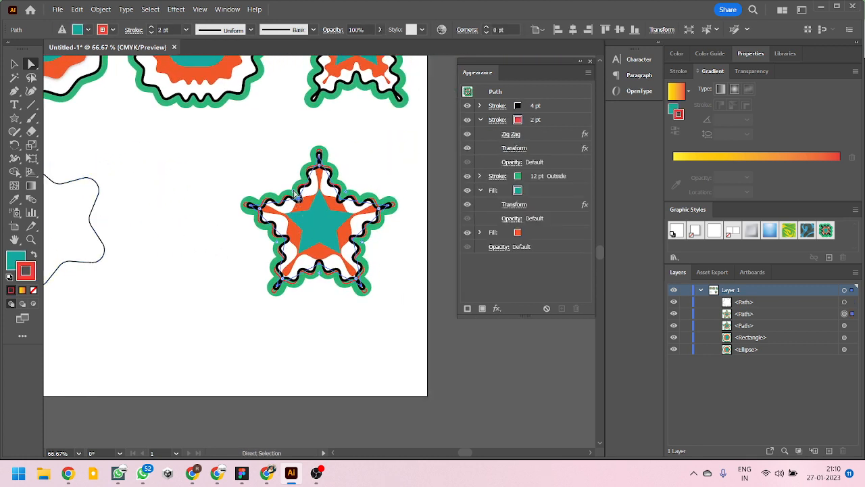
mouse_move(294, 193)
mouse_down()
mouse_move(288, 181)
mouse_move(298, 197)
mouse_up()
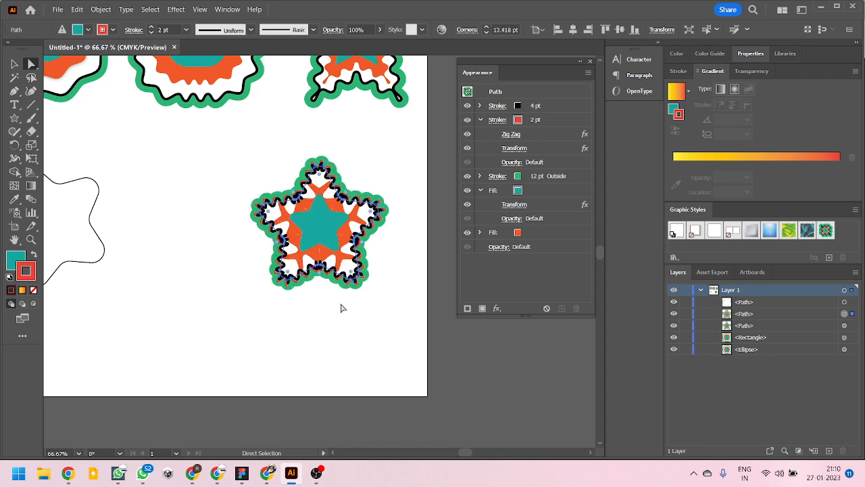
click(356, 323)
scroll(375, 243, up, 3)
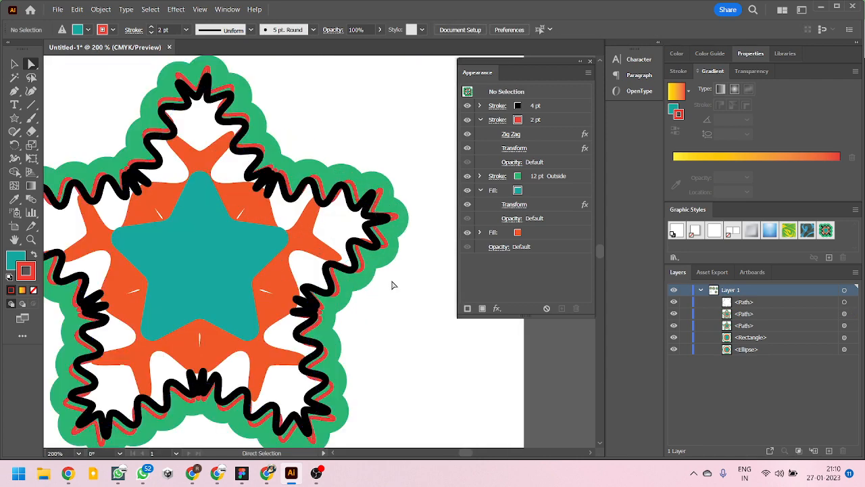
scroll(394, 234, down, 3)
scroll(317, 236, up, 1)
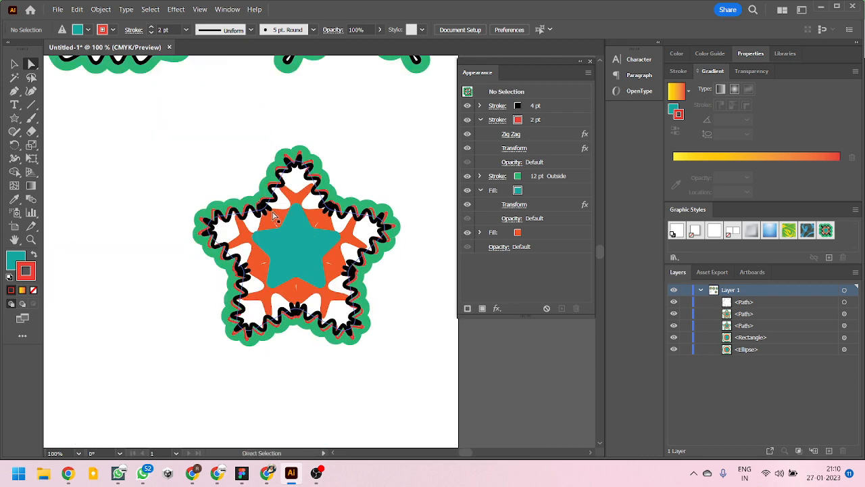
scroll(270, 206, down, 3)
scroll(226, 192, up, 1)
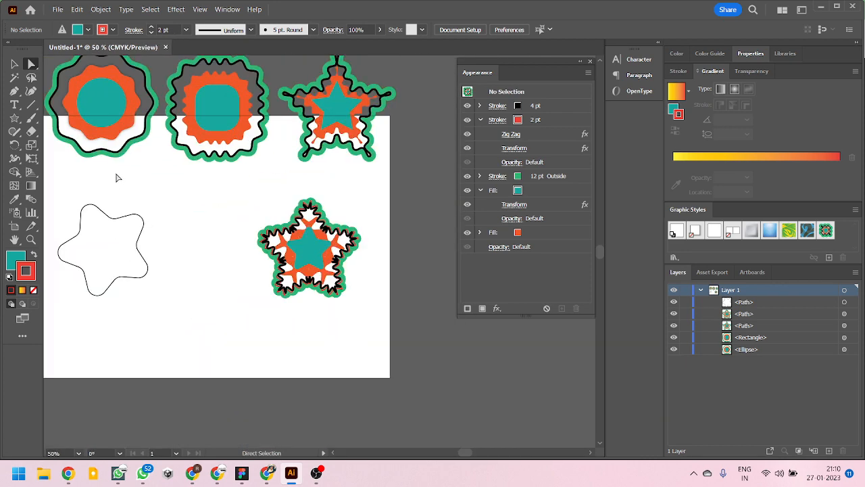
- Try to reshape the decorated ellipse by moving its lower path control with Direct Selection, and undo the change
click(124, 132)
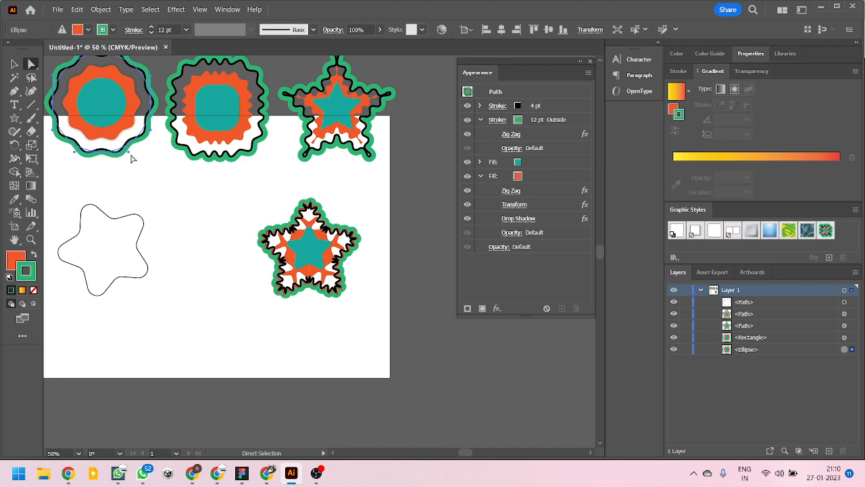
mouse_move(128, 153)
mouse_down()
mouse_move(116, 193)
mouse_move(141, 142)
mouse_move(190, 216)
mouse_move(163, 151)
mouse_up()
key(z)
key(ctrl+z)
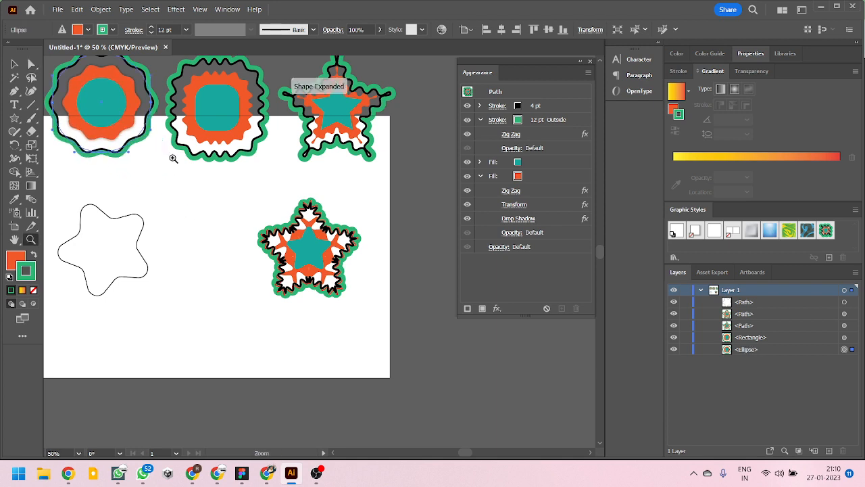
alt+click(226, 183)
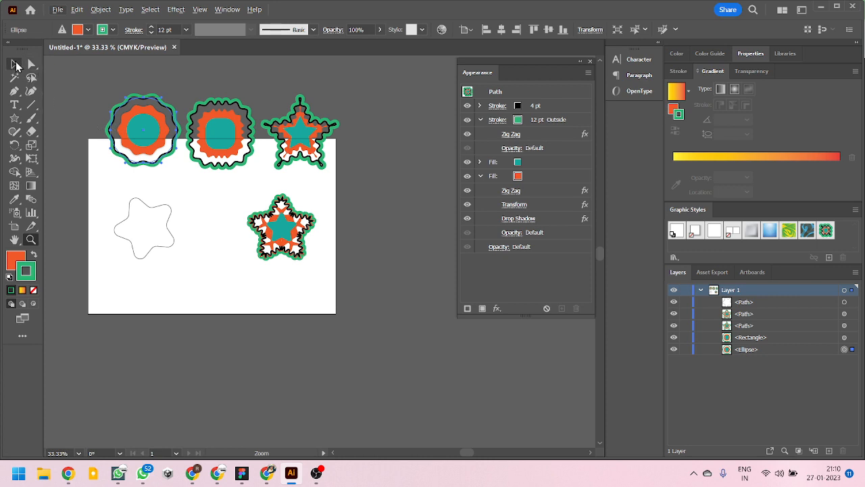
click(15, 64)
scroll(187, 163, down, 2)
scroll(223, 135, up, 2)
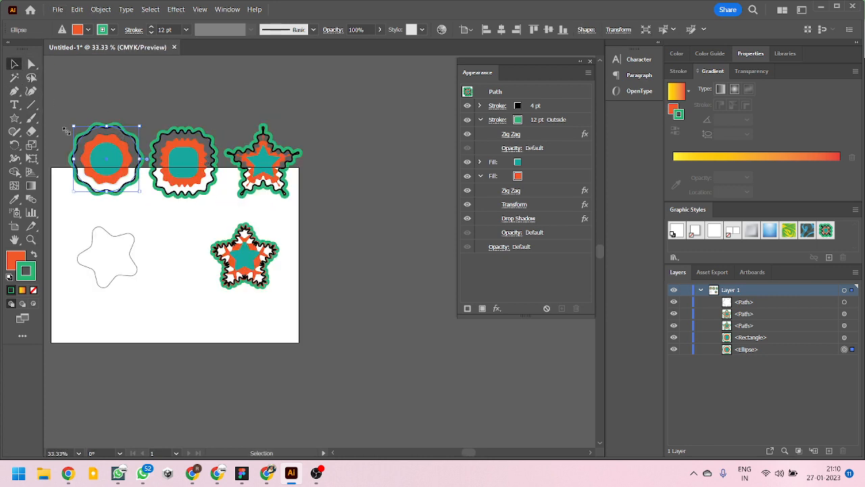
click(15, 120)
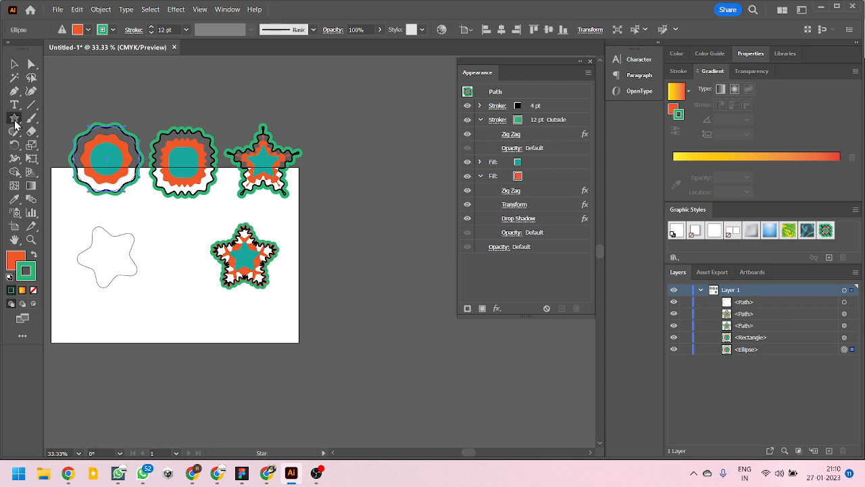
click(14, 120)
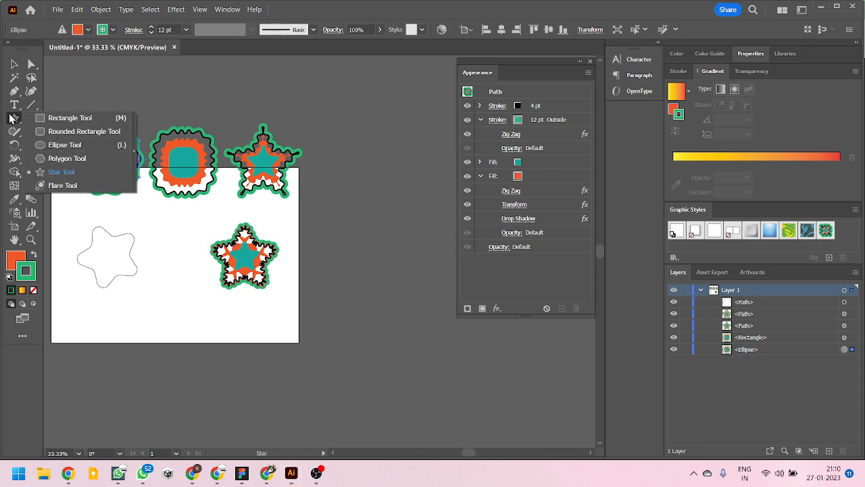
- Draw a closed, curved freeform shape with five anchor points in the empty area beside the artboard using the Pen tool
click(14, 91)
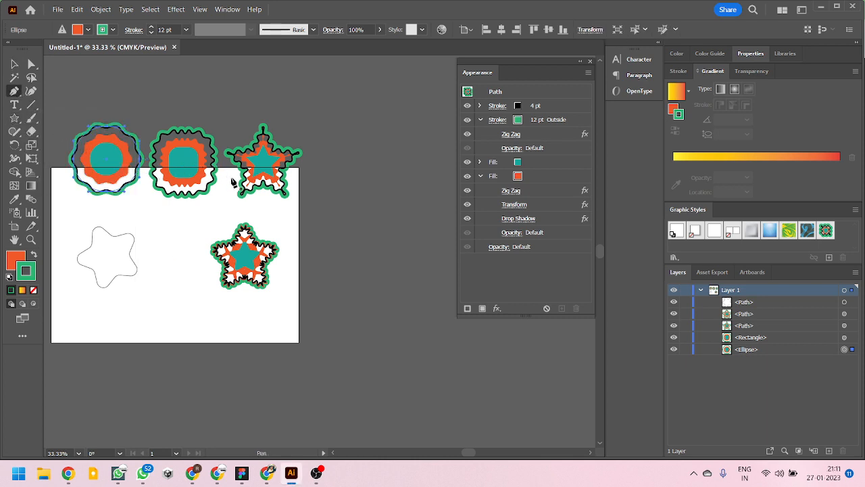
scroll(309, 206, down, 2)
scroll(346, 206, up, 4)
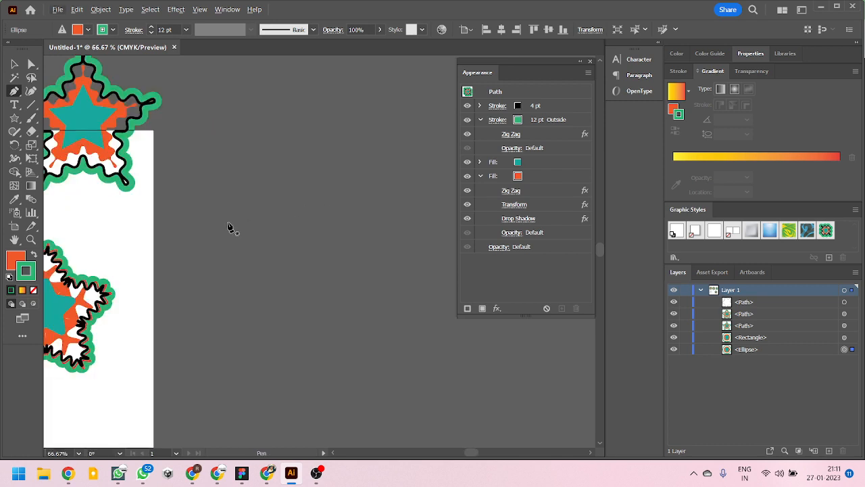
click(228, 223)
drag(271, 169, 284, 121)
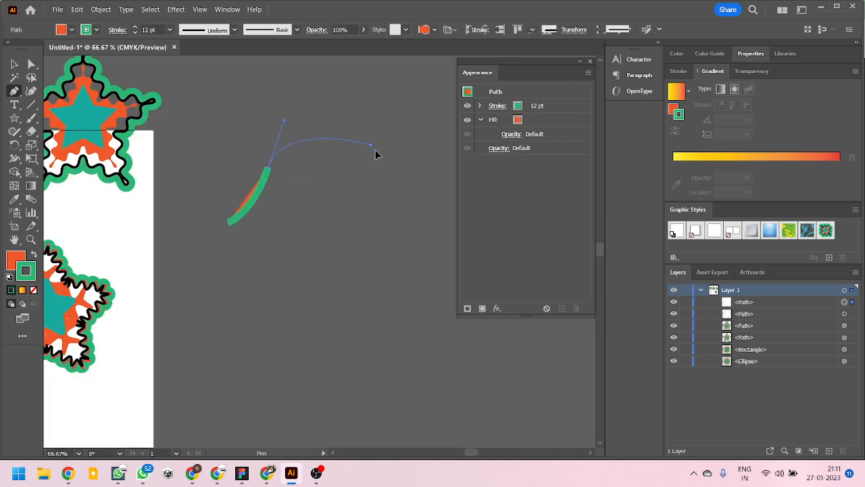
drag(371, 145, 383, 166)
drag(390, 239, 428, 268)
drag(355, 350, 315, 356)
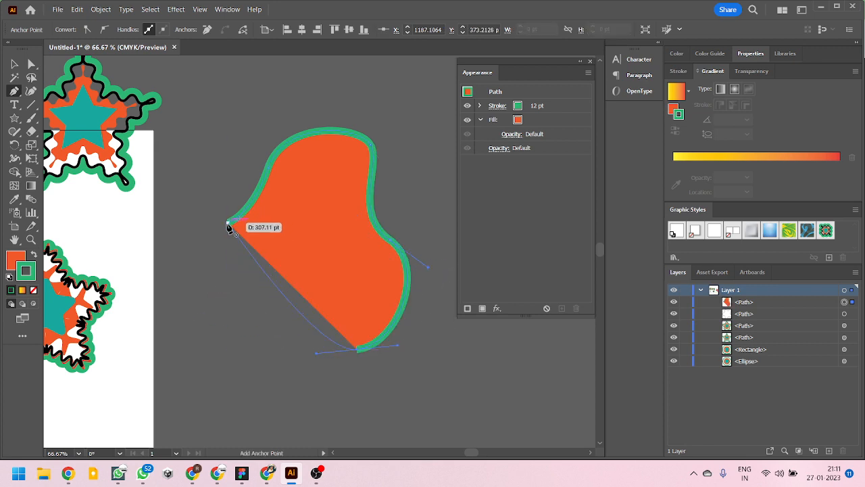
drag(228, 223, 291, 121)
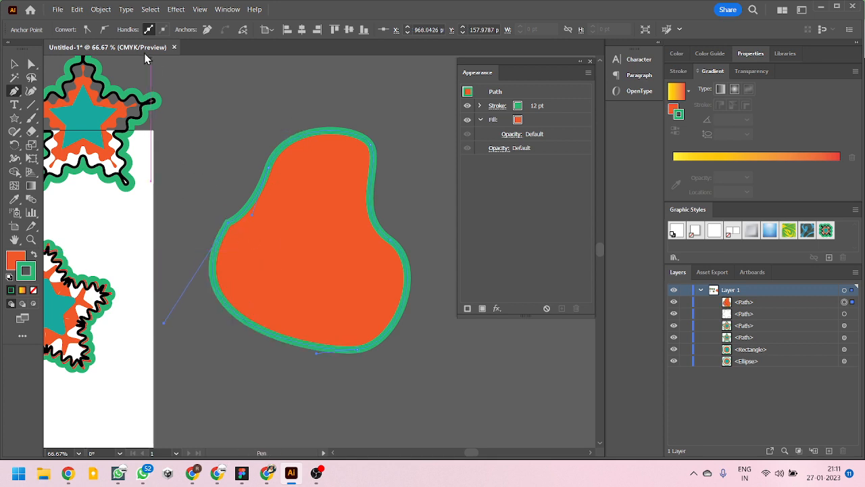
- Smooth the freeform shape's closing anchor point and lengthen the bottom anchor's handle so the lower edge bulges outward
click(104, 29)
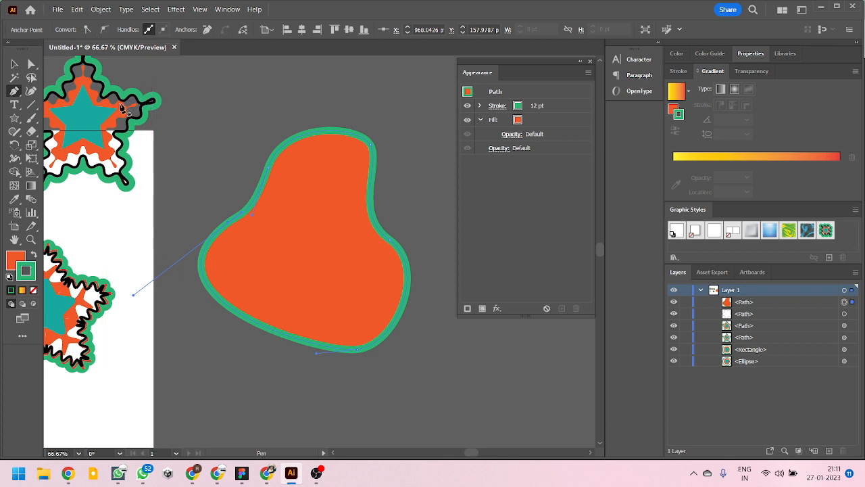
key(a)
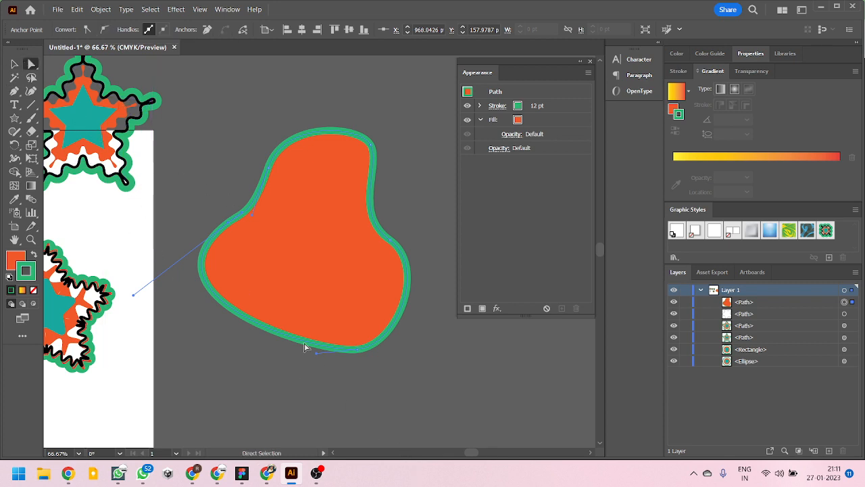
drag(317, 357, 291, 408)
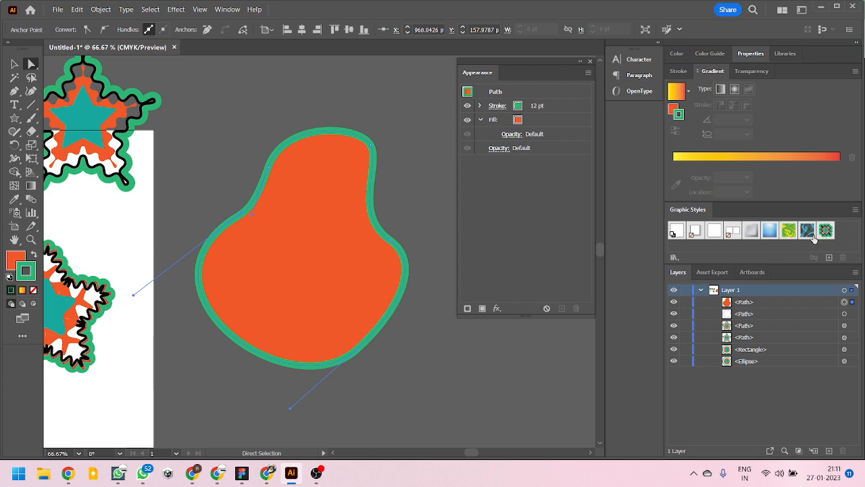
- Apply the saved green, black, orange and teal graphic style to the freeform shape and deselect it
click(825, 231)
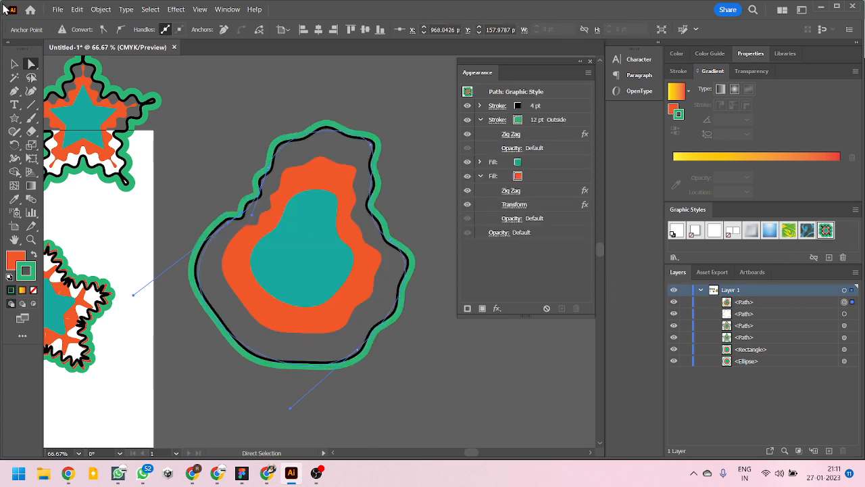
key(v)
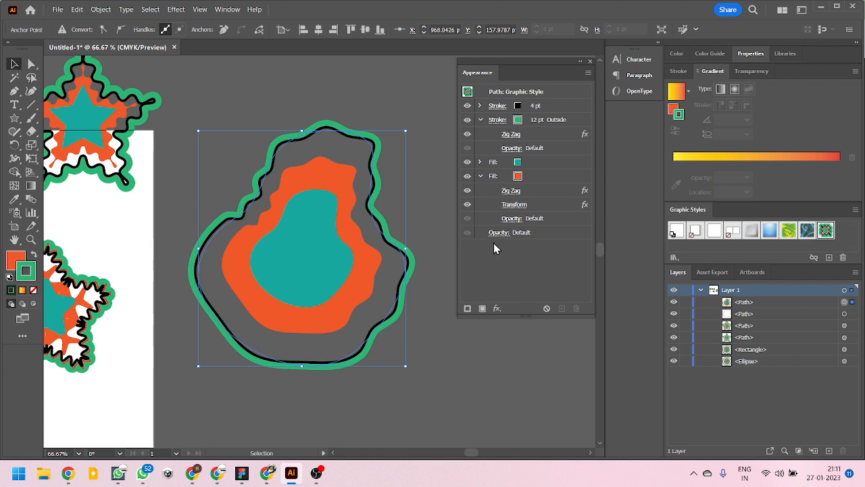
click(443, 214)
- Delete the styled freeform shape beside the artboard
scroll(403, 240, down, 2)
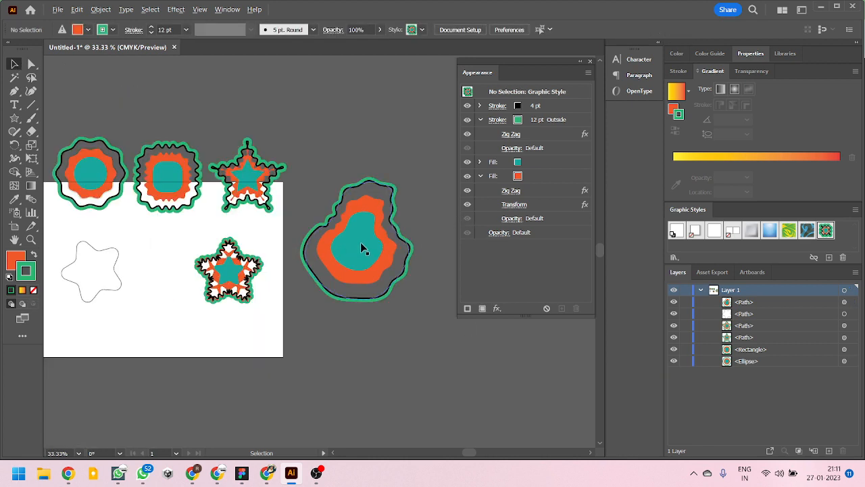
scroll(363, 243, down, 1)
drag(331, 252, 333, 155)
key(Delete)
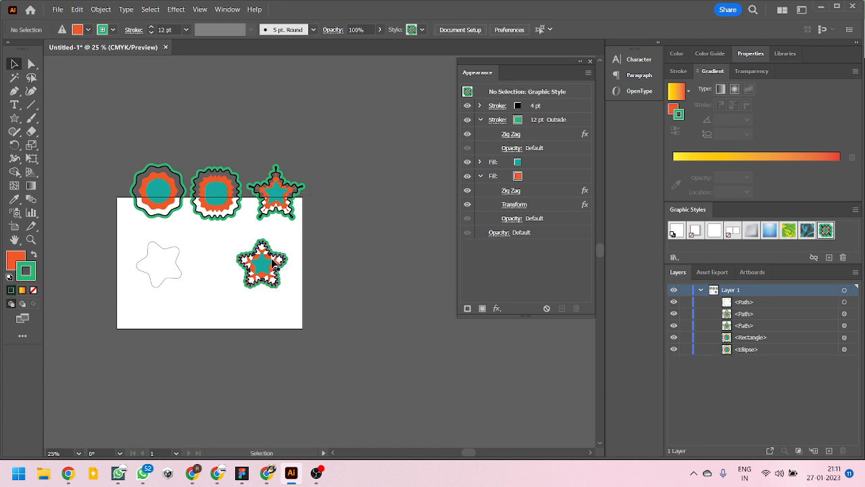
- Move the decorated rounded star to the right end of the row of styled shapes, and place the plain star above the row
drag(274, 261, 344, 181)
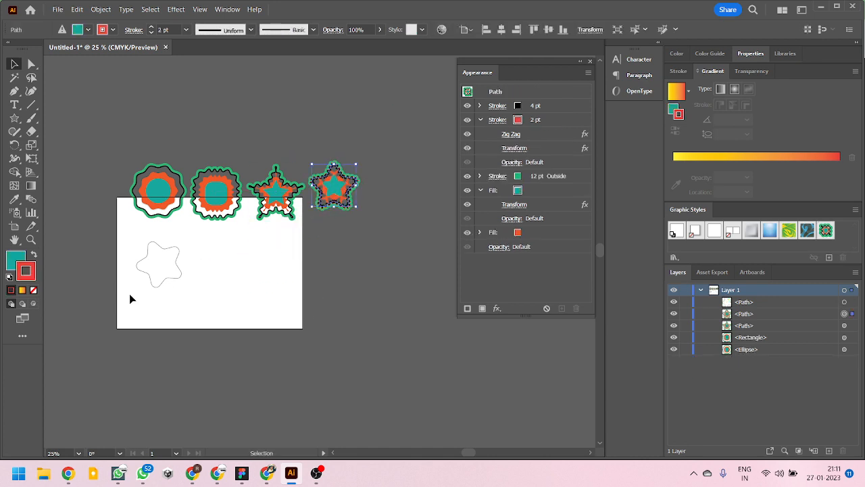
drag(166, 280, 301, 153)
scroll(219, 225, up, 1)
scroll(235, 224, down, 1)
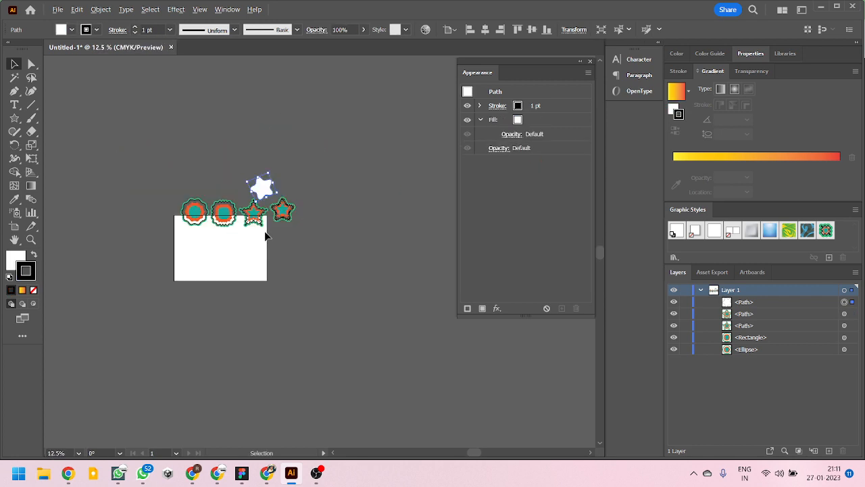
scroll(299, 230, up, 1)
scroll(330, 249, up, 3)
scroll(290, 253, down, 3)
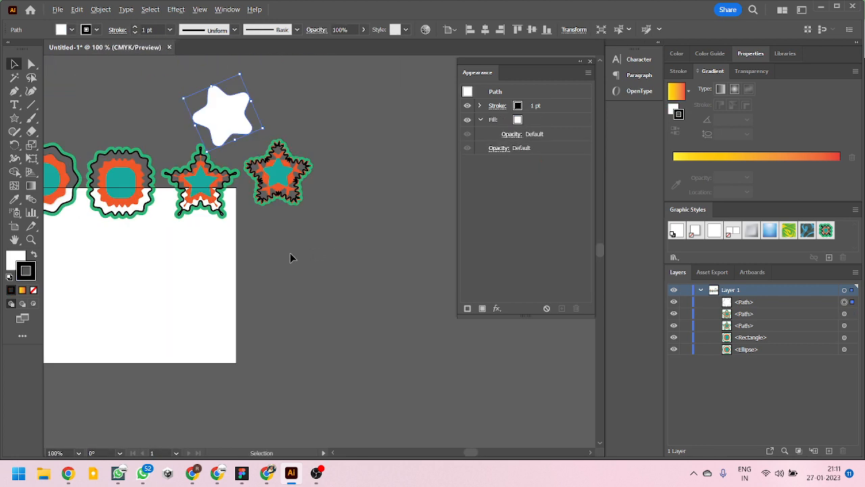
drag(217, 266, 307, 250)
scroll(255, 257, up, 1)
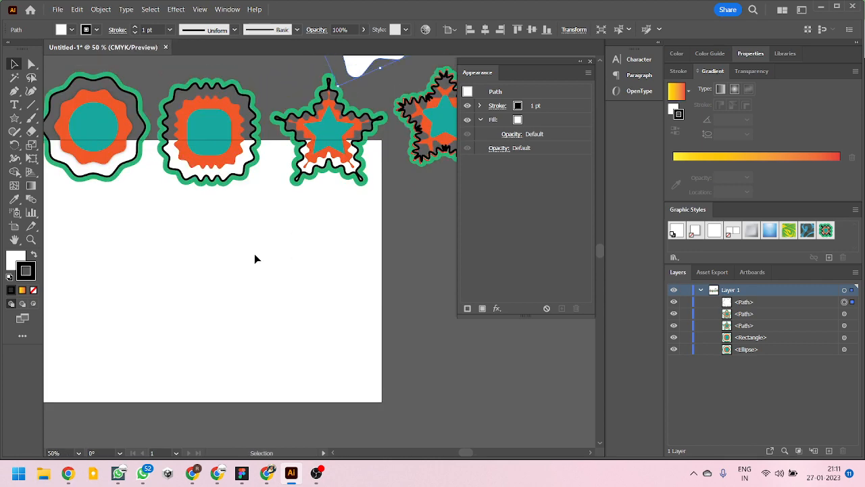
scroll(293, 247, down, 1)
scroll(290, 246, up, 2)
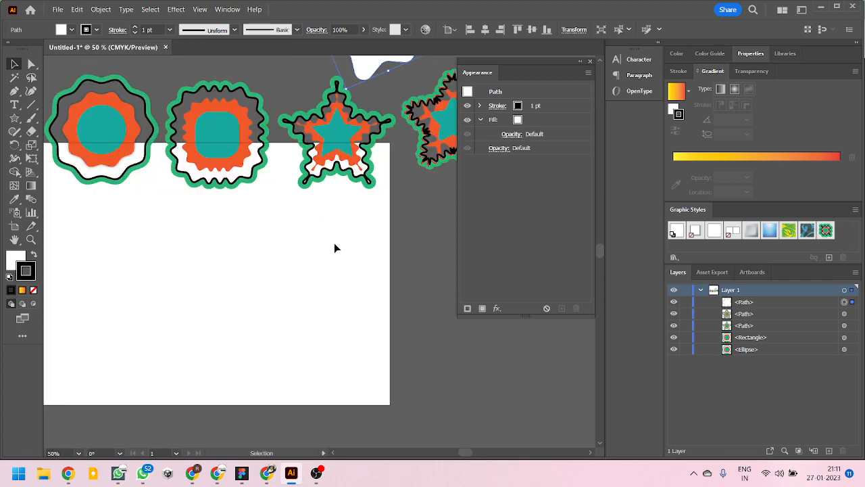
scroll(338, 253, down, 1)
scroll(334, 250, up, 1)
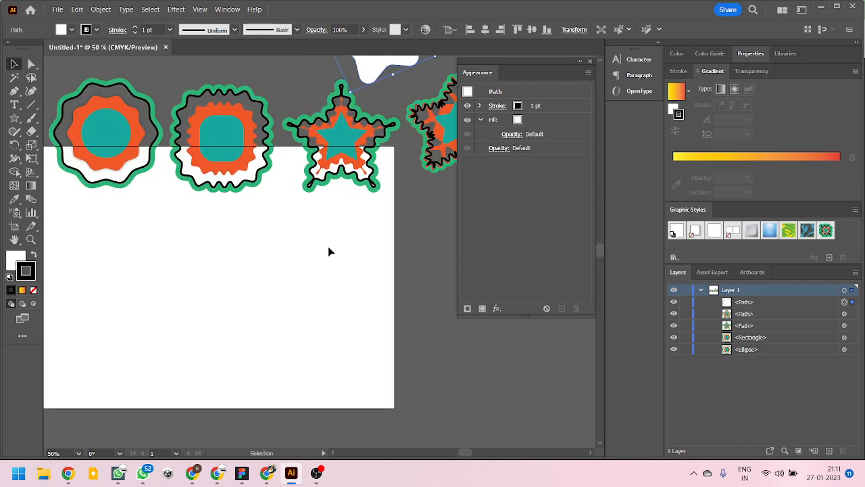
scroll(328, 246, up, 3)
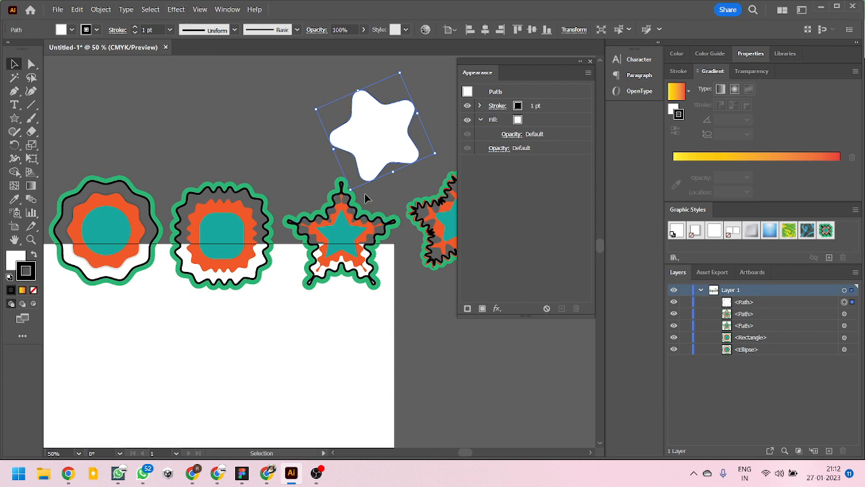
click(499, 308)
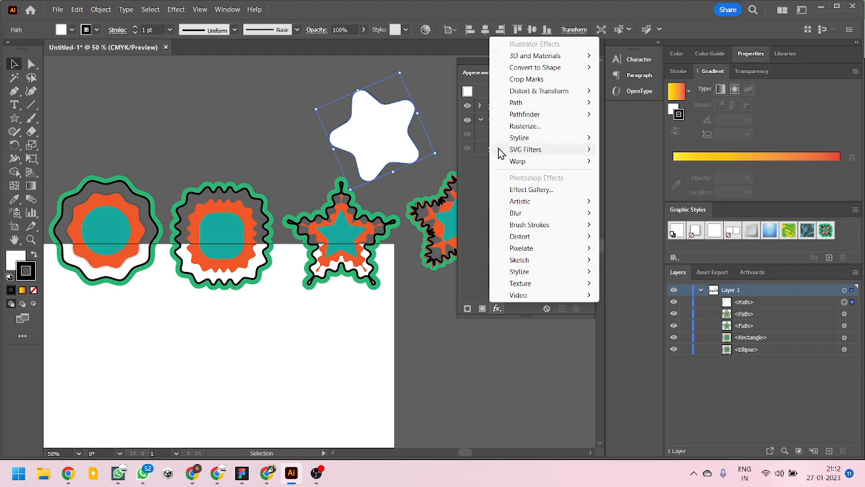
click(473, 215)
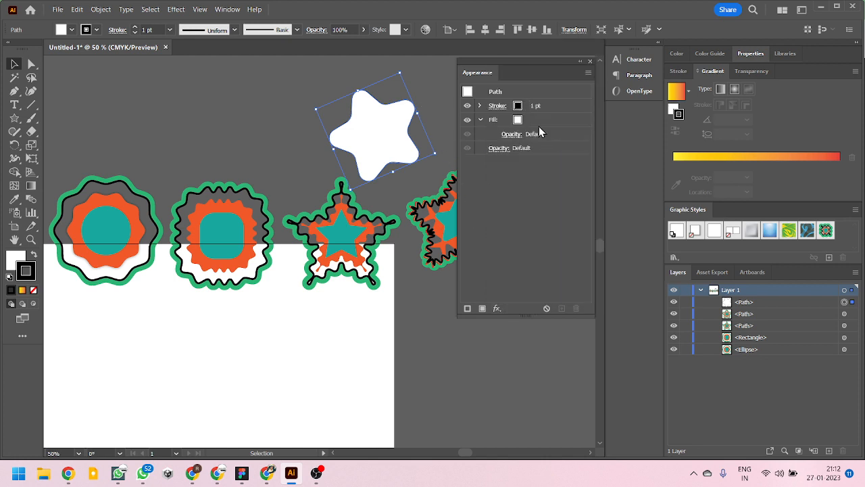
click(539, 132)
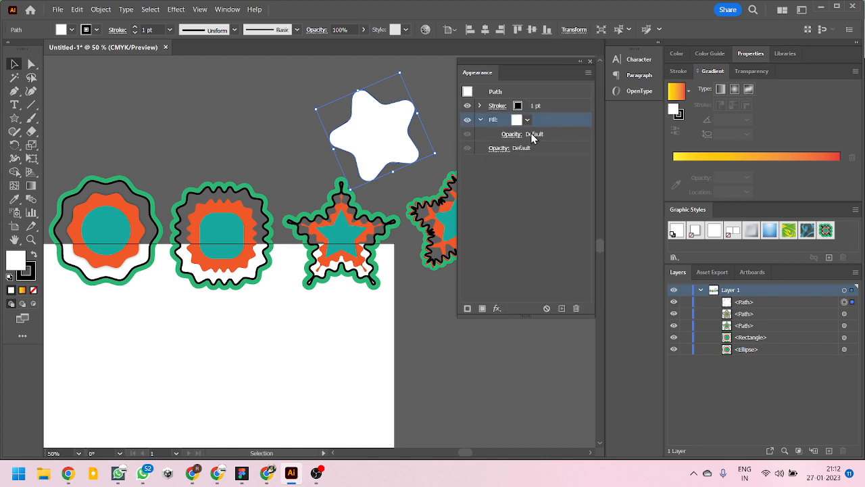
click(498, 308)
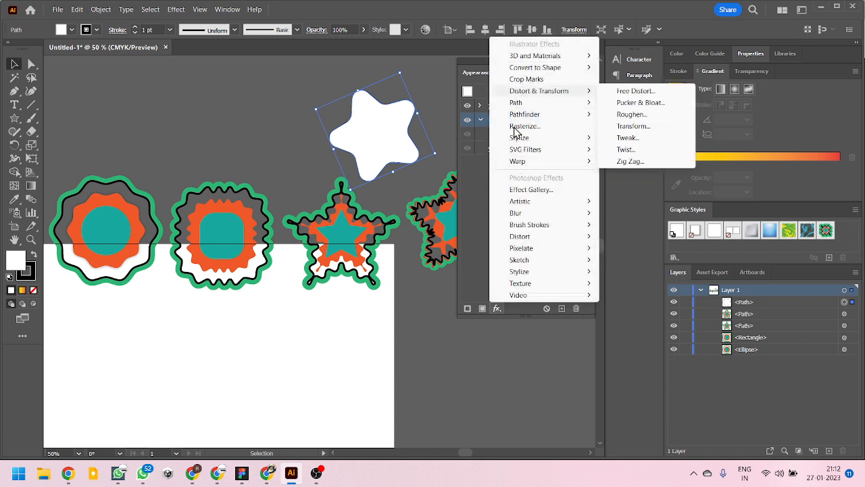
click(476, 215)
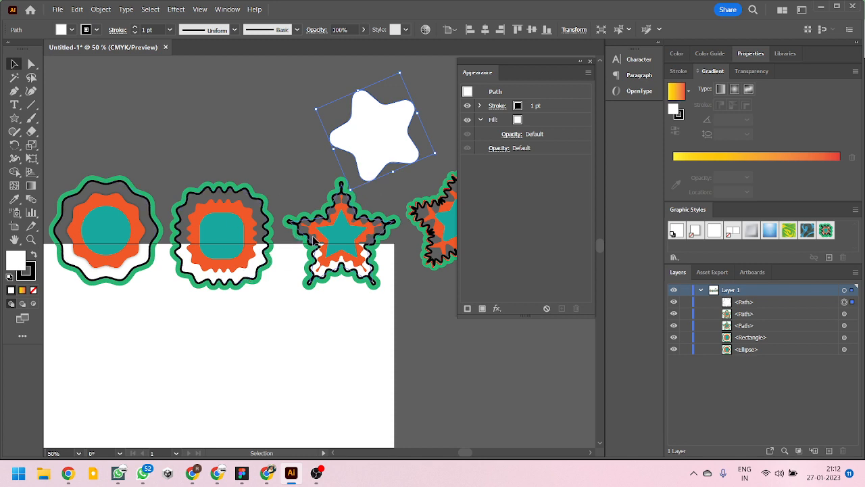
- Apply the saved green, black, orange and teal graphic style to the plain star above the row
scroll(365, 247, down, 2)
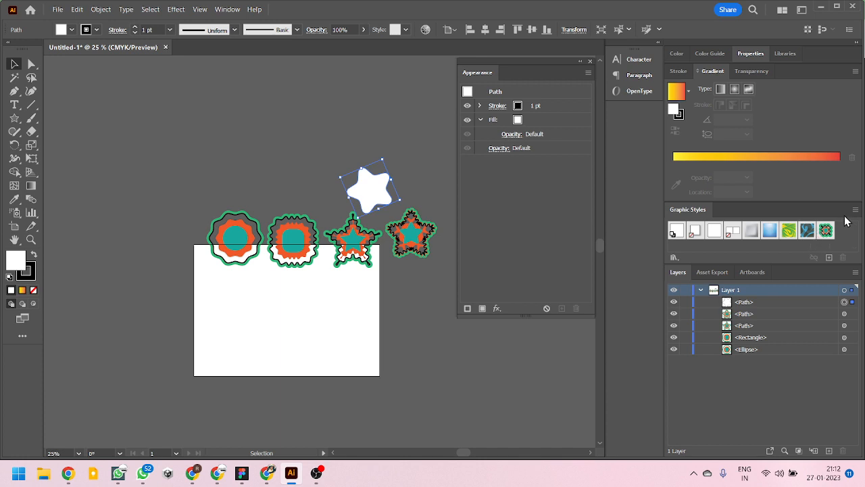
click(830, 230)
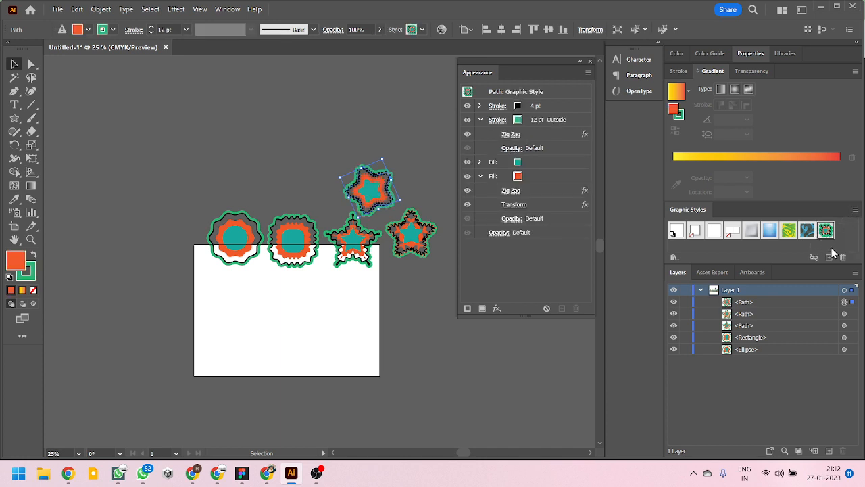
click(855, 210)
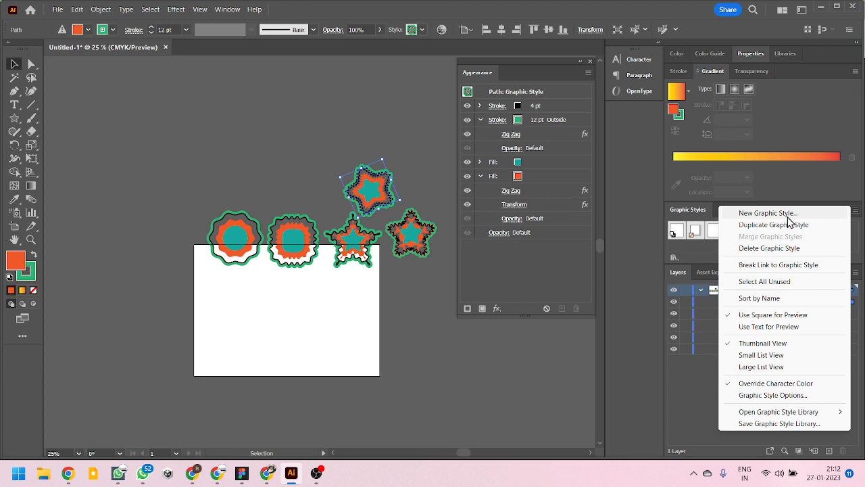
click(767, 214)
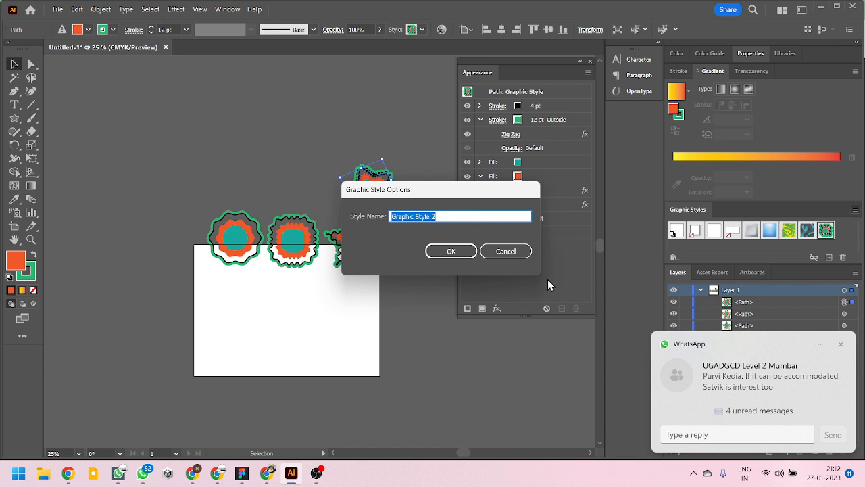
click(842, 346)
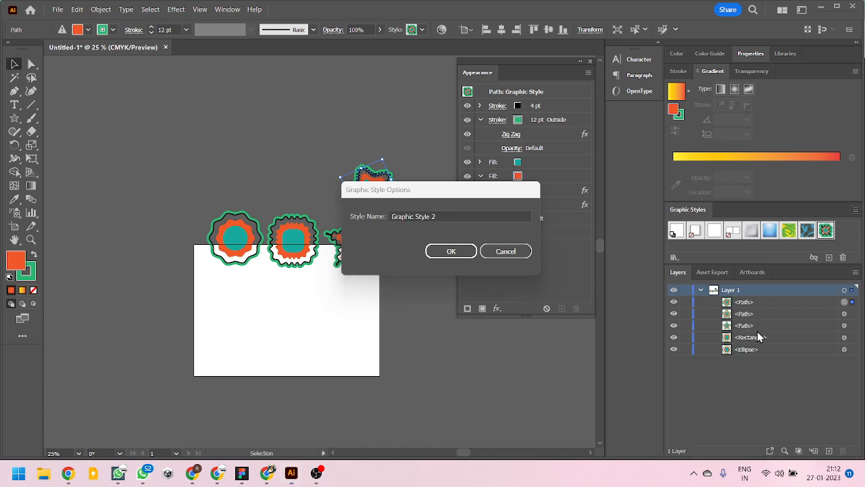
click(465, 214)
key(ctrl+a)
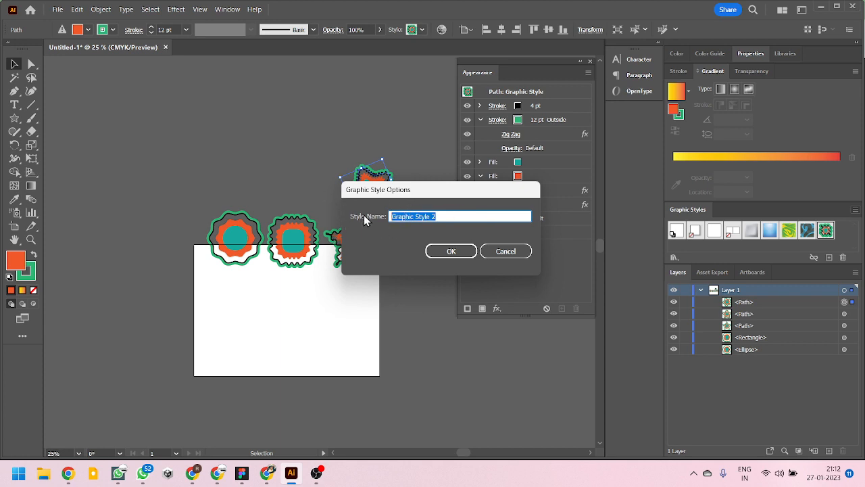
drag(410, 189, 405, 172)
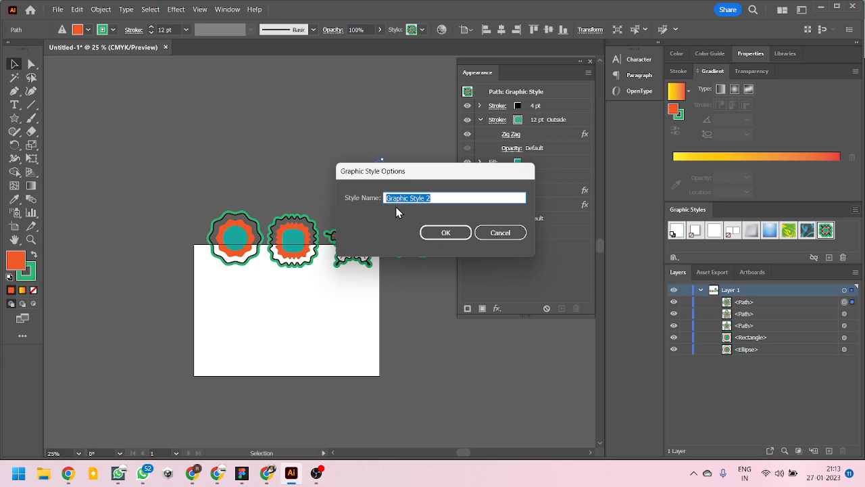
click(506, 237)
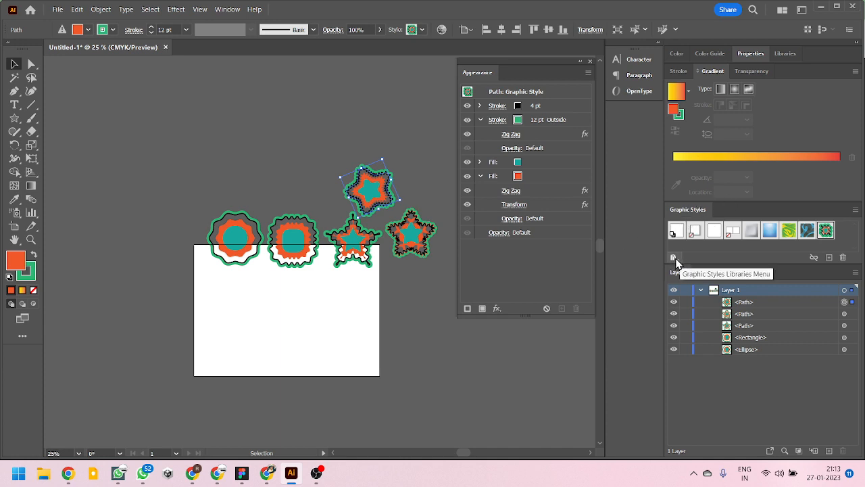
- Open the Type Effects graphic style library and enlarge it so that all its styles are visible
click(675, 258)
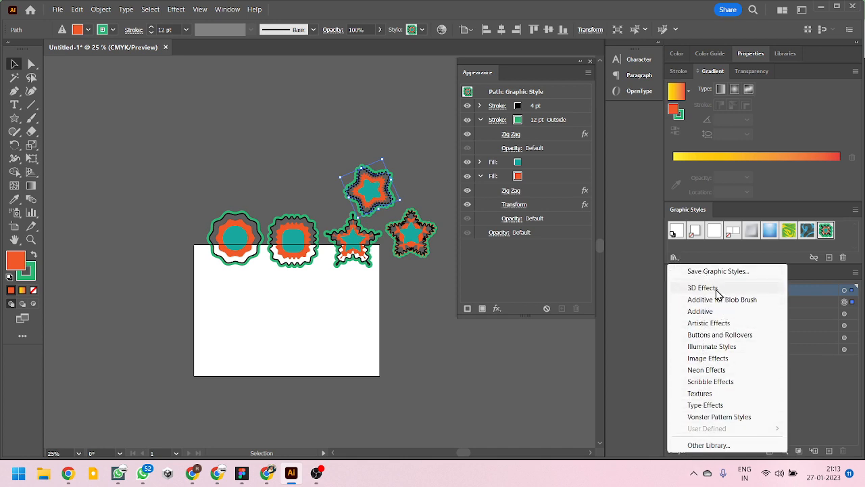
click(716, 405)
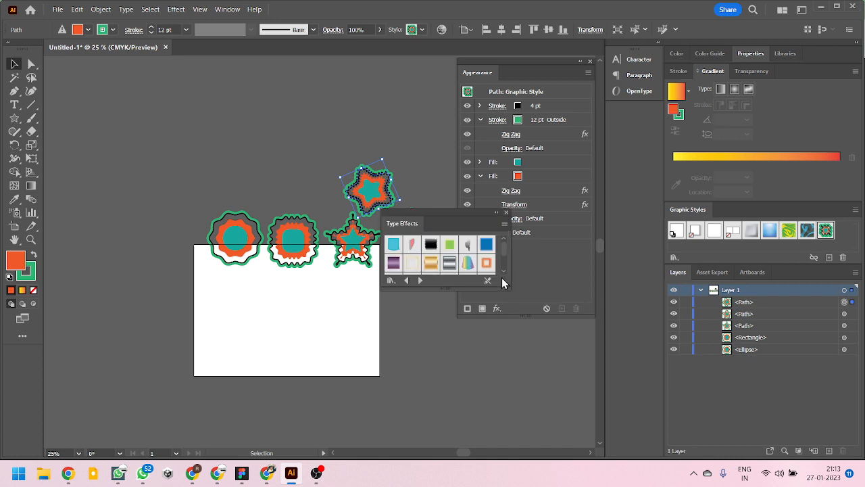
drag(506, 284, 569, 347)
drag(486, 223, 538, 219)
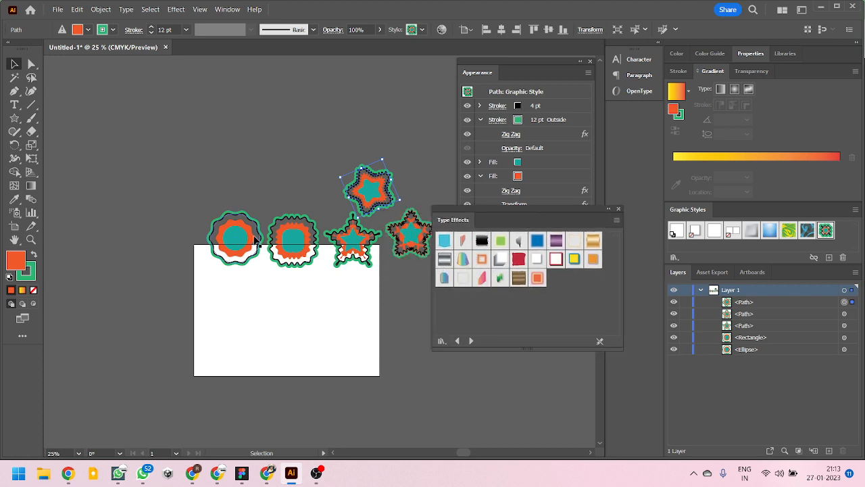
- Add the point text "Effects" on the artboard below the styled shapes at 56 pt
click(13, 105)
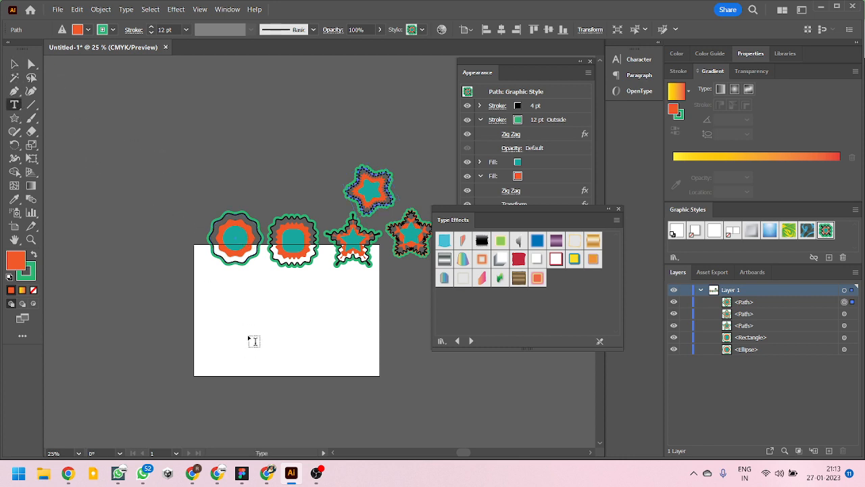
click(262, 303)
text(E)
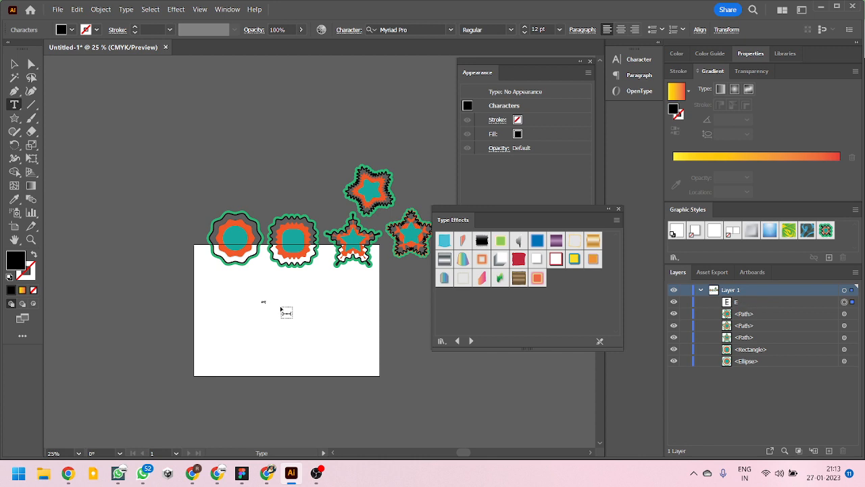
key(ctrl+a)
key(ctrl+shift+period)
key(ctrl+shift+period)
key(ctrl+shift+period)
key(ctrl+shift+period)
key(ctrl+shift+period)
key(ctrl+shift+period)
key(ctrl+shift+period)
key(ctrl+shift+period)
key(ctrl+shift+period)
key(ctrl+shift+period)
key(ctrl+shift+period)
key(ctrl+shift+period)
key(ctrl+shift+period)
key(ctrl+shift+period)
key(ctrl+shift+period)
key(ctrl+shift+period)
key(ctrl+shift+period)
key(ctrl+shift+period)
key(ctrl+shift+period)
key(ctrl+shift+period)
key(ctrl+shift+period)
key(ctrl+shift+period)
key(ctrl+shift+period)
key(ctrl+shift+period)
key(ctrl+shift+period)
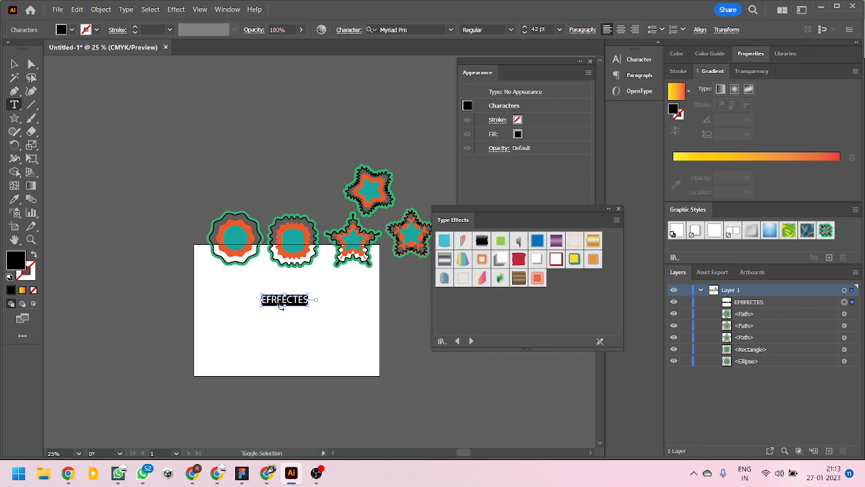
text(Effects)
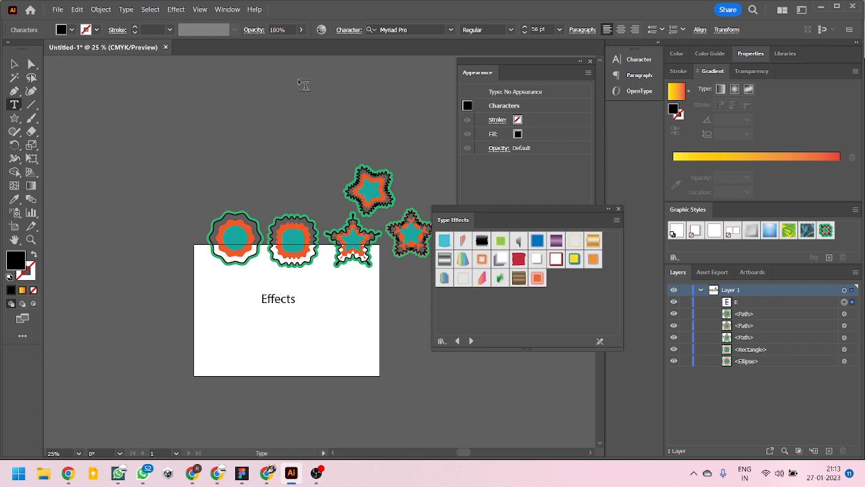
- Scale the "Effects" text up to about 179 pt, extending it to the artboard's right edge
key(ctrl+a)
click(14, 63)
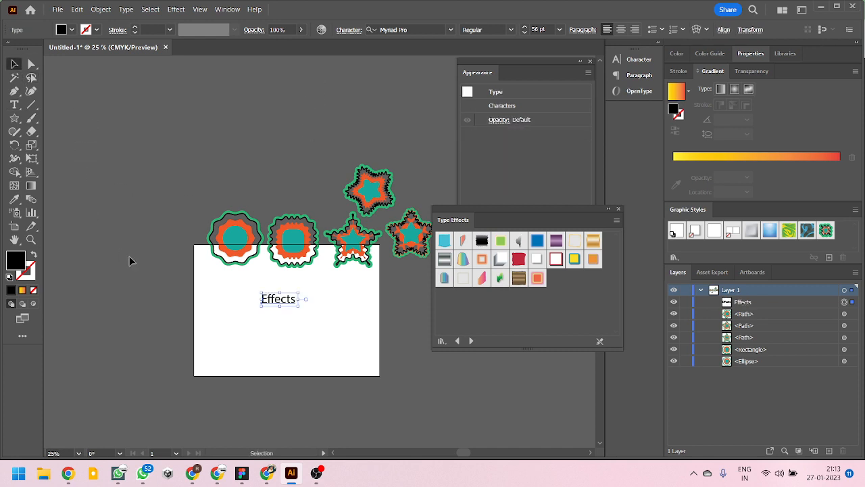
drag(298, 308, 380, 336)
- Try the Arc Lower type effect on the "Effects" text, inspect it up close and undo it
click(446, 241)
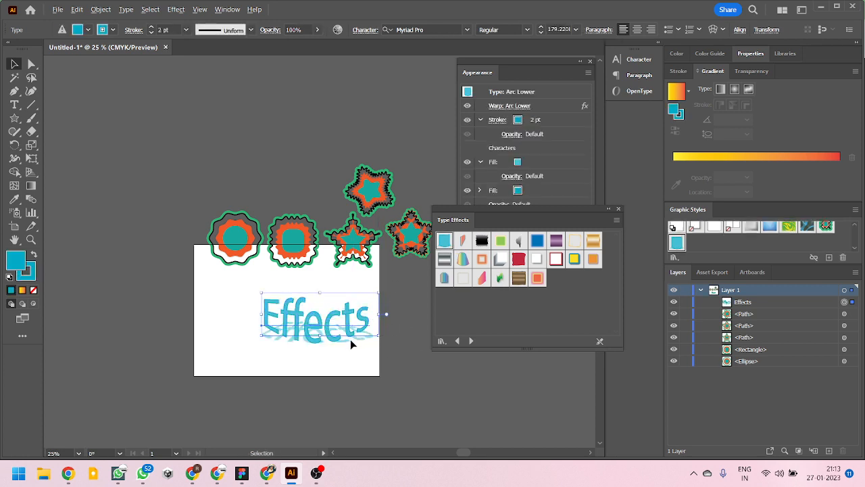
scroll(350, 339, up, 3)
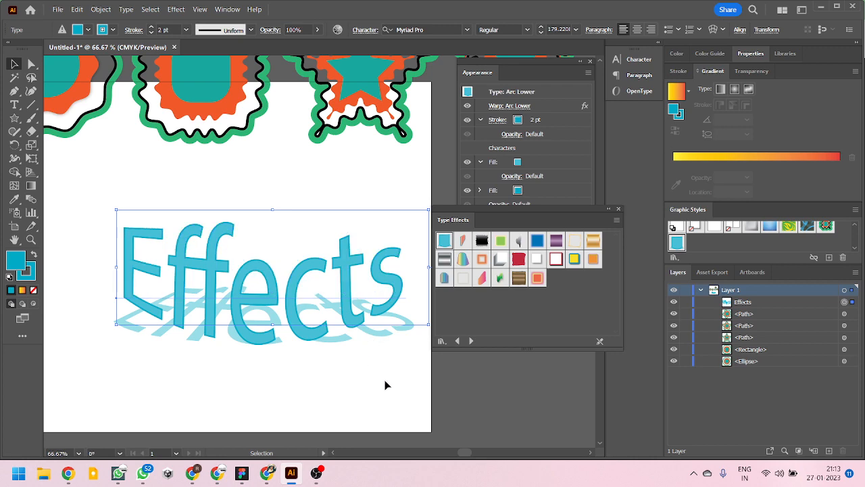
scroll(304, 348, down, 2)
key(ctrl+z)
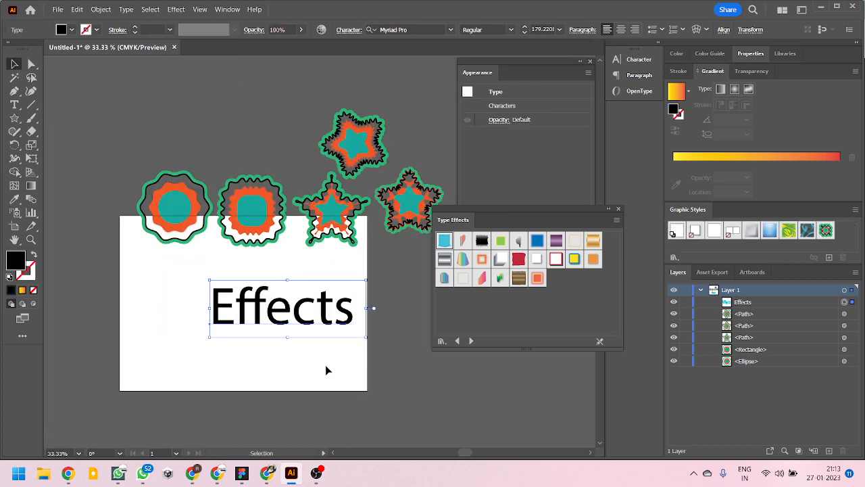
- Move the "Effects" text to the middle of the artboard's lower half
drag(287, 317, 234, 333)
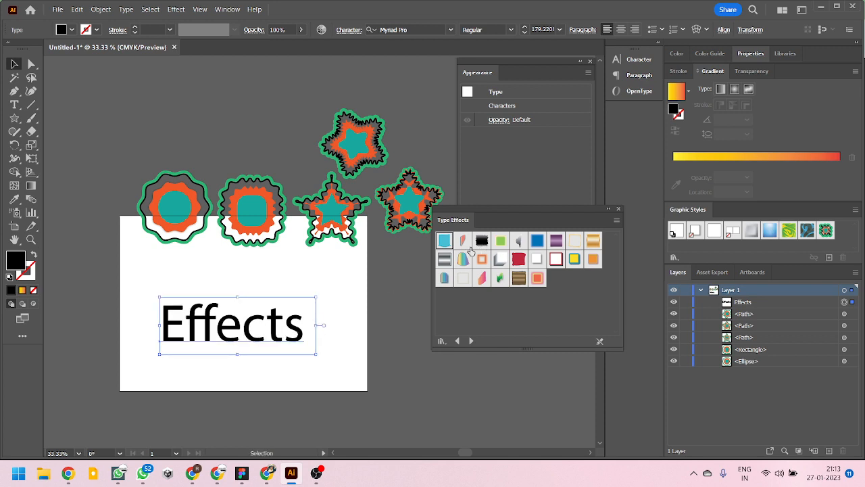
- Try the Distort and Erode type effects on the "Effects" text, undoing each one
click(463, 242)
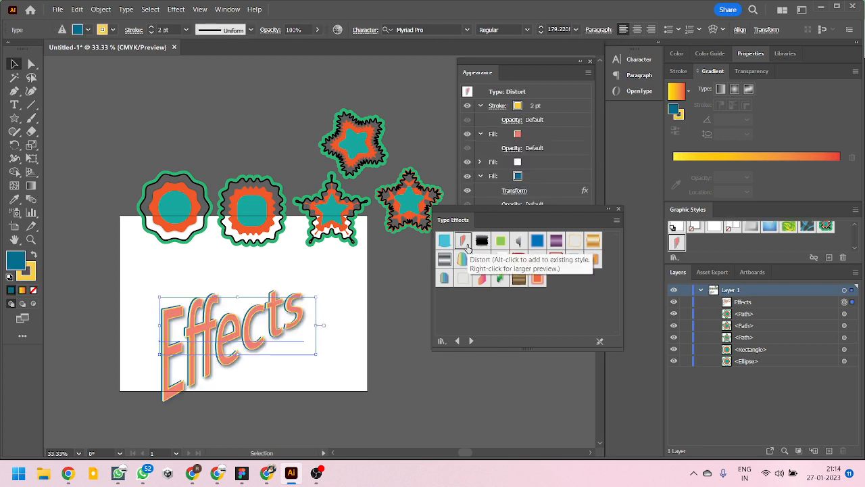
key(ctrl+z)
click(482, 240)
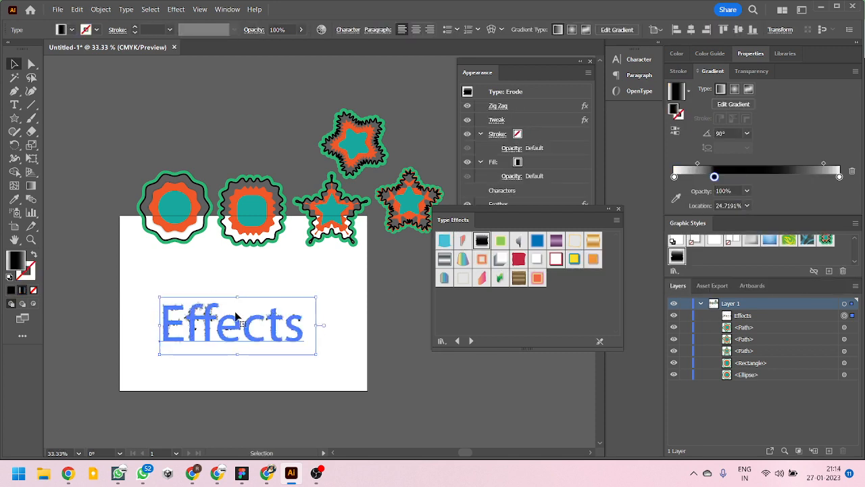
scroll(237, 318, up, 3)
scroll(248, 208, down, 1)
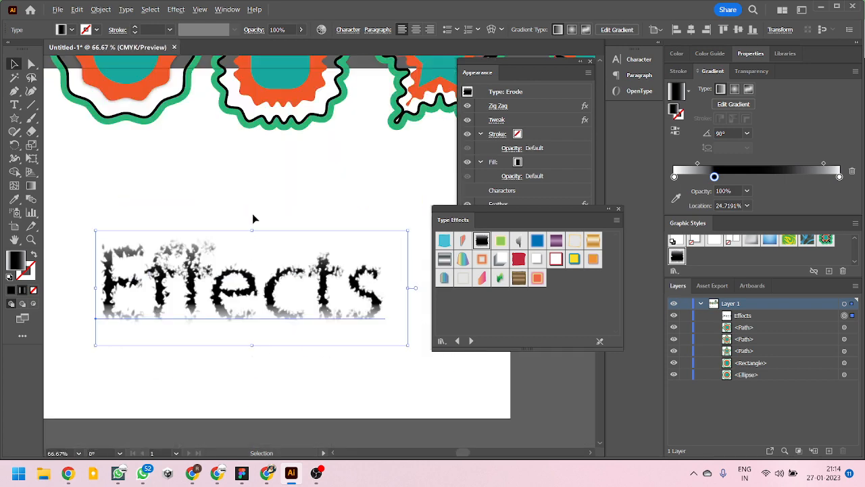
key(ctrl+z)
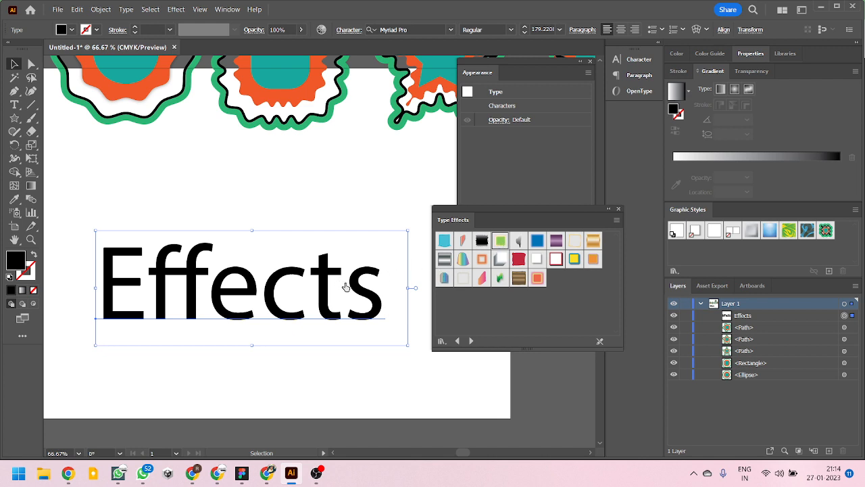
- Try the Fluorescent and the white, grey-shadowed type effects on the text, undoing each one
click(500, 240)
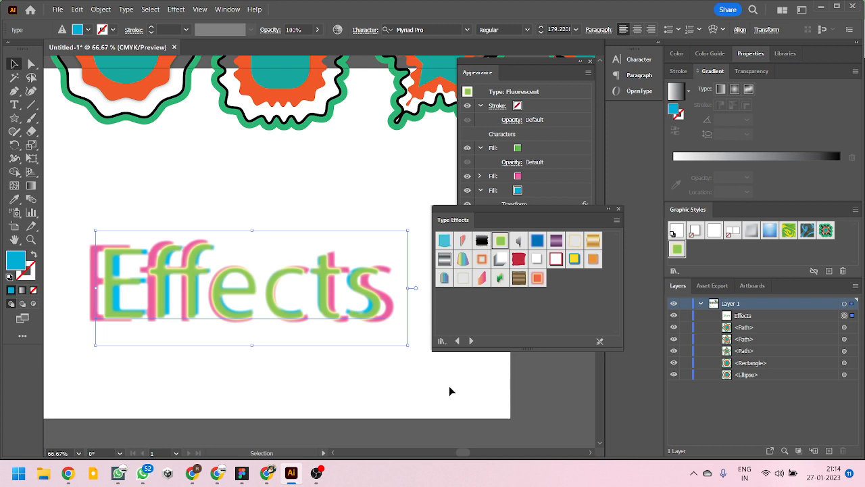
key(ctrl+z)
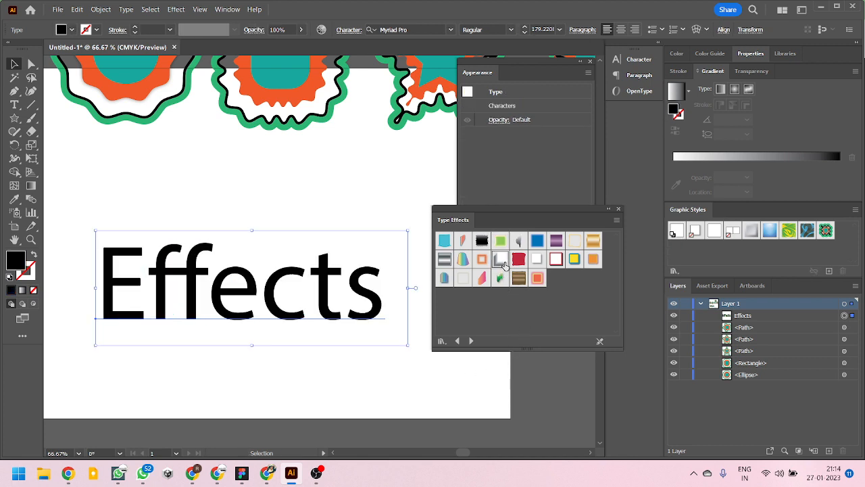
click(500, 258)
key(ctrl+z)
- Apply the Metal Silver type effect to the "Effects" text and deselect it
click(444, 259)
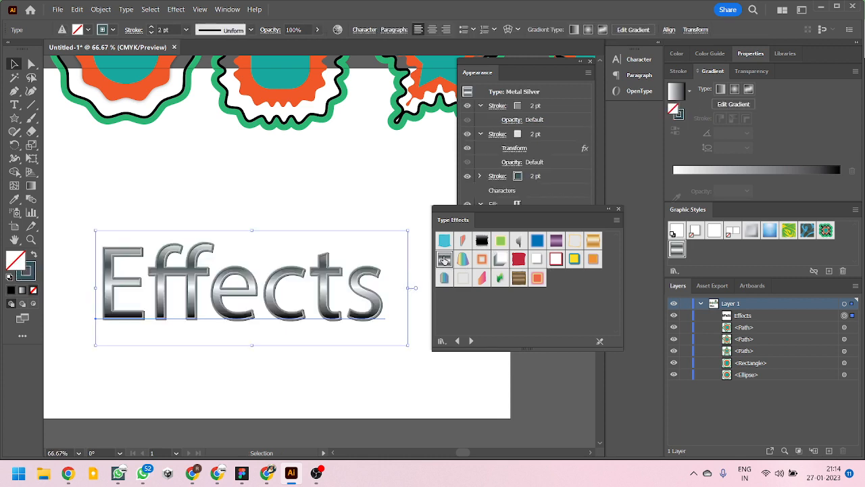
click(339, 357)
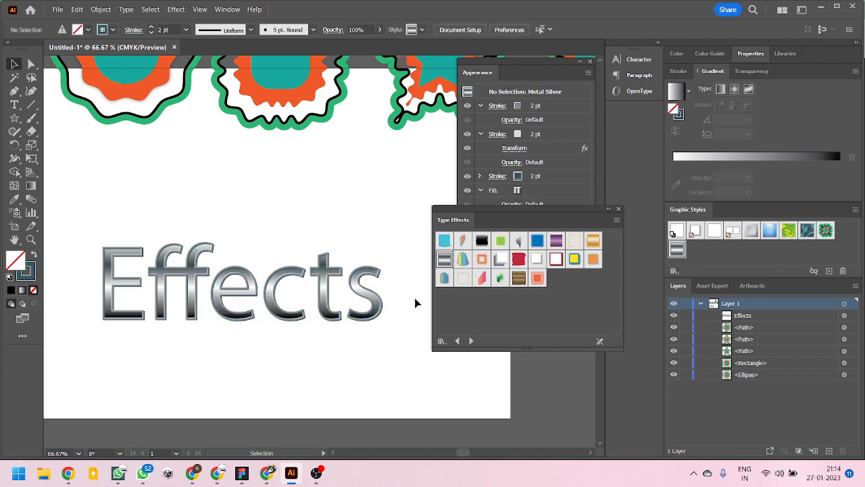
- Set the upper fill of the "Effects" text to the Orange, Yellow gradient swatch, keeping the Type Effects library clear of the Appearance list
click(378, 301)
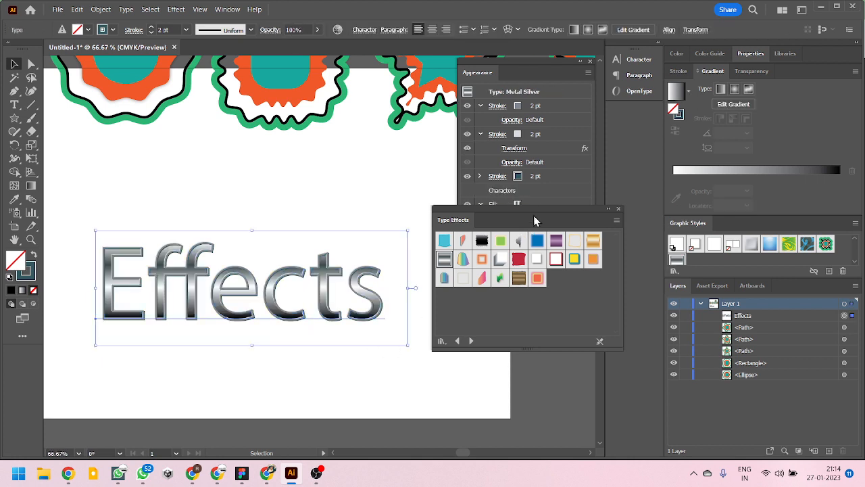
drag(537, 207, 577, 338)
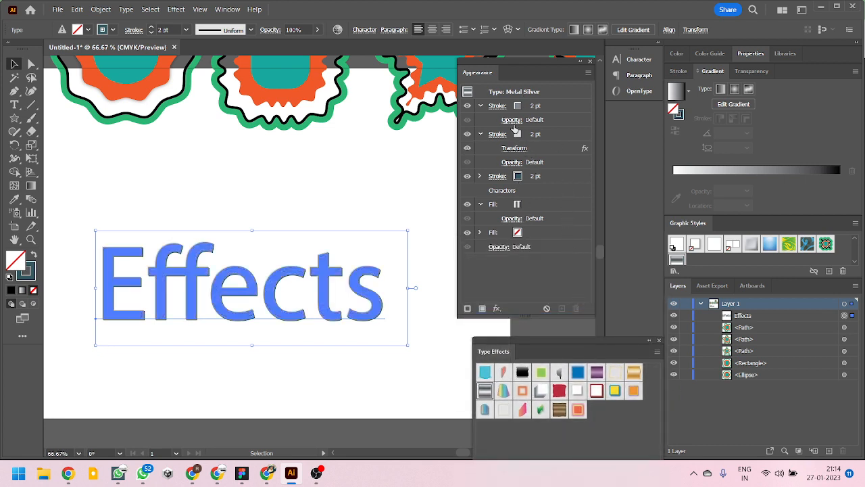
click(518, 206)
click(527, 204)
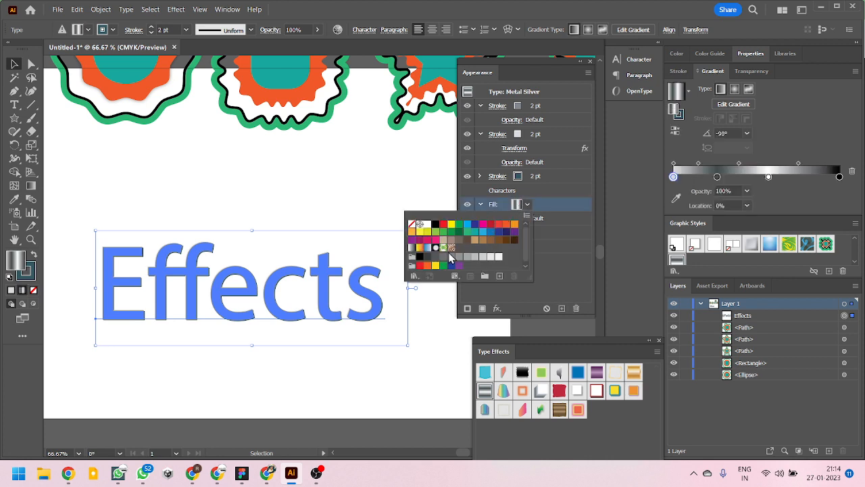
drag(530, 279, 544, 316)
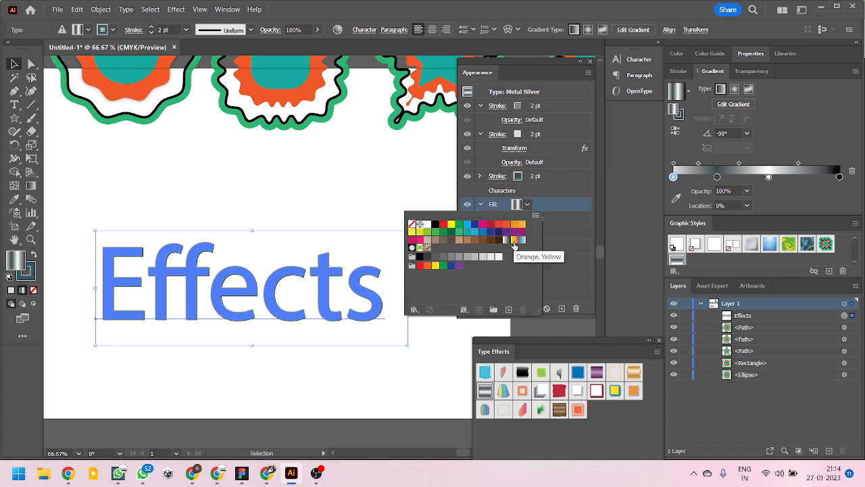
click(514, 242)
click(320, 380)
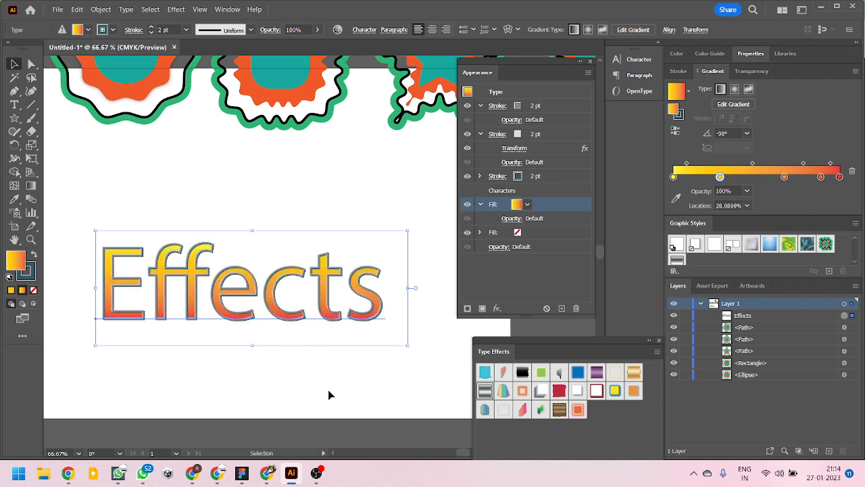
alt+scroll(333, 303, up, 5)
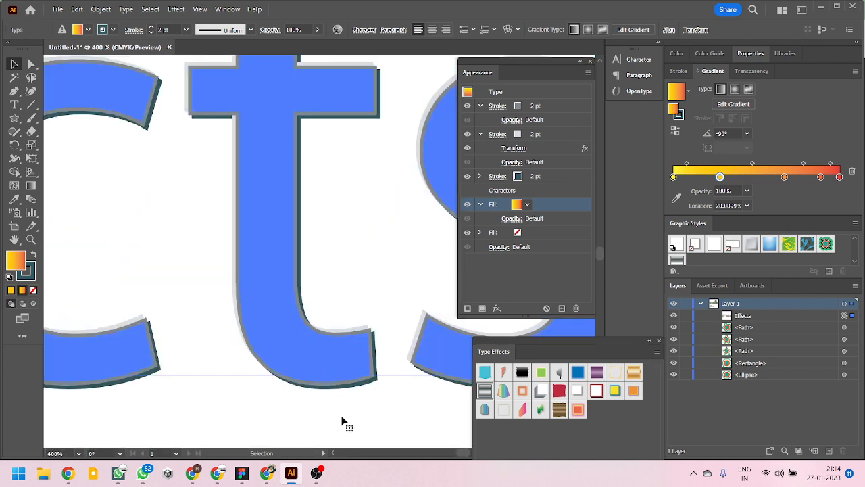
alt+scroll(378, 386, down, 7)
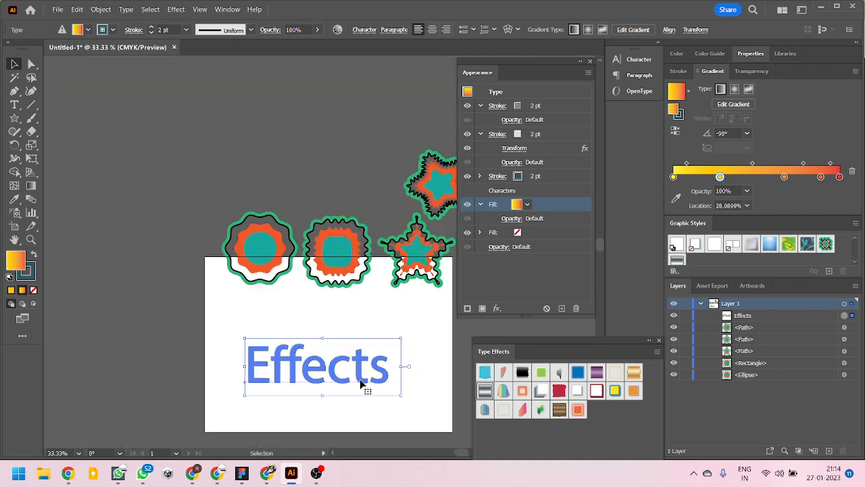
alt+scroll(418, 410, up, 1)
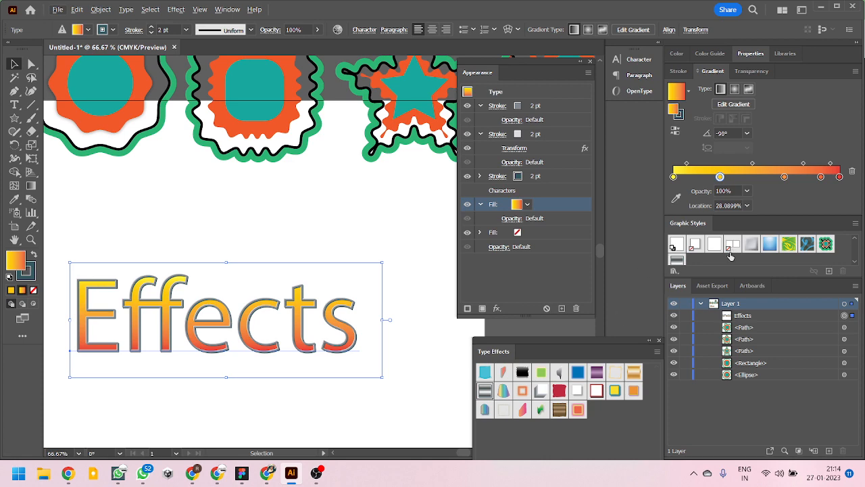
click(675, 271)
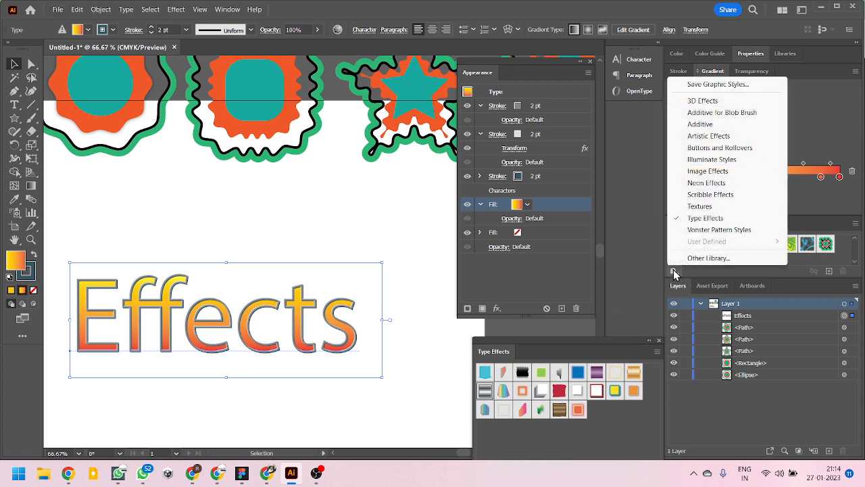
click(744, 273)
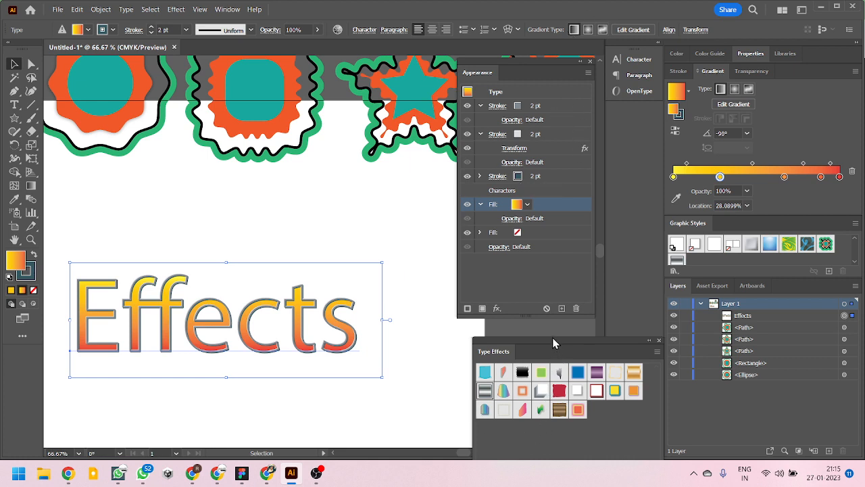
- Try the Rough, Shirofuchi 1 and Shirofuchi 2 type effects on the "Effects" text, then deselect it
click(557, 395)
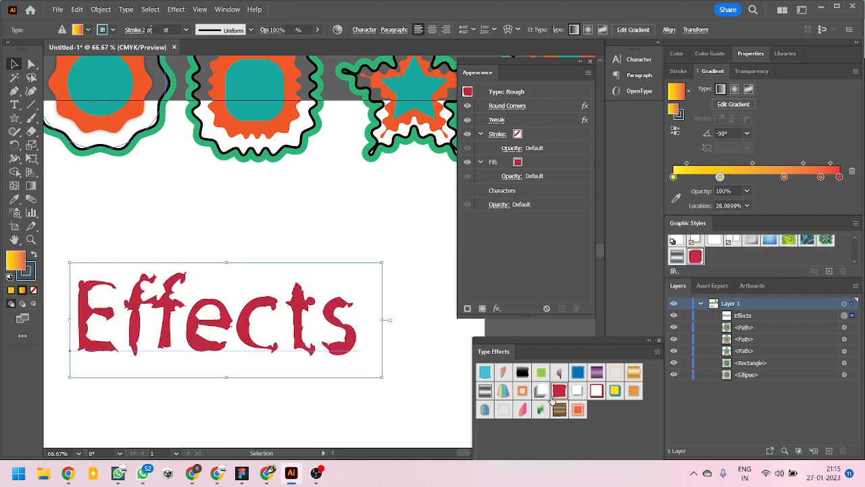
click(589, 391)
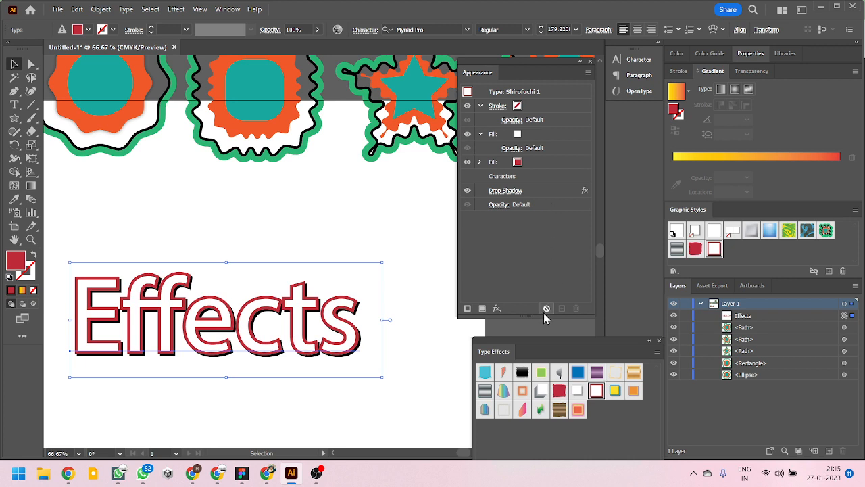
click(616, 394)
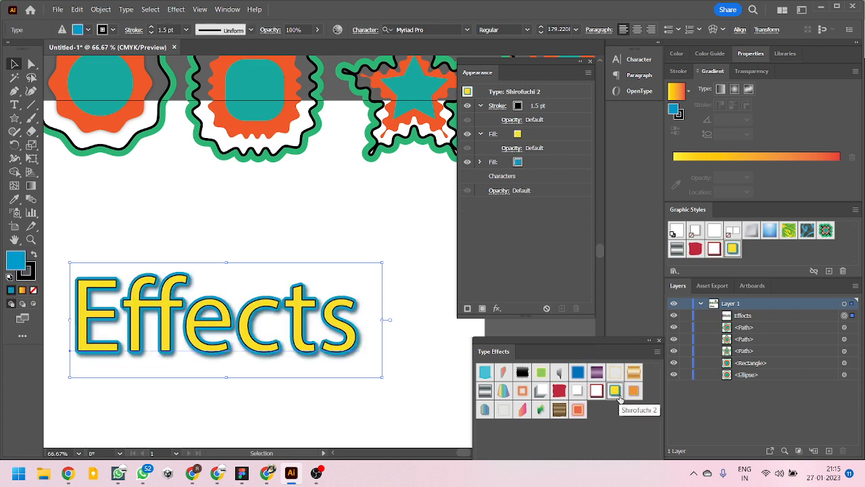
click(408, 397)
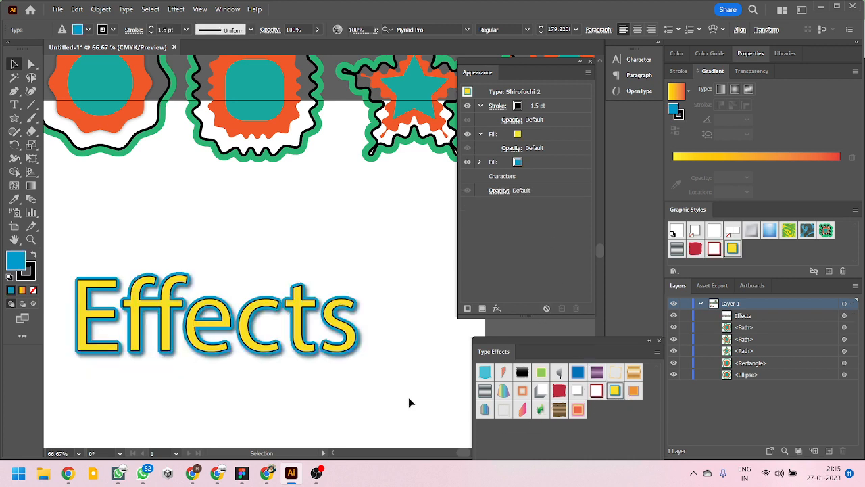
- Reselect the "Effects" text and try the green-tinted, Warp and Rainbow Glow type effects on it
click(353, 343)
click(540, 408)
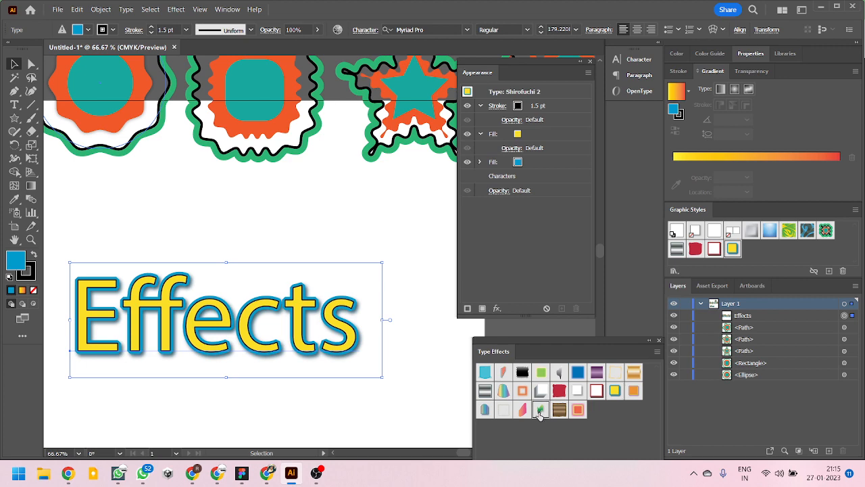
click(522, 409)
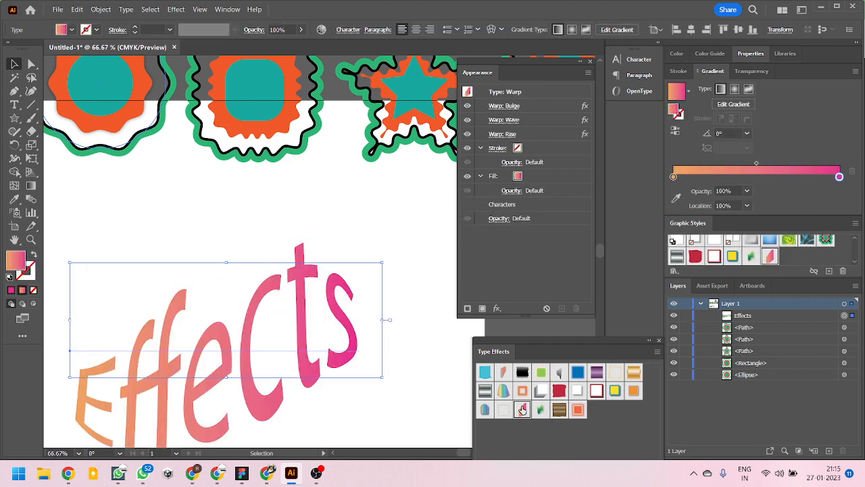
click(578, 410)
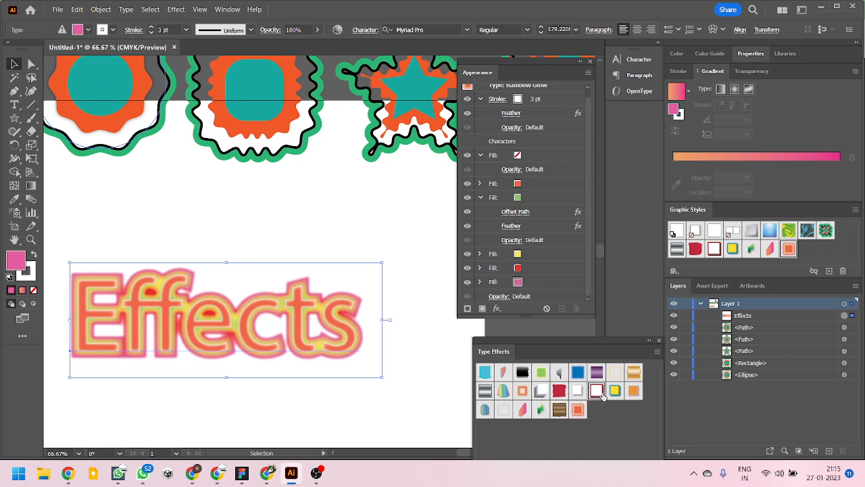
- Try the Shirofuchi 1, Shadow and Metal Gold type effects on the "Effects" text and deselect it
click(597, 391)
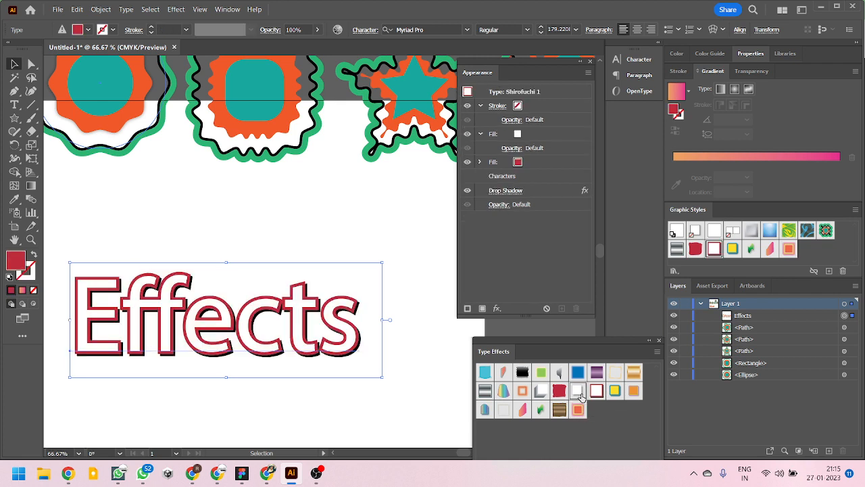
click(579, 392)
click(632, 374)
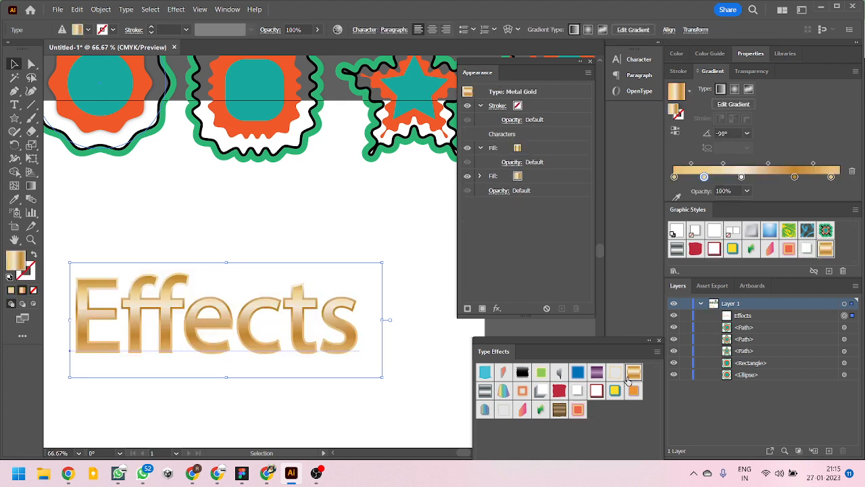
click(411, 415)
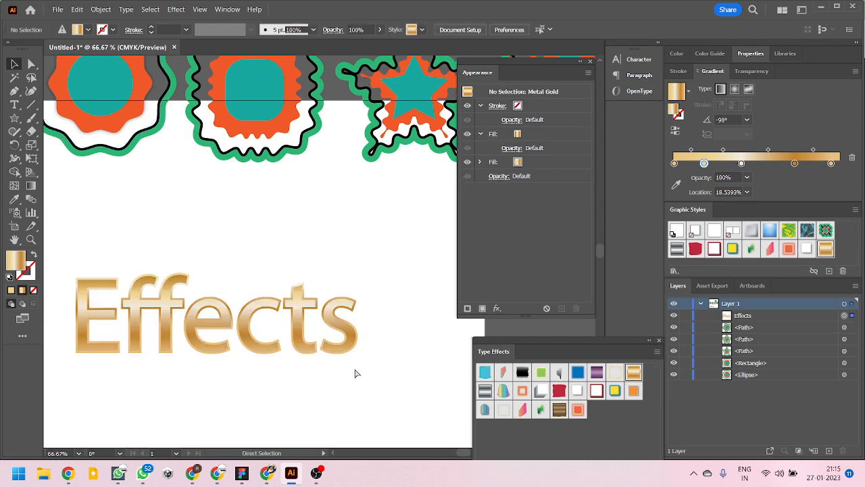
- Undo the Metal Gold effect and delete the "Effects" text from the artboard
key(ctrl+z)
key(ctrl+z)
scroll(338, 329, down, 2)
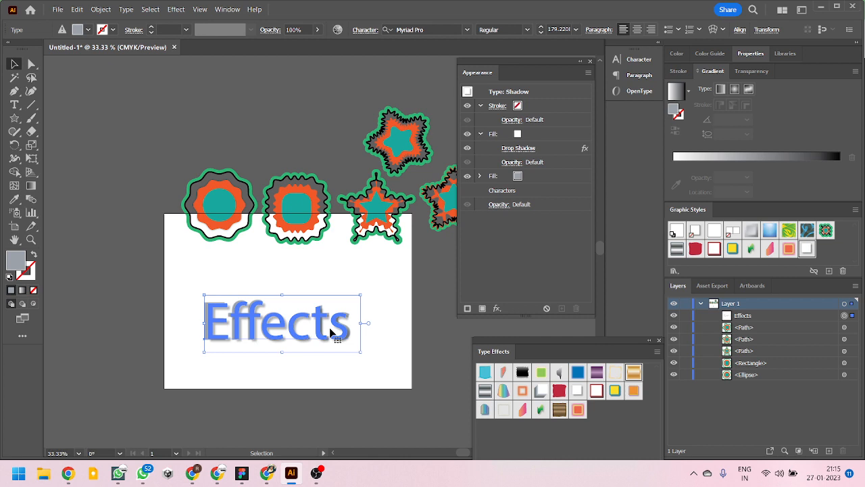
key(Delete)
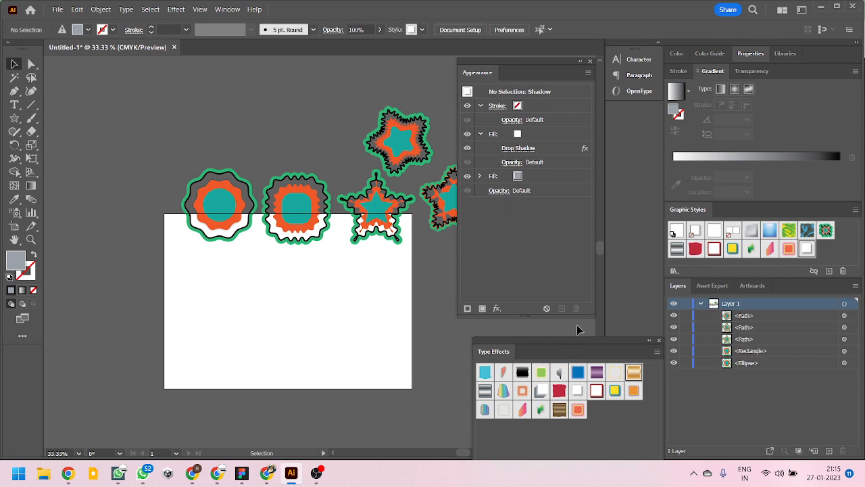
- Dock the Type Effects library below the Appearance panel and move the tilted star above the circle and rounded square
drag(575, 342, 545, 319)
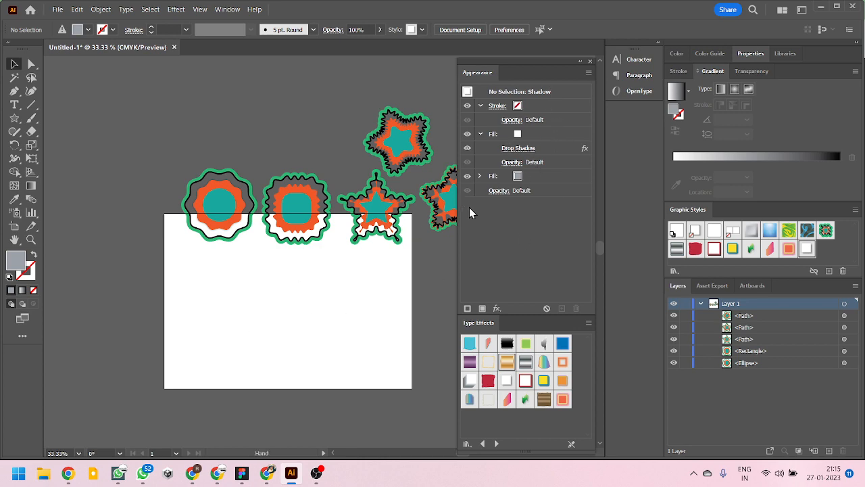
drag(394, 259, 318, 251)
scroll(295, 309, up, 1)
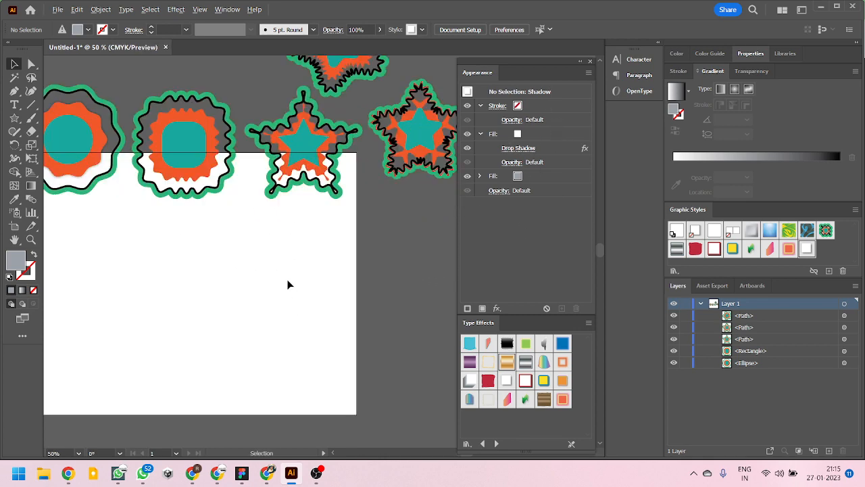
scroll(288, 284, down, 2)
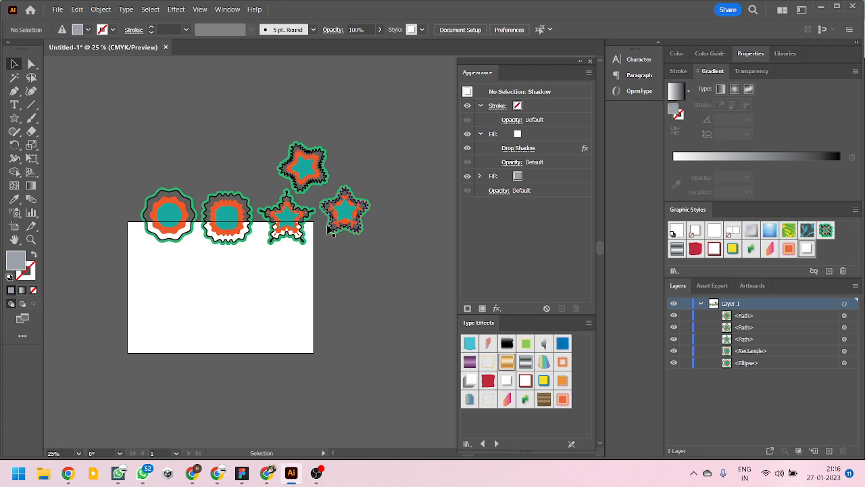
scroll(318, 209, up, 1)
drag(302, 150, 181, 142)
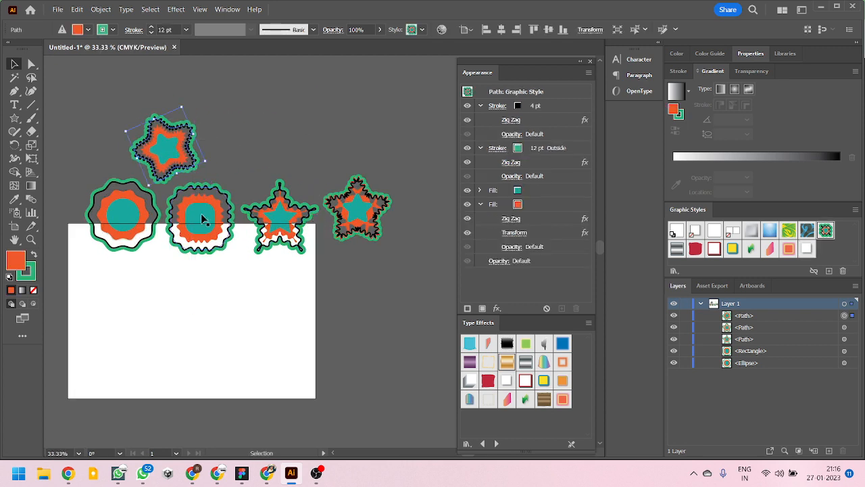
- Start an open path with the Pen tool on the blank artboard below the circle, with three straight segments forming an arch
scroll(395, 297, up, 3)
scroll(322, 250, down, 1)
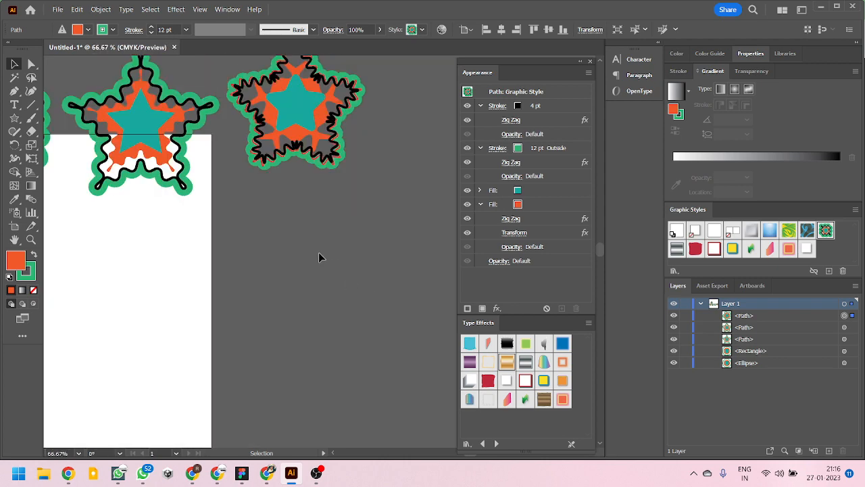
click(14, 91)
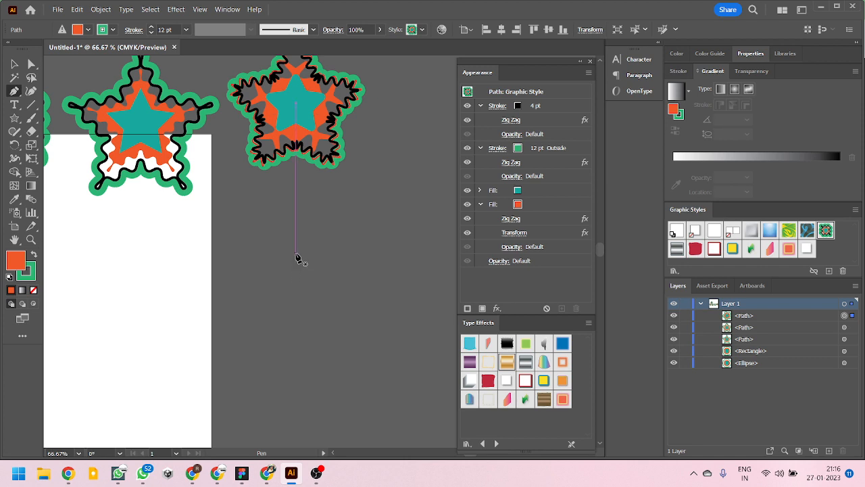
scroll(284, 260, down, 3)
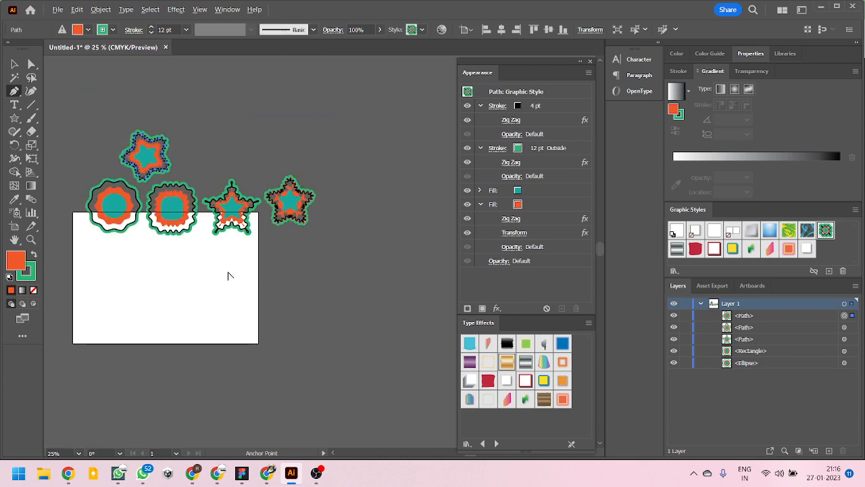
scroll(165, 279, up, 2)
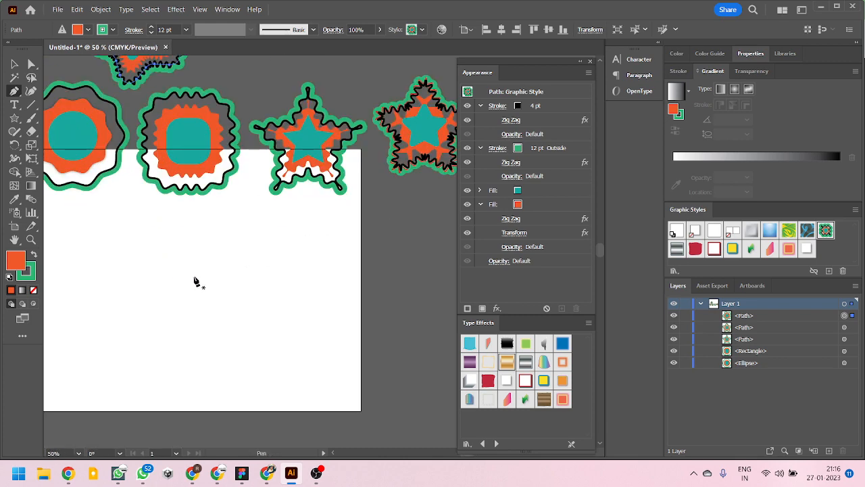
scroll(227, 286, down, 1)
scroll(135, 284, up, 2)
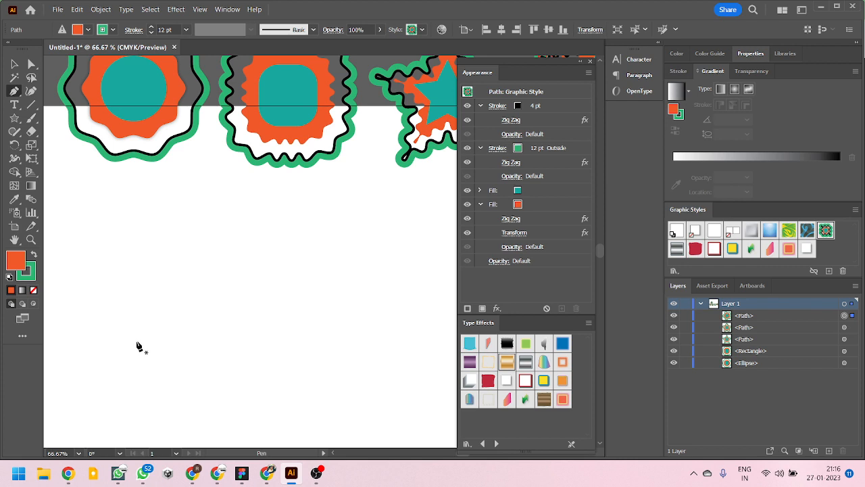
click(138, 346)
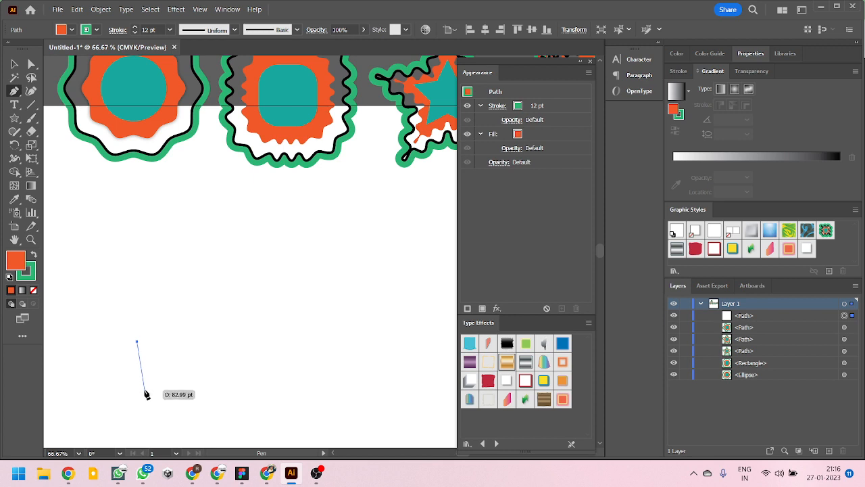
click(208, 264)
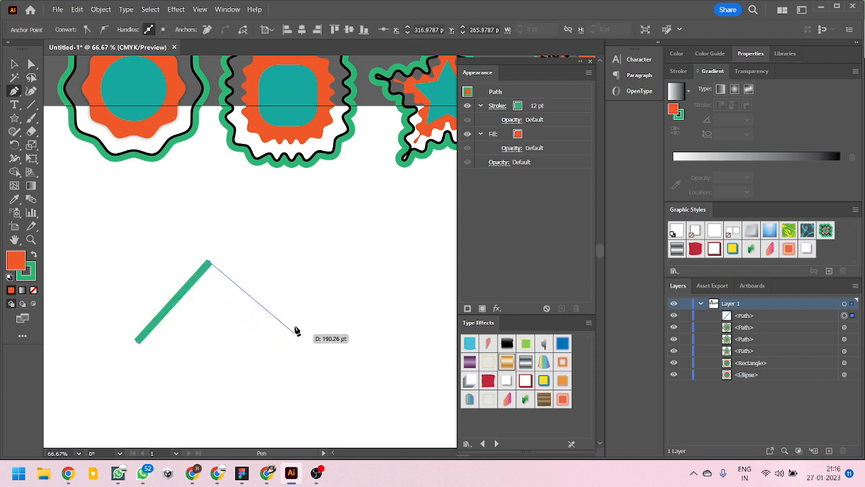
click(287, 255)
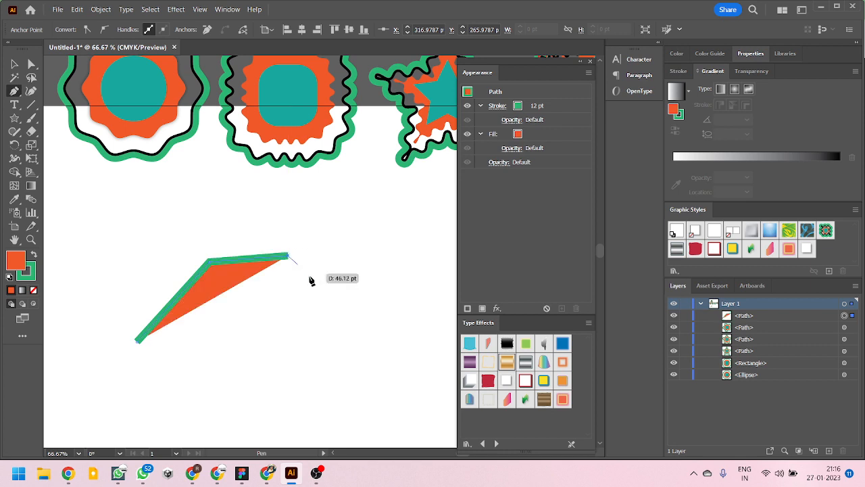
click(324, 288)
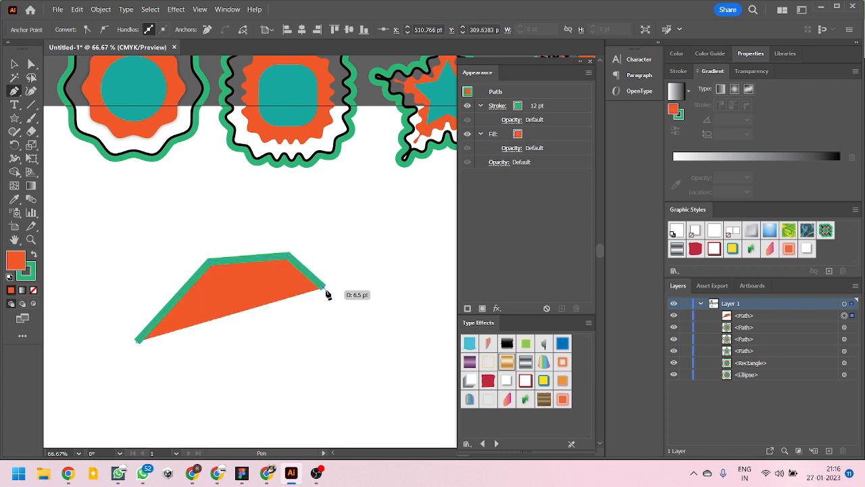
- Reset the path to the default white fill and black 1 pt stroke, and extend it with two curved segments and a short straight segment
key(d)
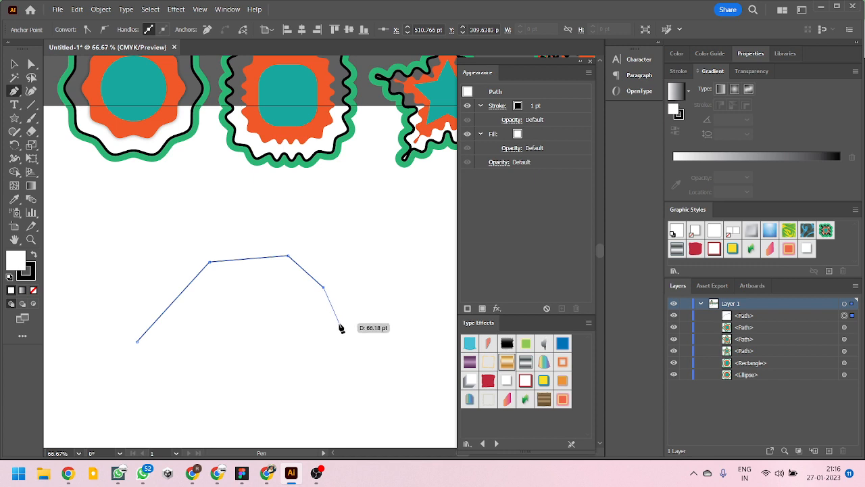
drag(323, 349, 311, 374)
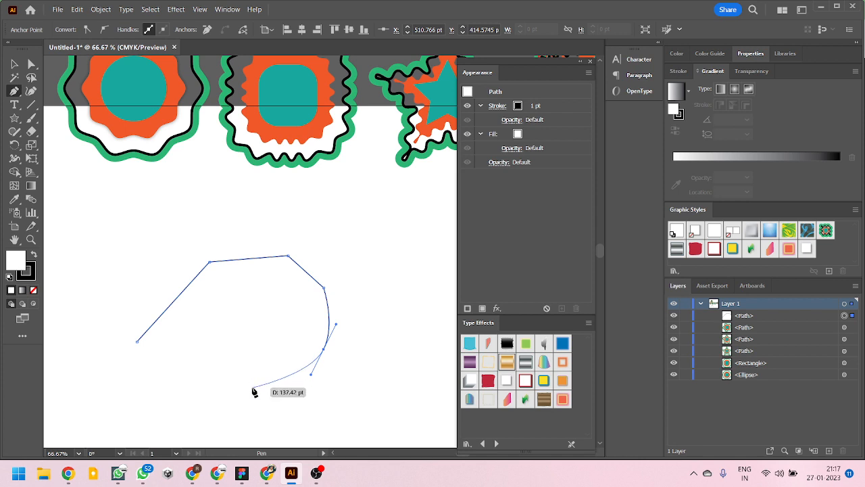
click(252, 387)
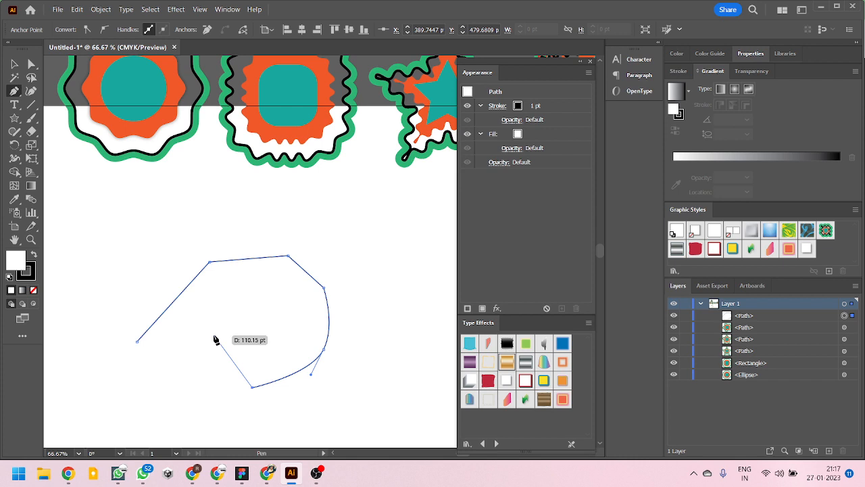
click(237, 342)
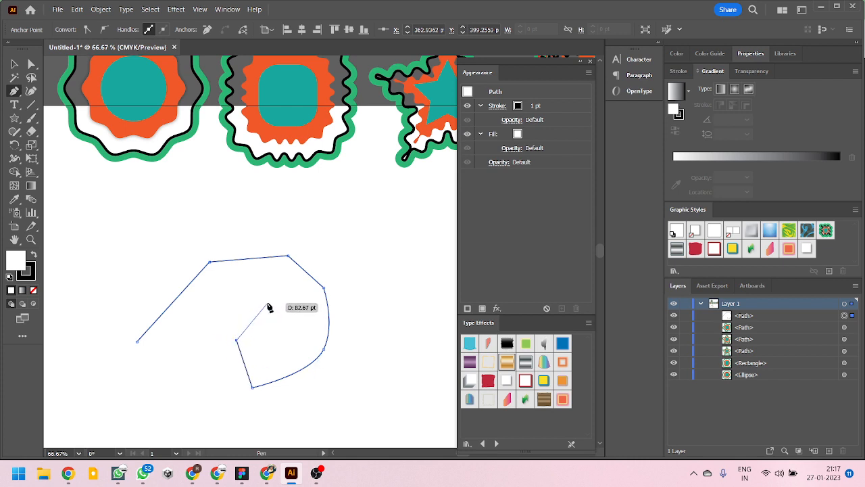
- Continue the path with a rounded loop inside the shape and finish it with a straight segment running parallel to the short one
click(271, 328)
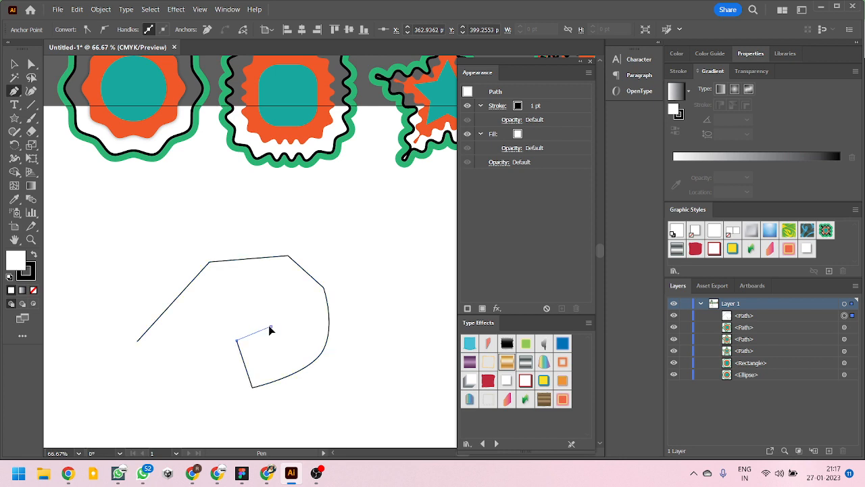
drag(270, 329, 283, 305)
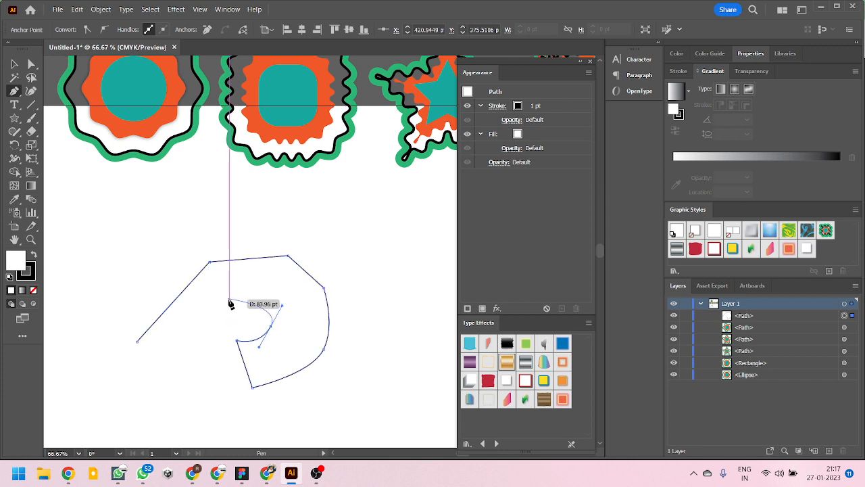
click(230, 303)
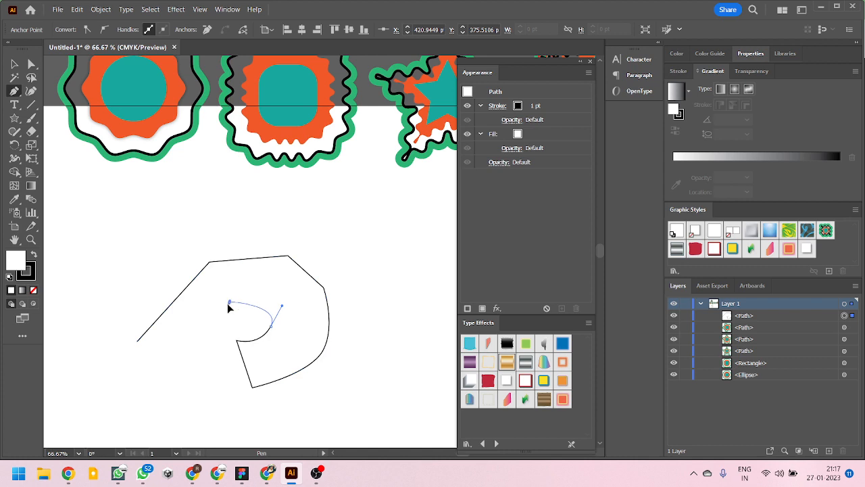
drag(229, 307, 207, 322)
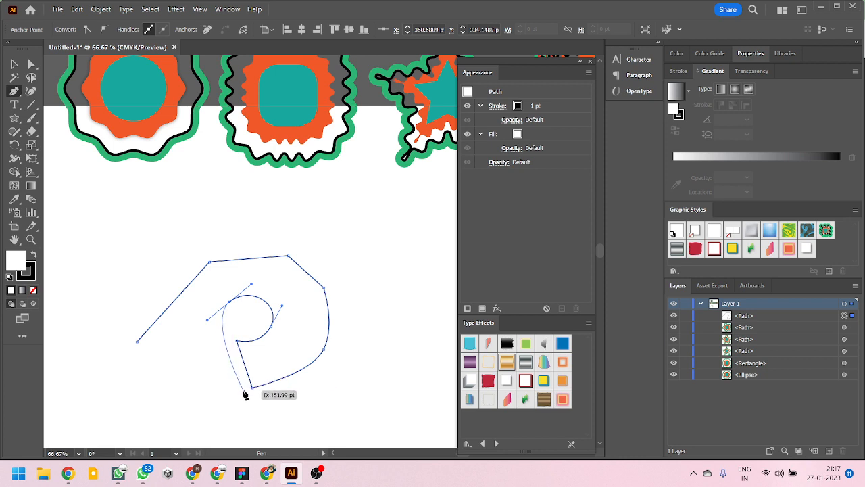
click(224, 344)
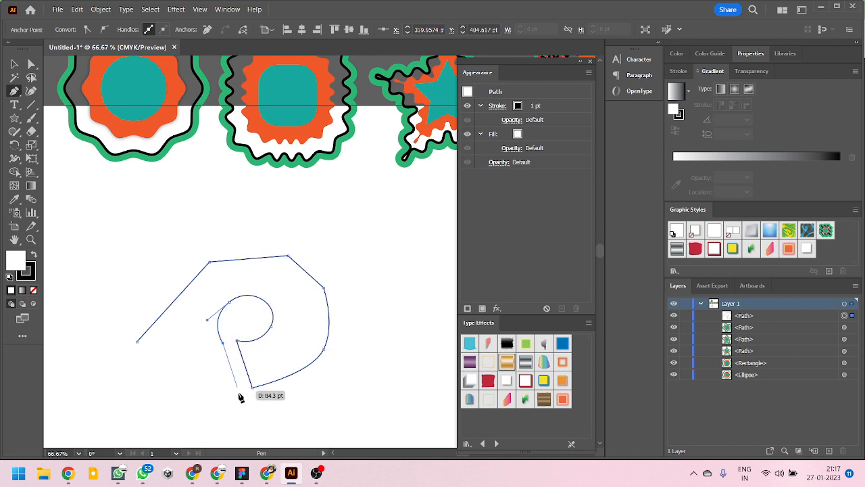
click(238, 390)
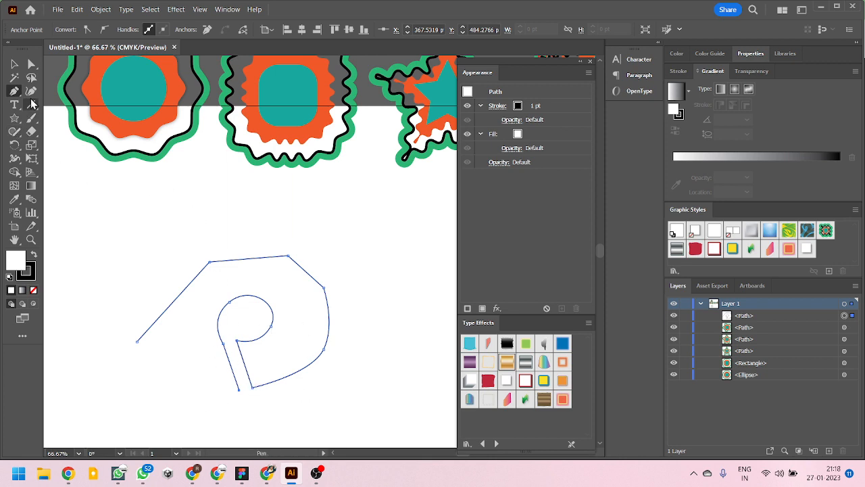
- Move the path's starting anchor inward, nudge its end anchor, adjust the inner loop's curve handle with Direct Selection and deselect the path
click(31, 65)
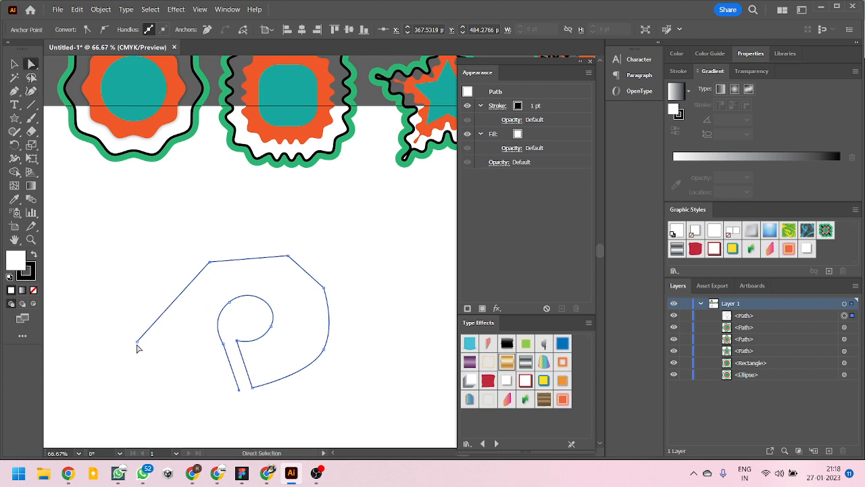
drag(137, 348, 179, 336)
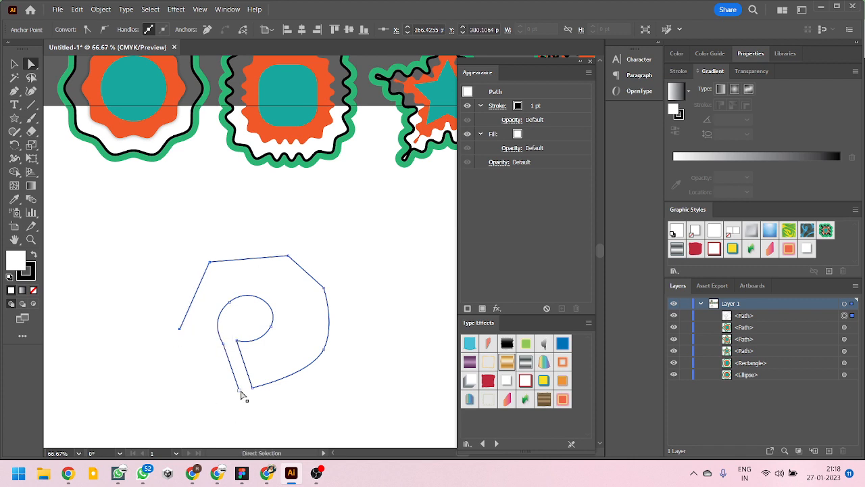
drag(240, 392, 242, 394)
click(271, 327)
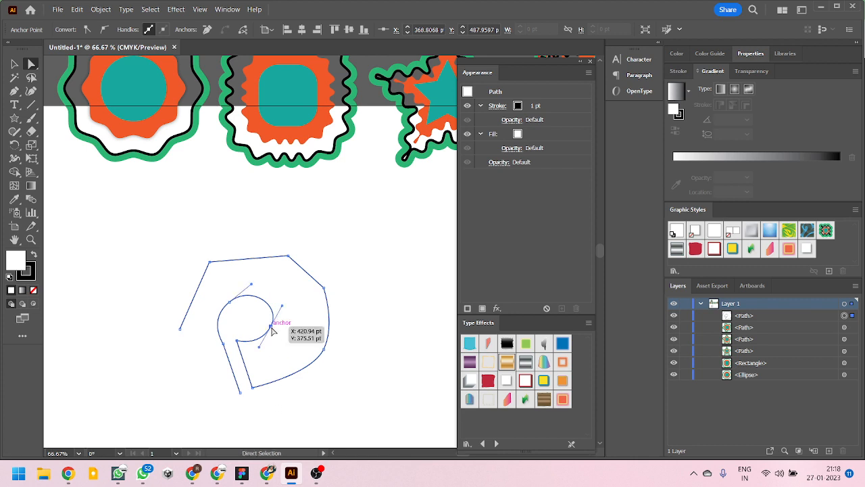
drag(282, 305, 279, 310)
click(324, 389)
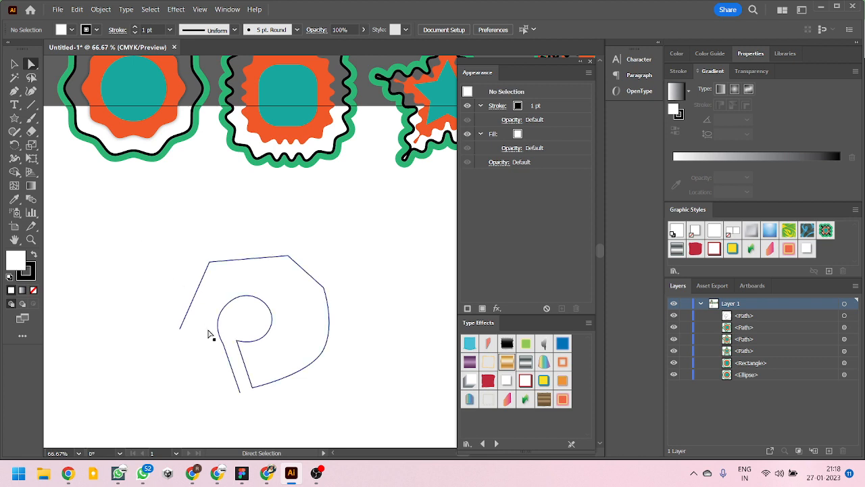
- Reselect the open path and shift its upper-left corner anchor slightly downward while working with the Pen tool
click(200, 296)
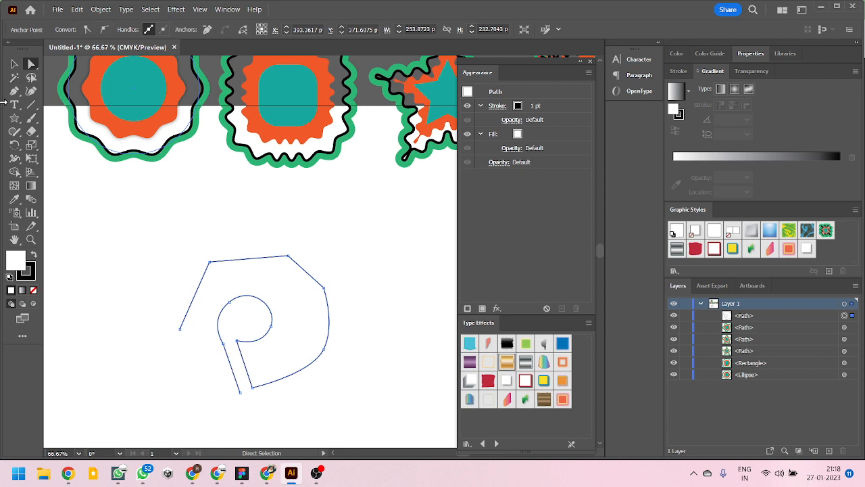
drag(14, 91, 74, 133)
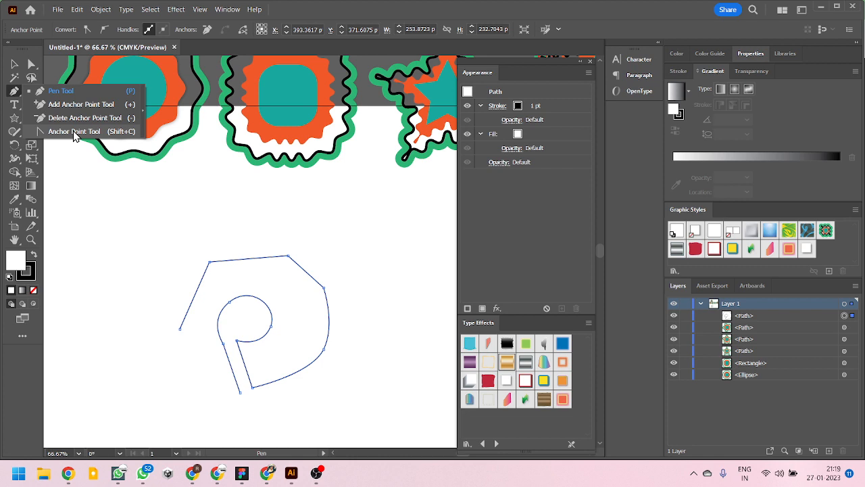
click(73, 130)
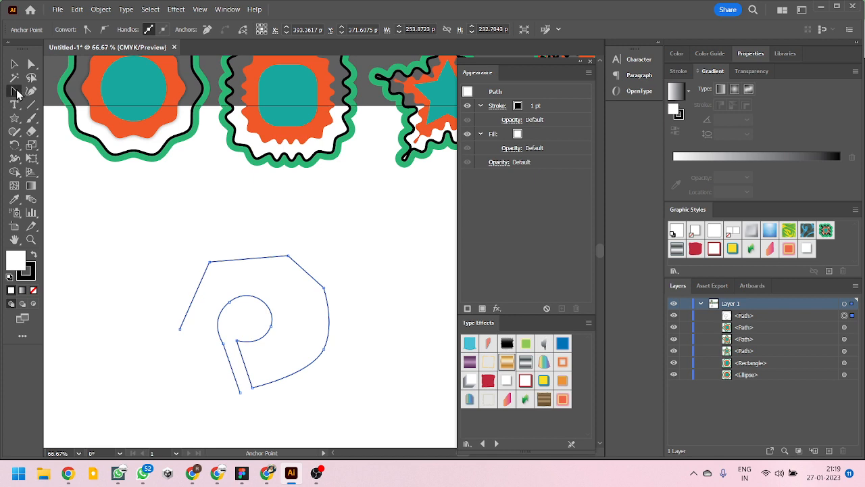
right_click(16, 92)
click(39, 92)
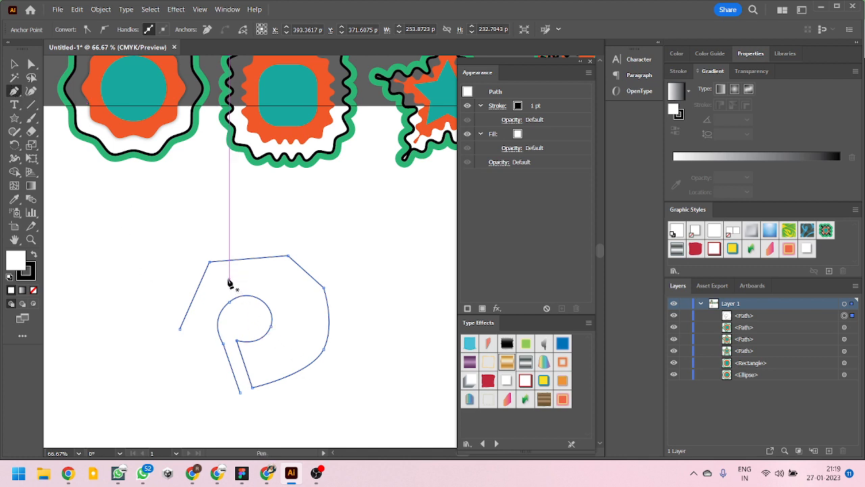
key(ctrl)
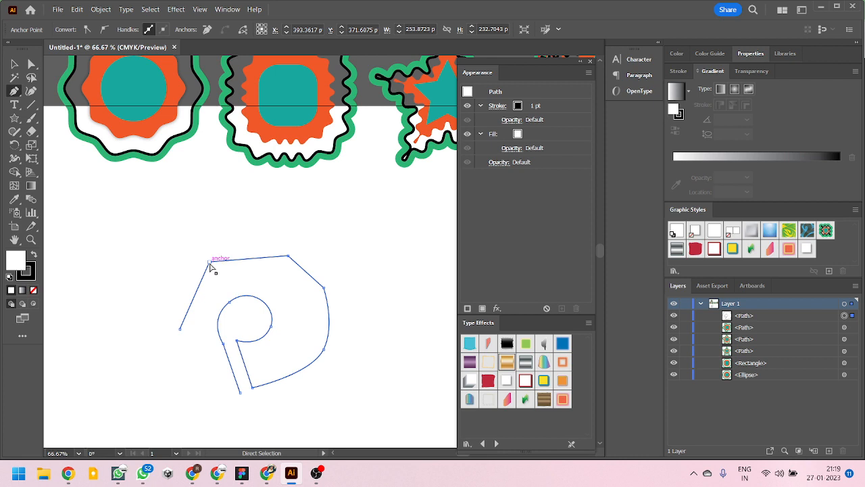
mouse_move(210, 263)
mouse_down()
mouse_move(190, 215)
mouse_move(232, 283)
mouse_move(212, 230)
mouse_move(212, 276)
mouse_move(212, 268)
mouse_up()
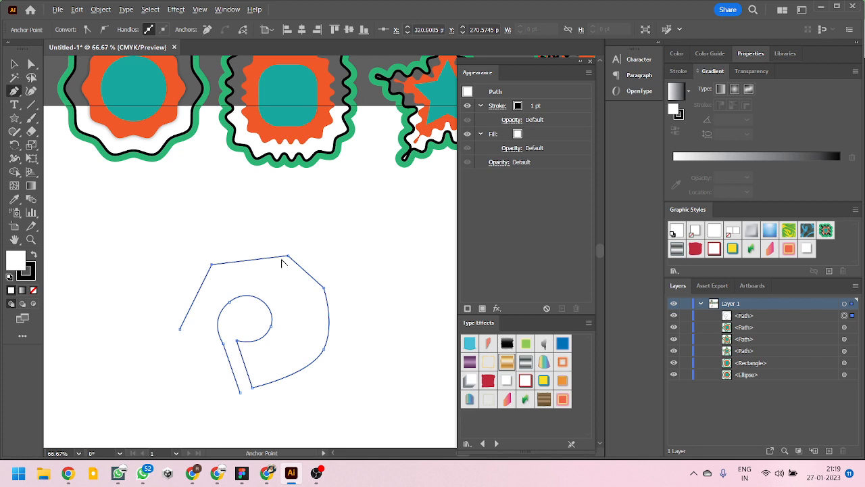
- Smooth the path's upper-right corner anchor with curve handles and convert it back to a sharp corner
drag(288, 257, 316, 231)
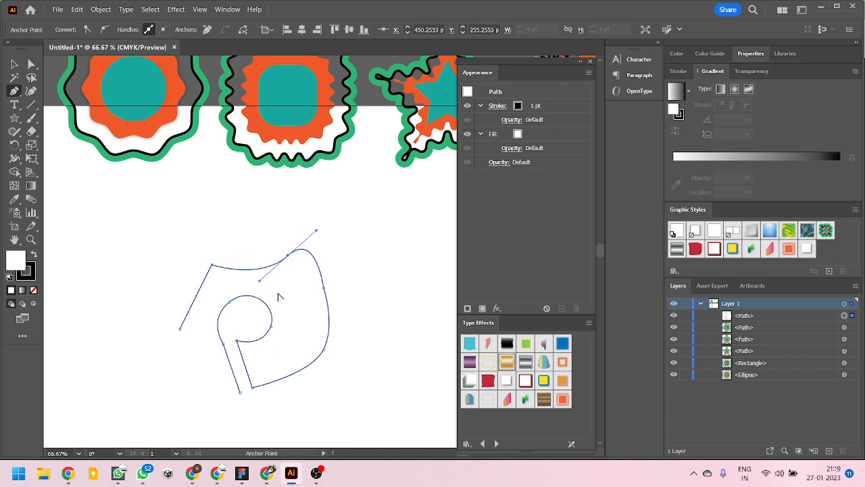
click(289, 257)
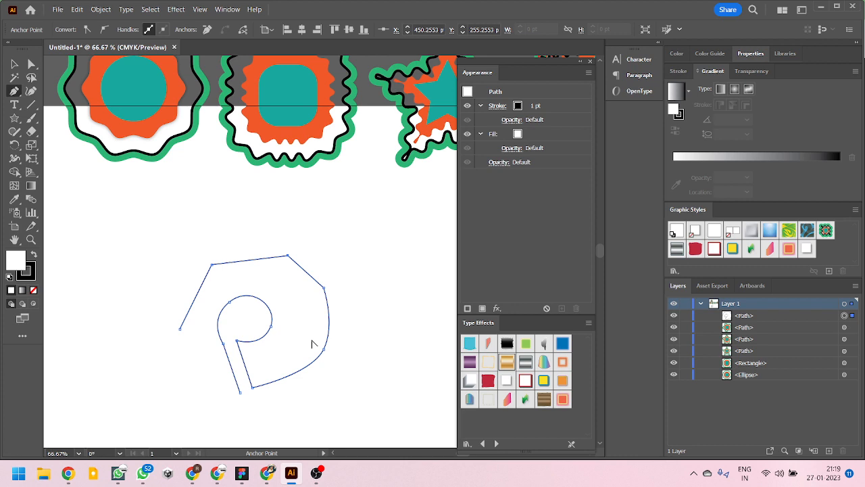
- Add an anchor point midway along the path's top segment and delete the upper-right corner anchor
key(p)
click(251, 261)
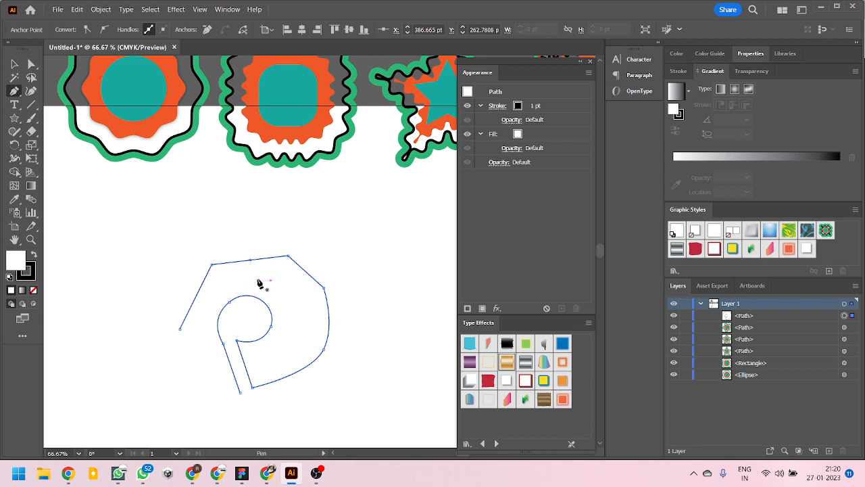
click(289, 258)
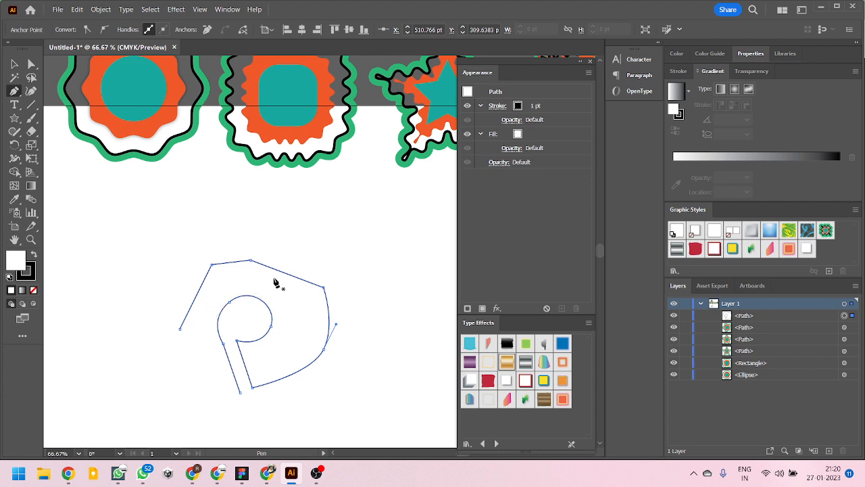
- Move the added anchor up to form a peak and round that corner with its live corner control
key(ctrl)
drag(251, 260, 288, 232)
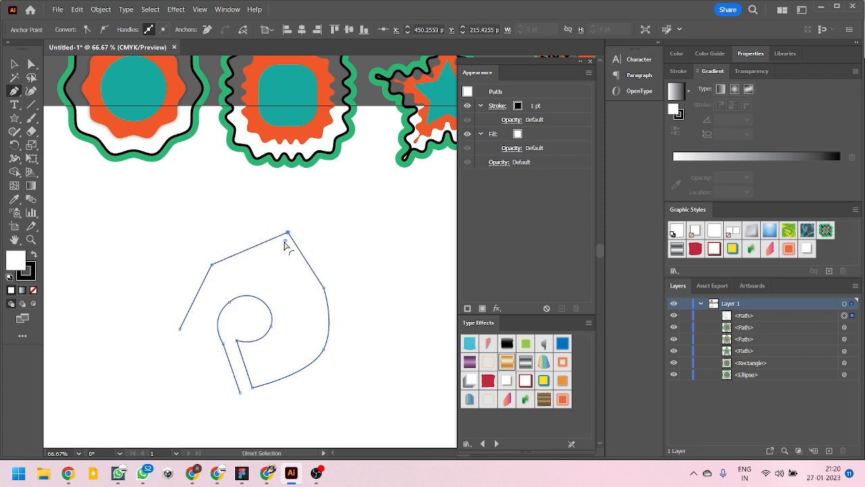
drag(284, 246, 247, 279)
key(ctrl+z)
key(p)
key(ctrl)
drag(286, 243, 269, 303)
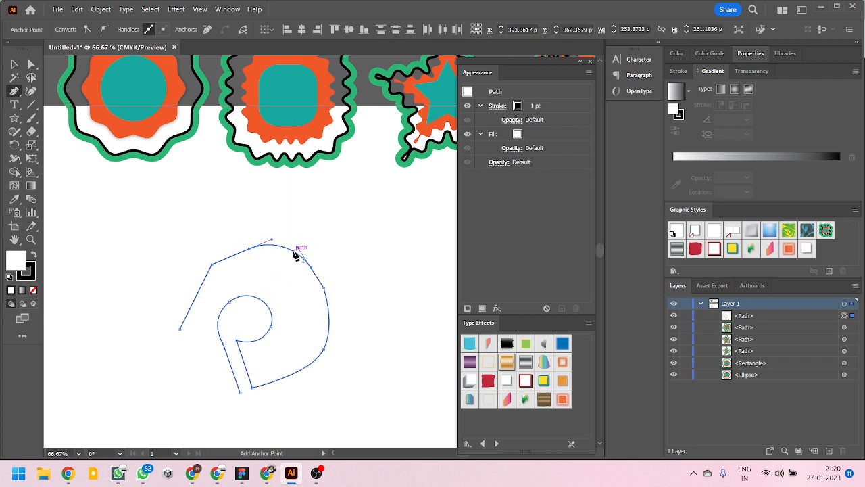
- Try reshaping the rounded peak's right curve handle, and undo both that change and the corner rounding
key(ctrl)
drag(298, 248, 293, 242)
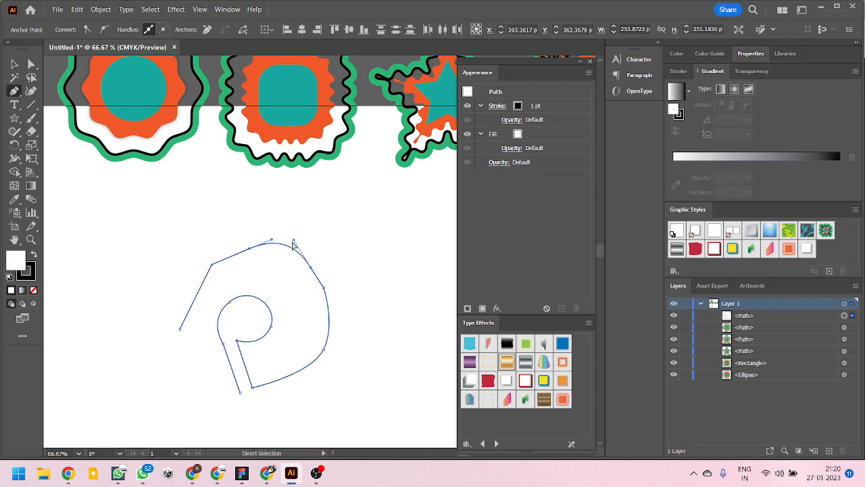
key(ctrl+z)
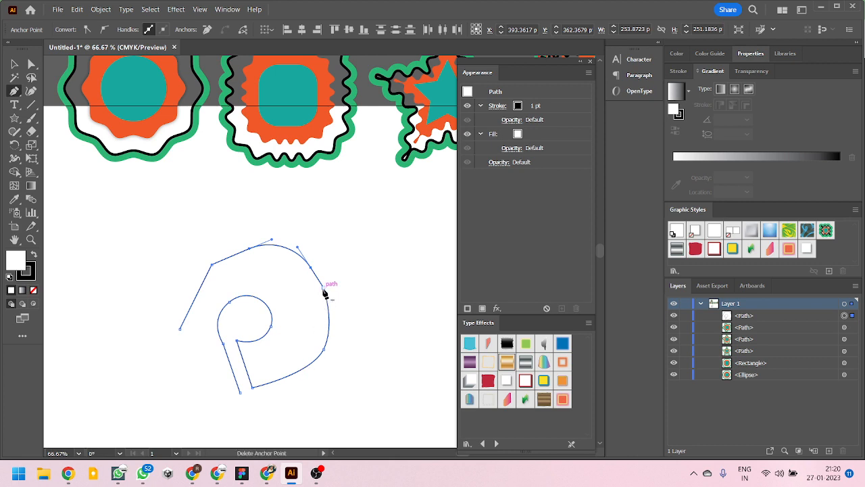
key(ctrl+z)
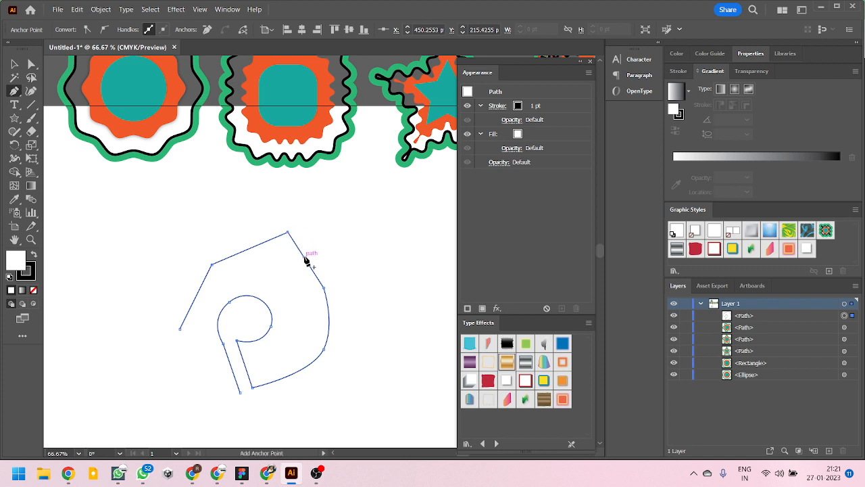
- Round the path's sharp peak with its live corner control to a radius of about 65 pt
key(ctrl)
drag(285, 241, 281, 287)
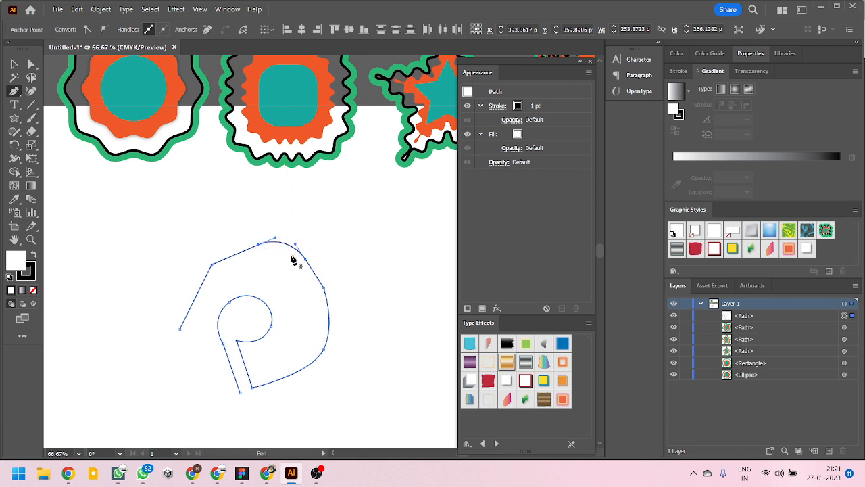
- Add one anchor point midway down the path's right-hand curve and another on the straight upper-left segment
click(330, 322)
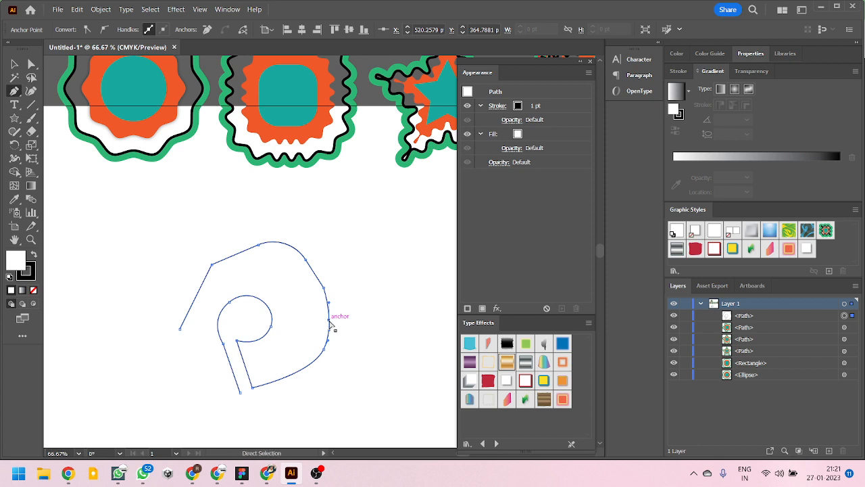
mouse_move(334, 322)
mouse_down()
mouse_move(340, 319)
mouse_move(315, 326)
mouse_move(331, 324)
mouse_up()
click(234, 255)
- Try moving the upper-left segment's added anchor point upward, and undo the move
drag(236, 260, 230, 243)
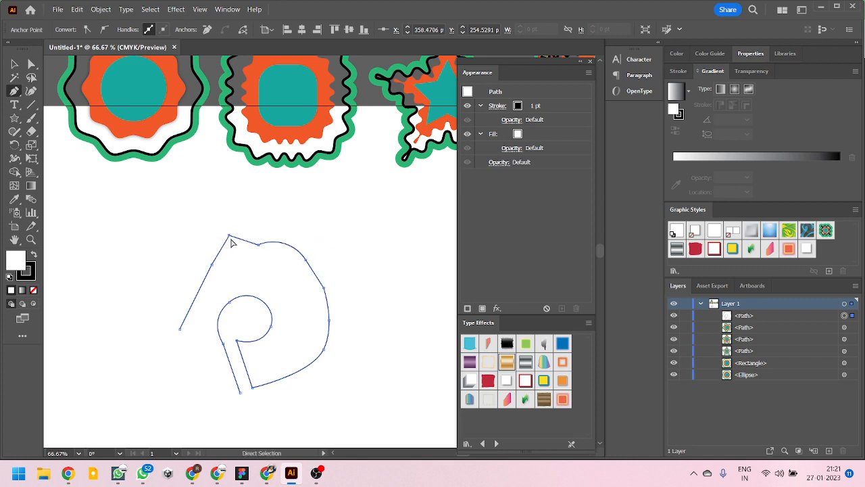
key(ctrl+z)
drag(233, 256, 249, 279)
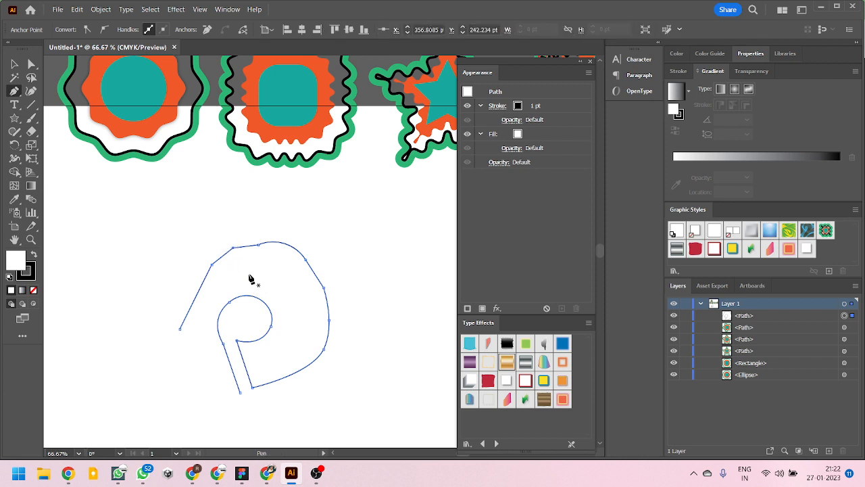
key(ctrl+z)
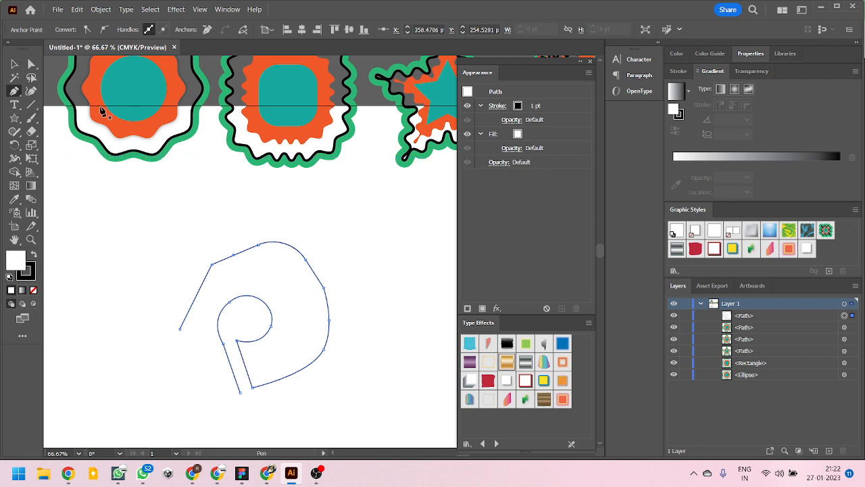
- Try removing the anchor at the left end of the rounded peak while keeping the path connected, and undo it
click(31, 63)
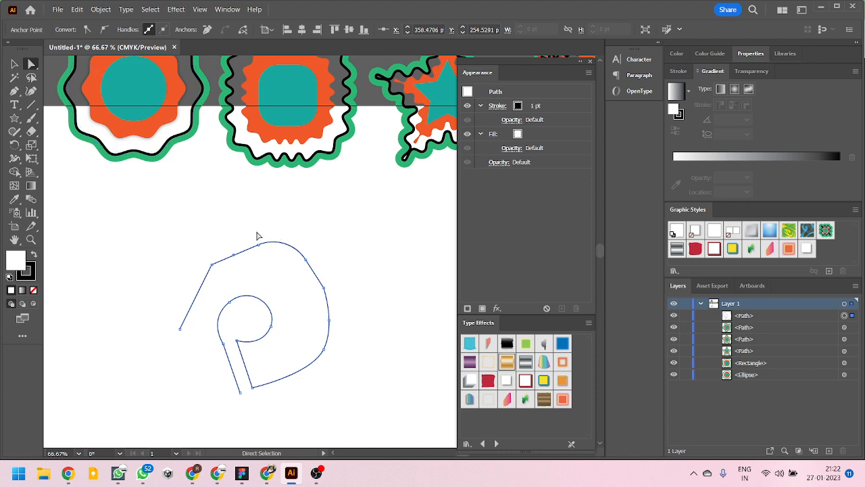
drag(257, 225, 280, 267)
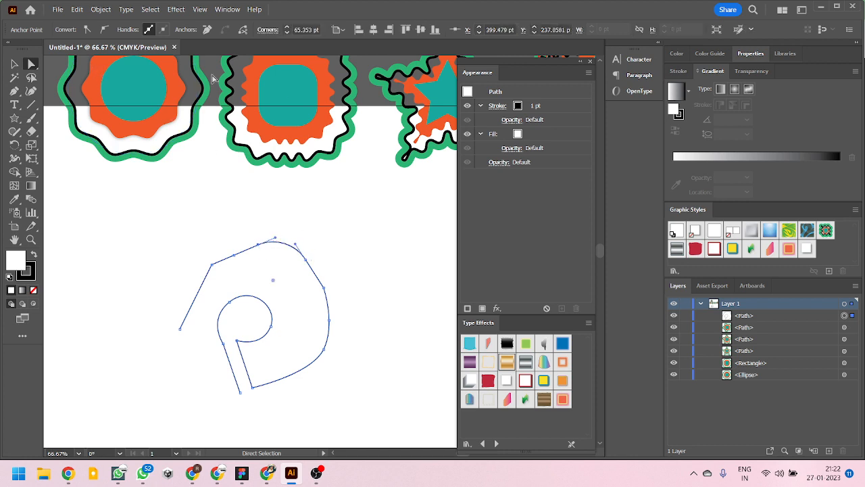
click(207, 30)
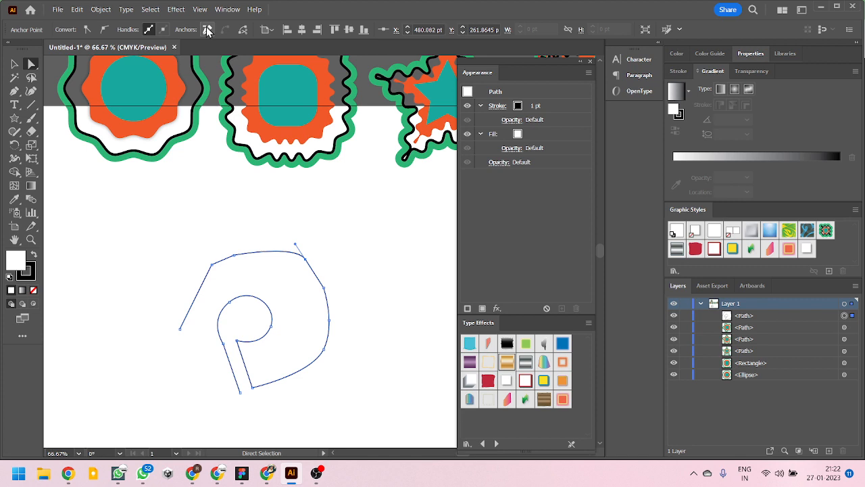
key(ctrl+z)
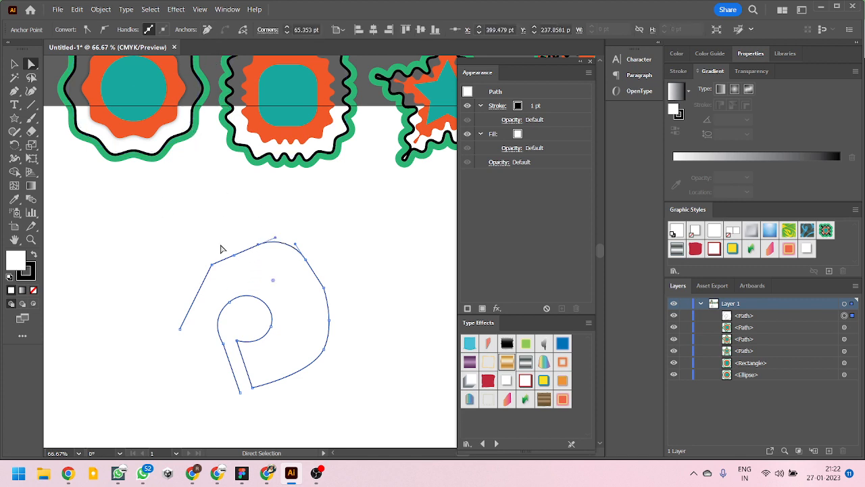
- Try deleting the rounded peak's left anchor together with its adjoining segments, and undo the deletion
click(259, 245)
key(Delete)
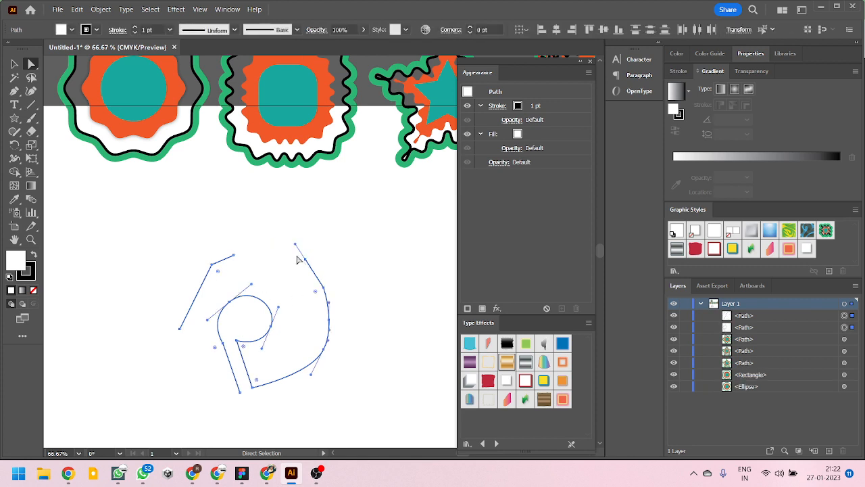
key(ctrl+j)
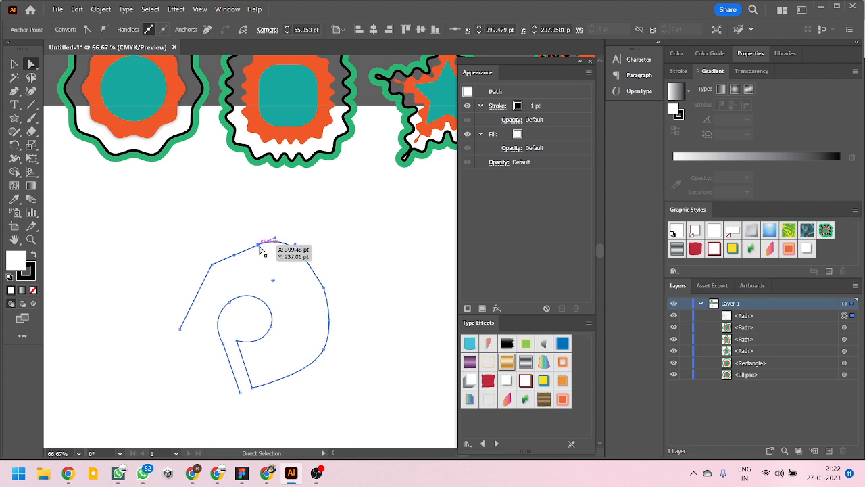
- Remove the rounded peak's left anchor with the Delete Anchor Point tool, keeping the path connected
key(minus)
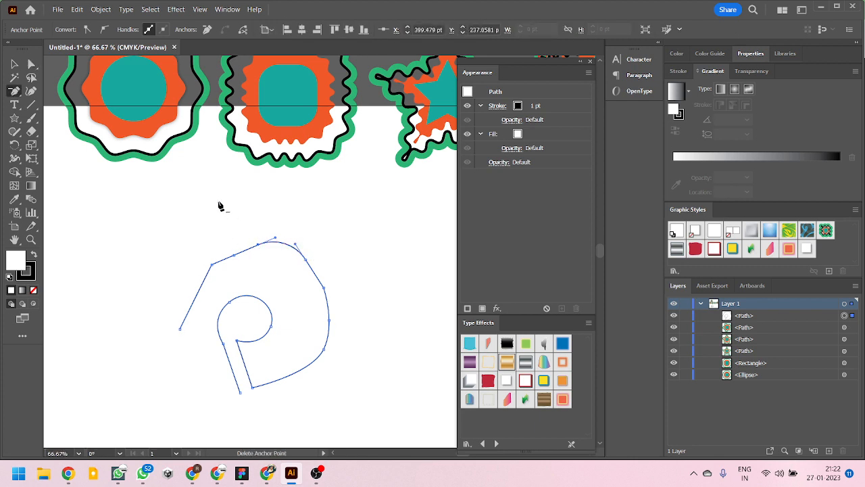
click(31, 65)
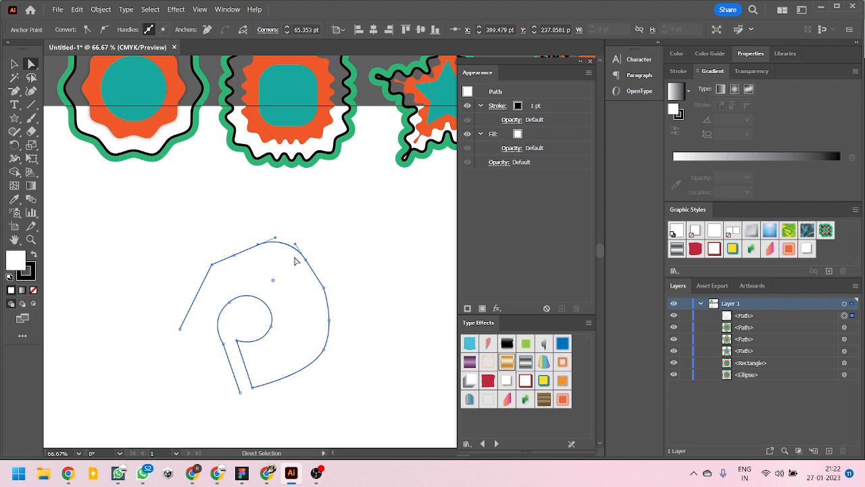
key(minus)
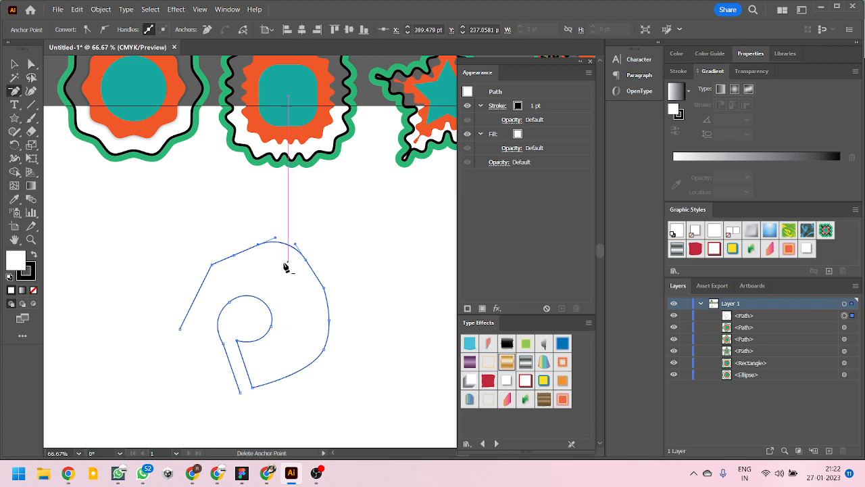
click(258, 244)
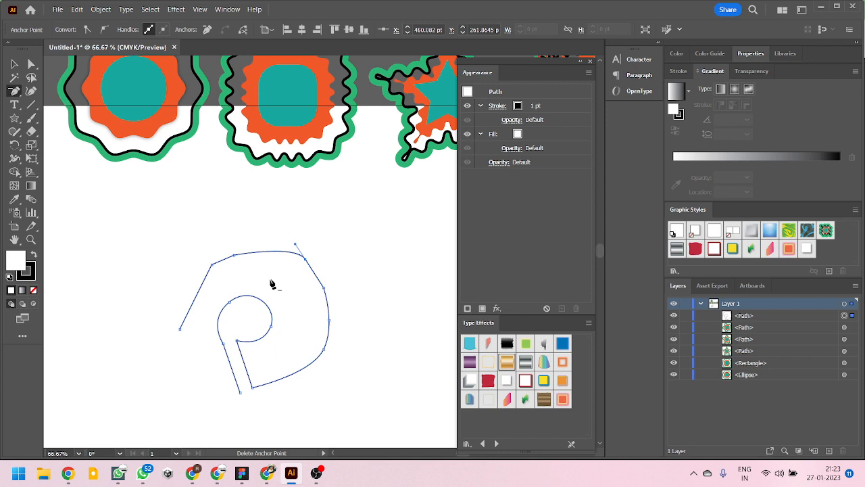
- Add anchor points along the flattened top curve and pull the middle one upward into a smooth peak
key(plus)
click(269, 251)
click(284, 250)
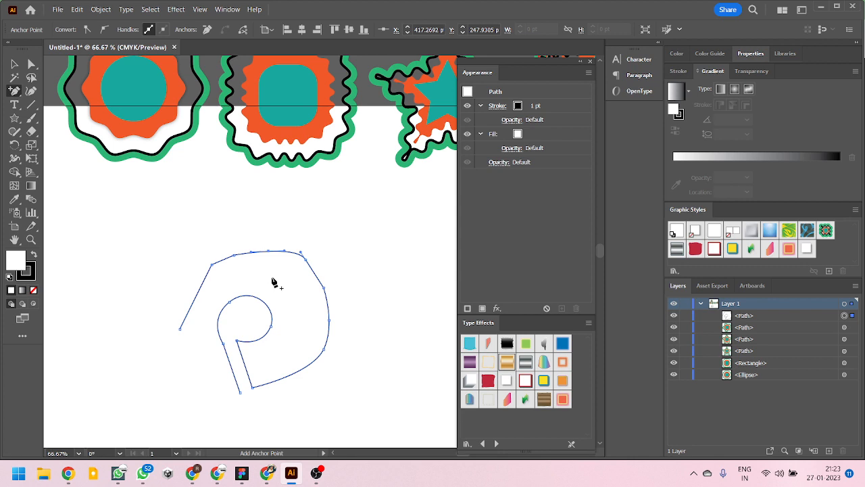
drag(269, 250, 269, 223)
key(minus)
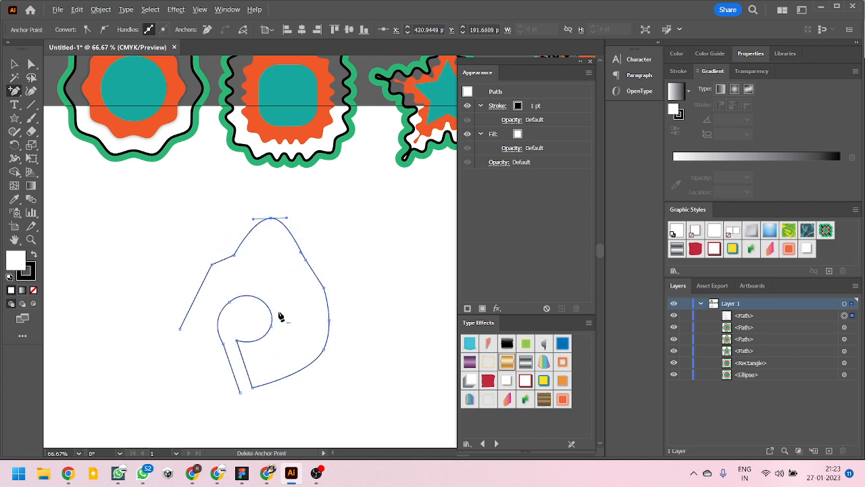
key(plus)
key(minus)
key(plus)
key(p)
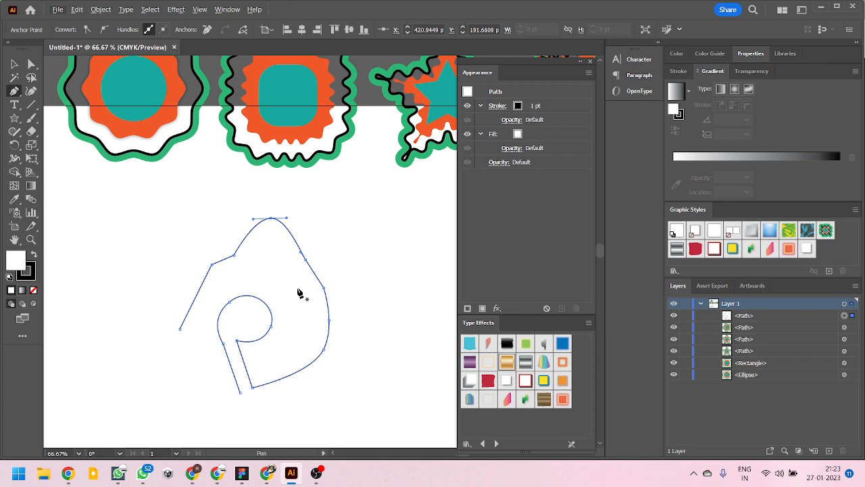
- Smooth the anchor right of the peak, convert it back to a corner, and smooth it again with longer diagonal handles
key(shift+c)
drag(305, 259, 349, 232)
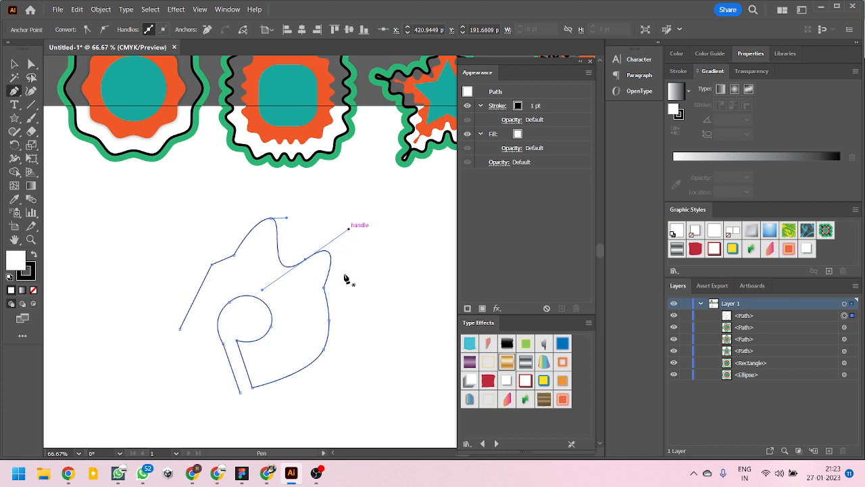
click(307, 260)
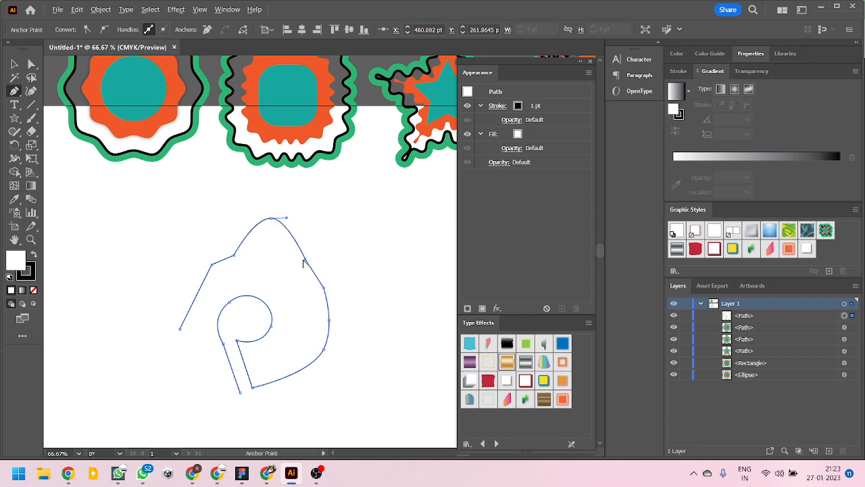
drag(307, 261, 355, 217)
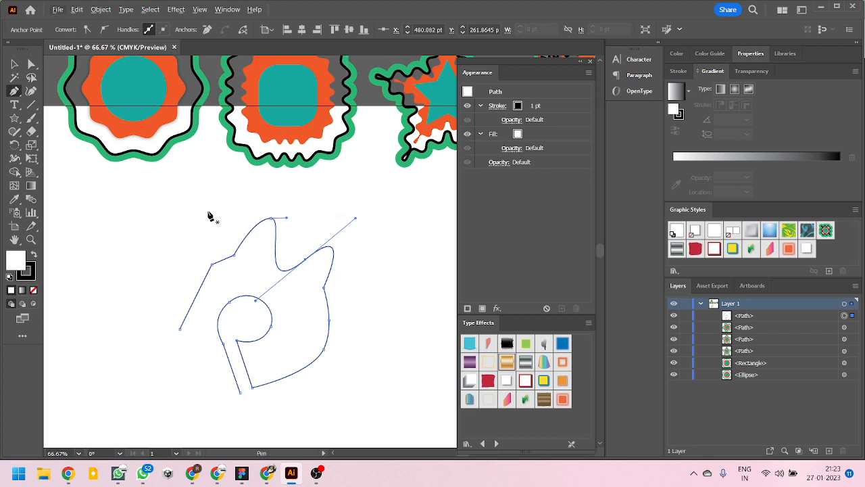
- Move the whole open path up and to the left on the artboard with the Selection tool
click(15, 66)
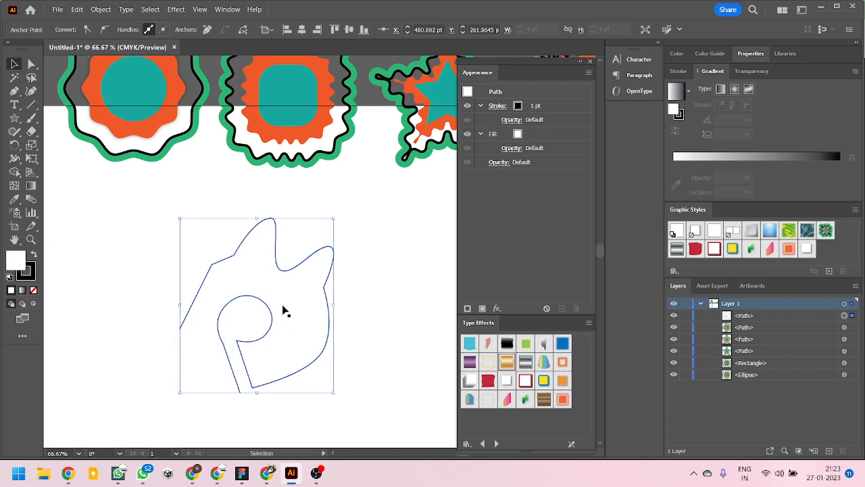
drag(282, 270, 209, 253)
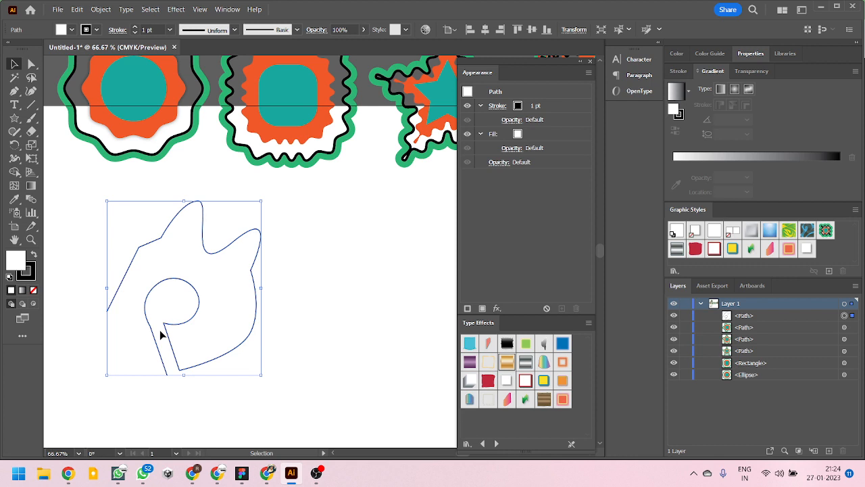
scroll(228, 324, down, 2)
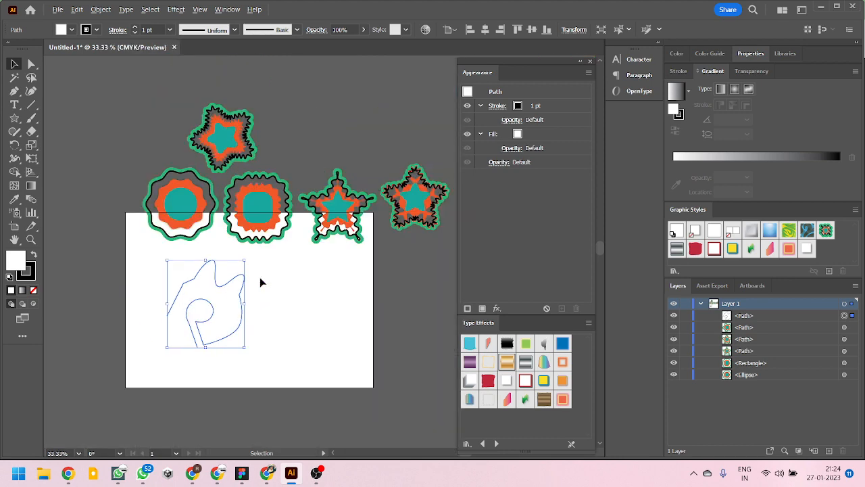
scroll(261, 282, up, 1)
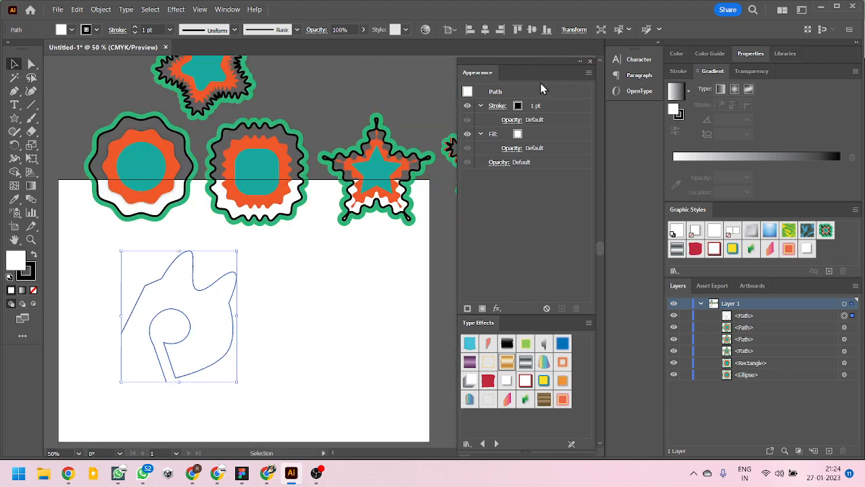
- Shift the floating Appearance and Type Effects group upward and make it slightly narrower, and switch to OBS
drag(542, 63, 552, 44)
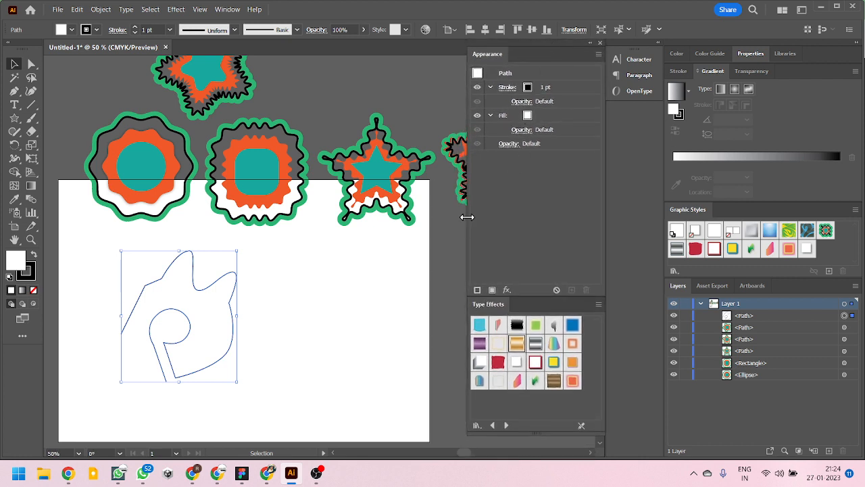
drag(467, 217, 476, 217)
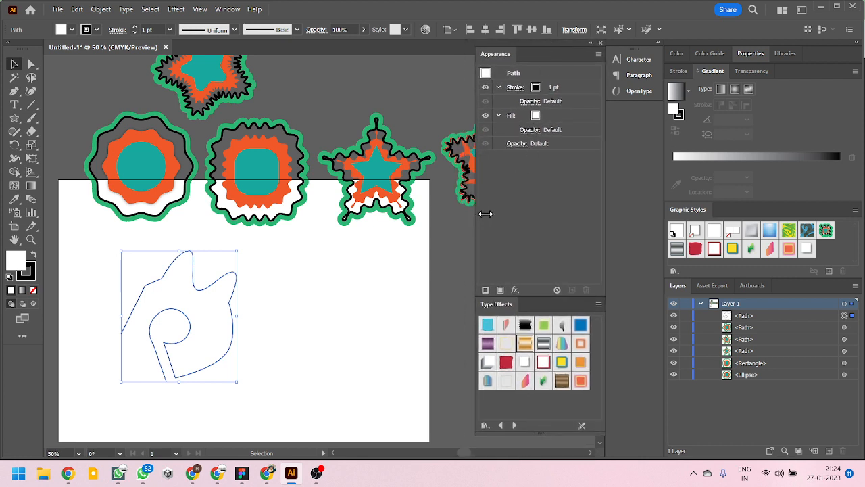
click(316, 473)
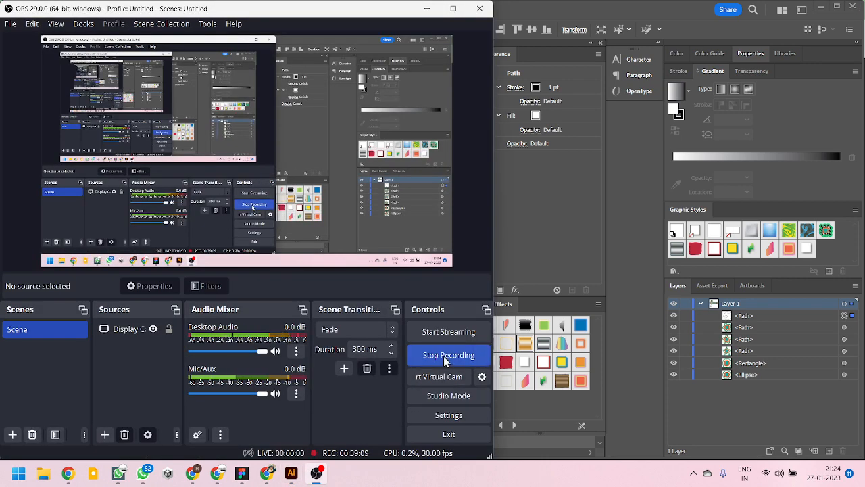